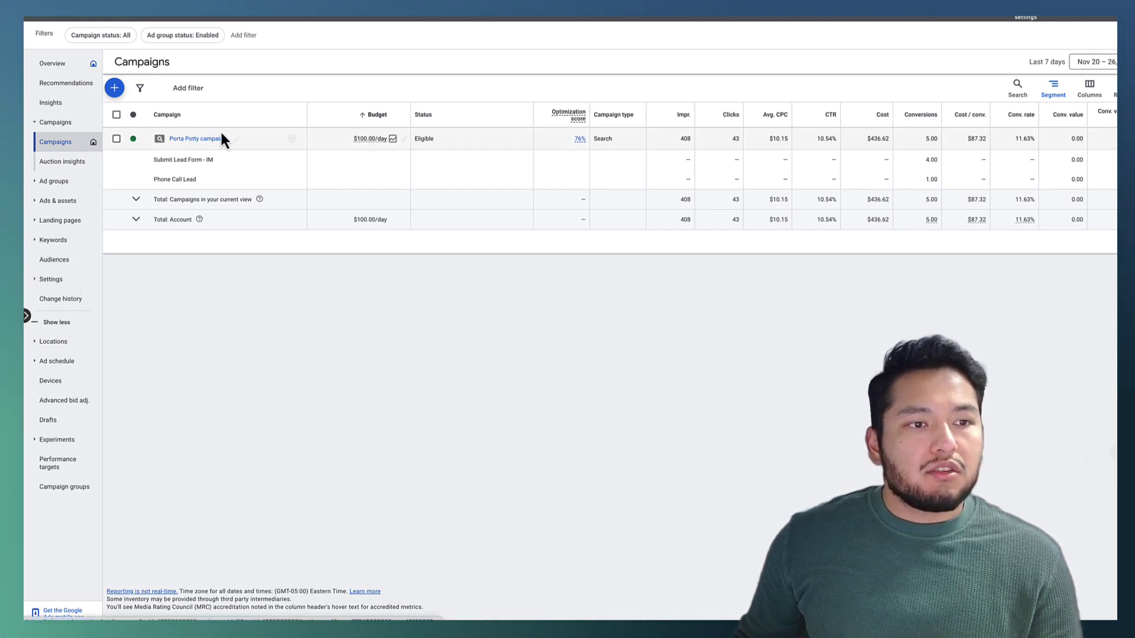
Open the Porta Potty campaign's settings and review its targeted and excluded locations.
{"action": "left_click", "coordinate": [292, 139]}
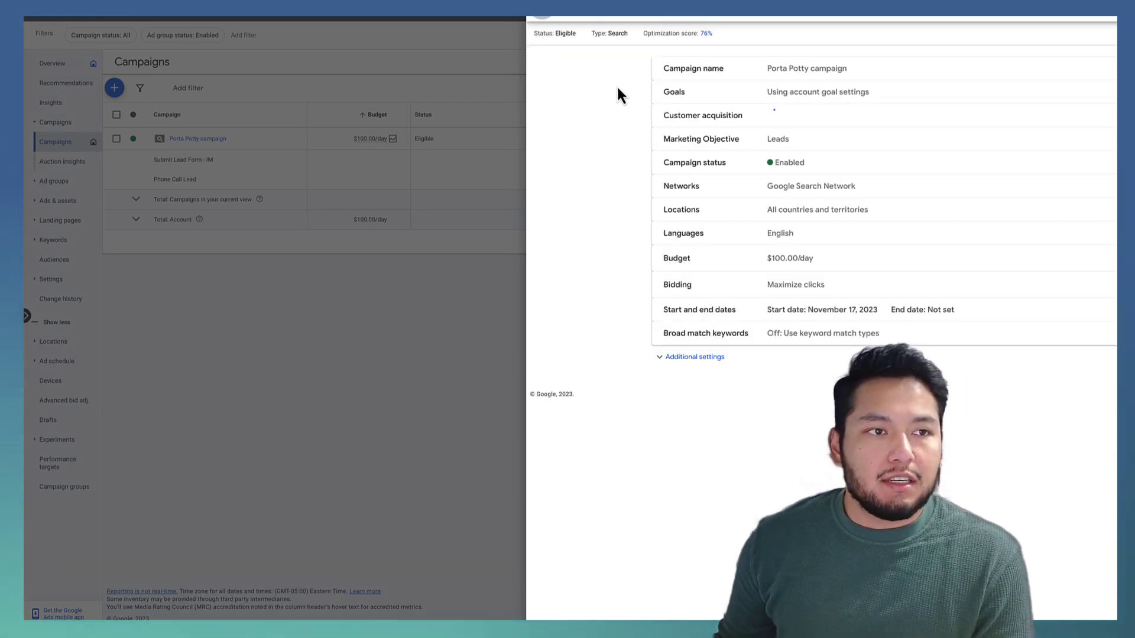
{"action": "left_click", "coordinate": [792, 221]}
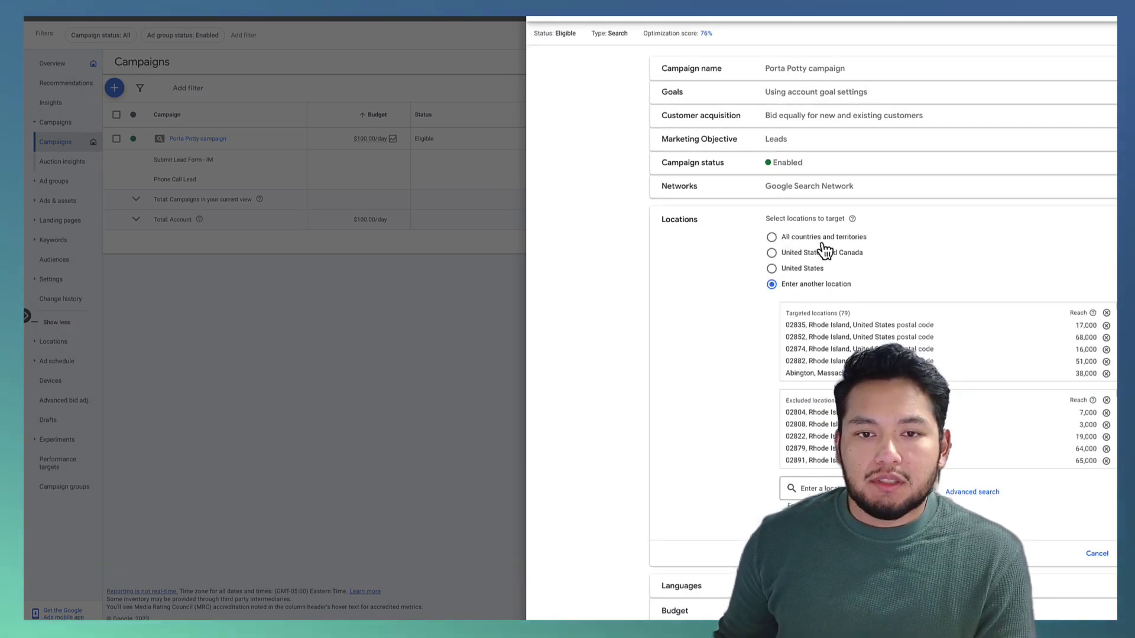
{"action": "scroll", "coordinate": [843, 356], "scroll_direction": "down", "scroll_amount": 2}
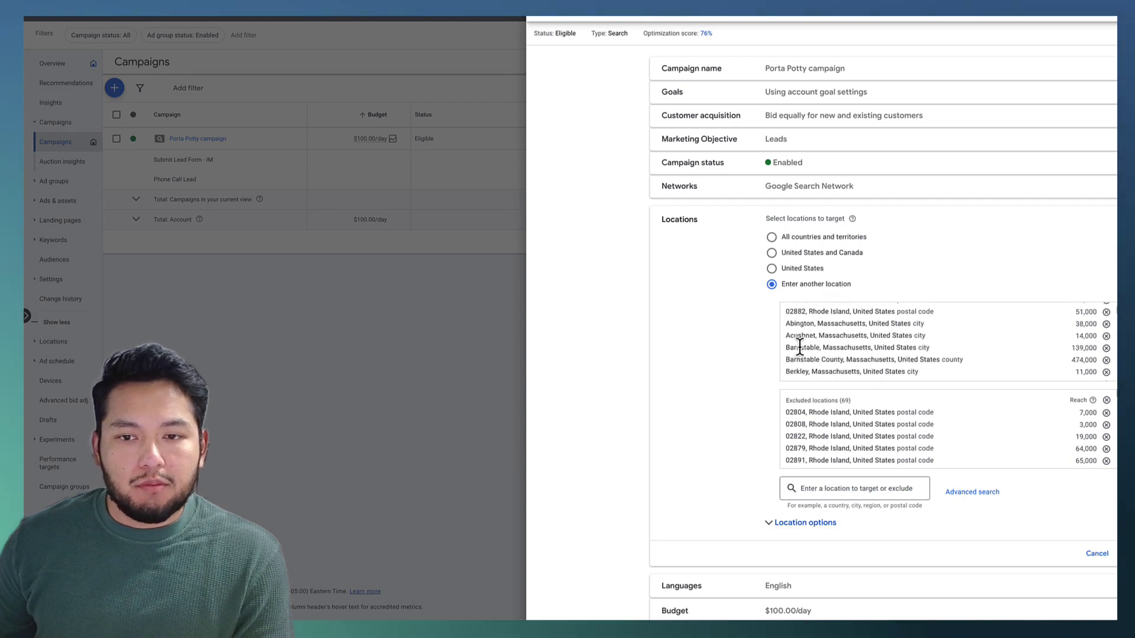
{"action": "scroll", "coordinate": [801, 347], "scroll_direction": "up", "scroll_amount": 2}
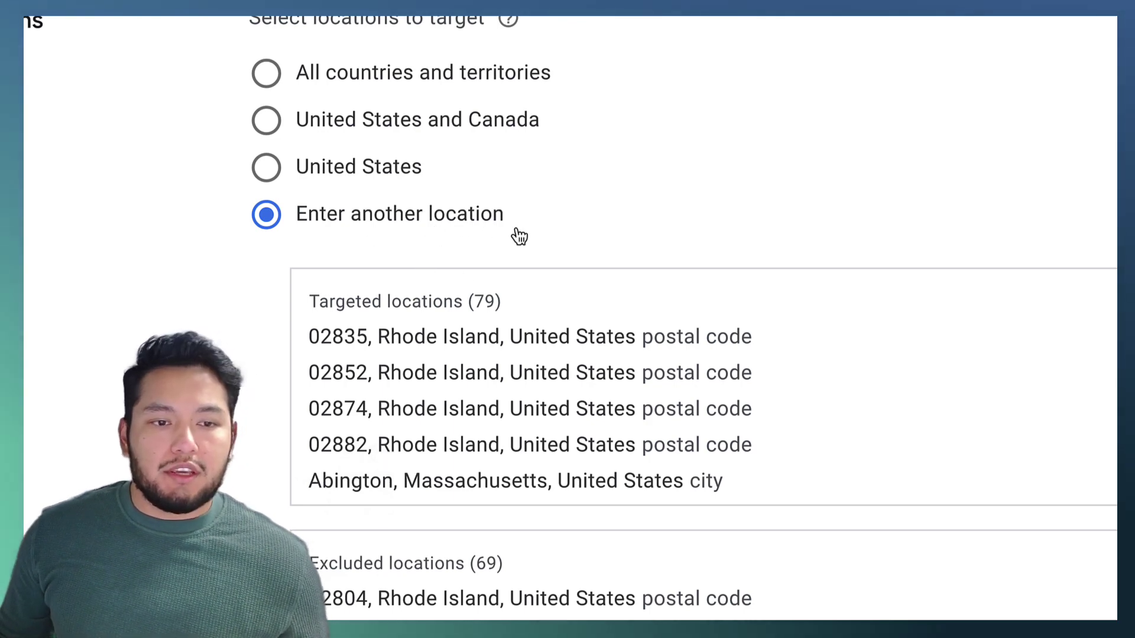
{"action": "scroll", "coordinate": [248, 453], "scroll_direction": "down", "scroll_amount": 4}
{"action": "scroll", "coordinate": [253, 282], "scroll_direction": "up", "scroll_amount": 2}
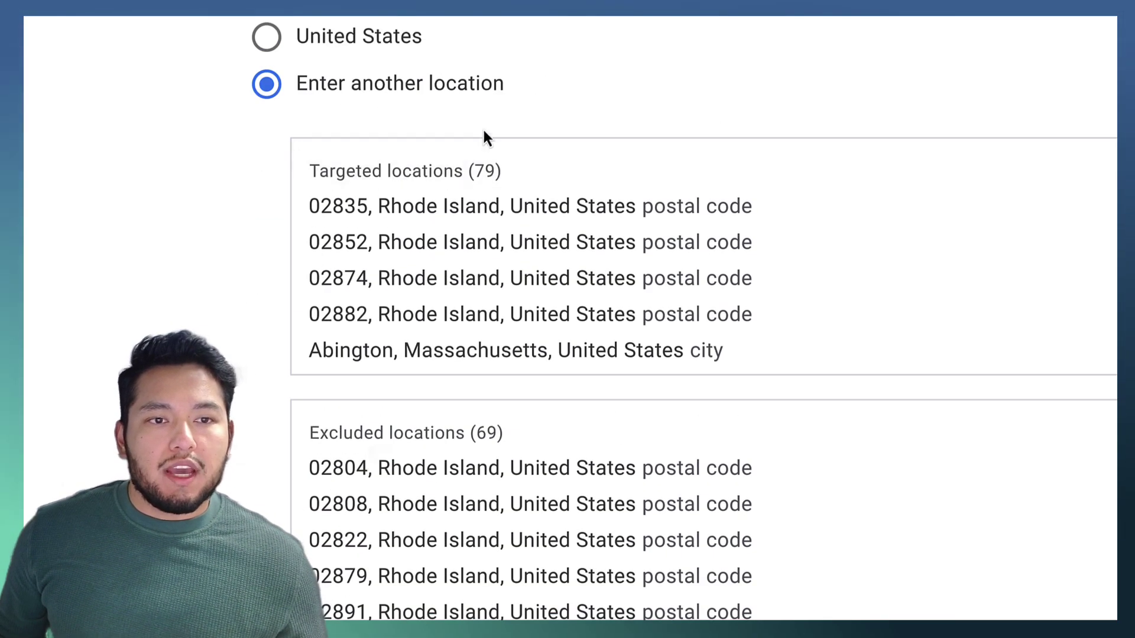
{"action": "scroll", "coordinate": [467, 319], "scroll_direction": "down", "scroll_amount": 3}
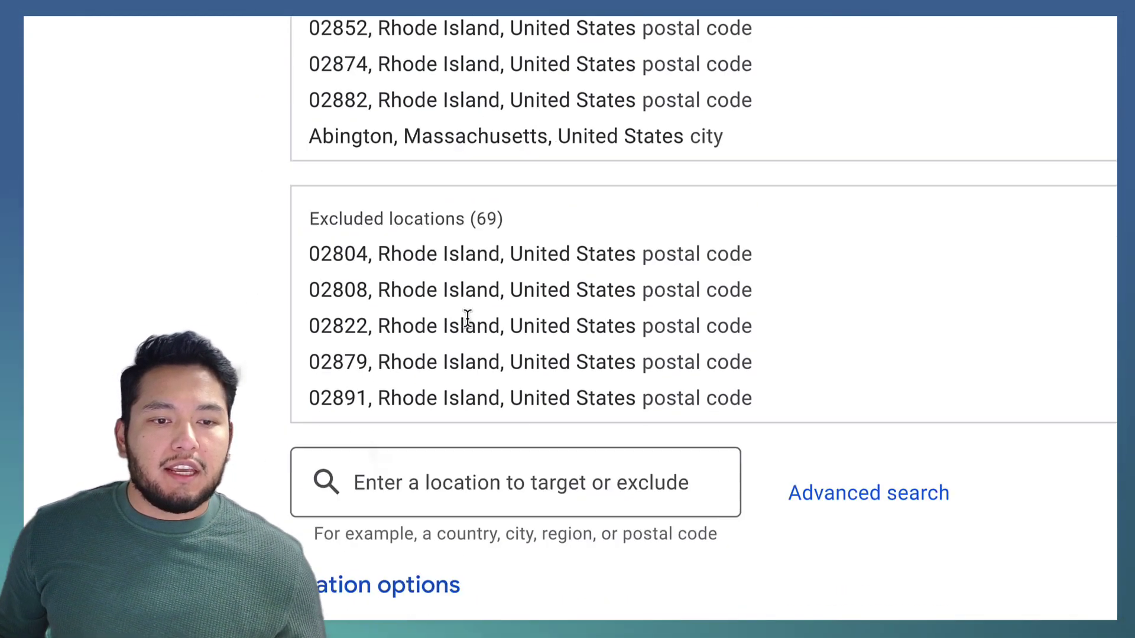
{"action": "scroll", "coordinate": [423, 377], "scroll_direction": "up", "scroll_amount": 1}
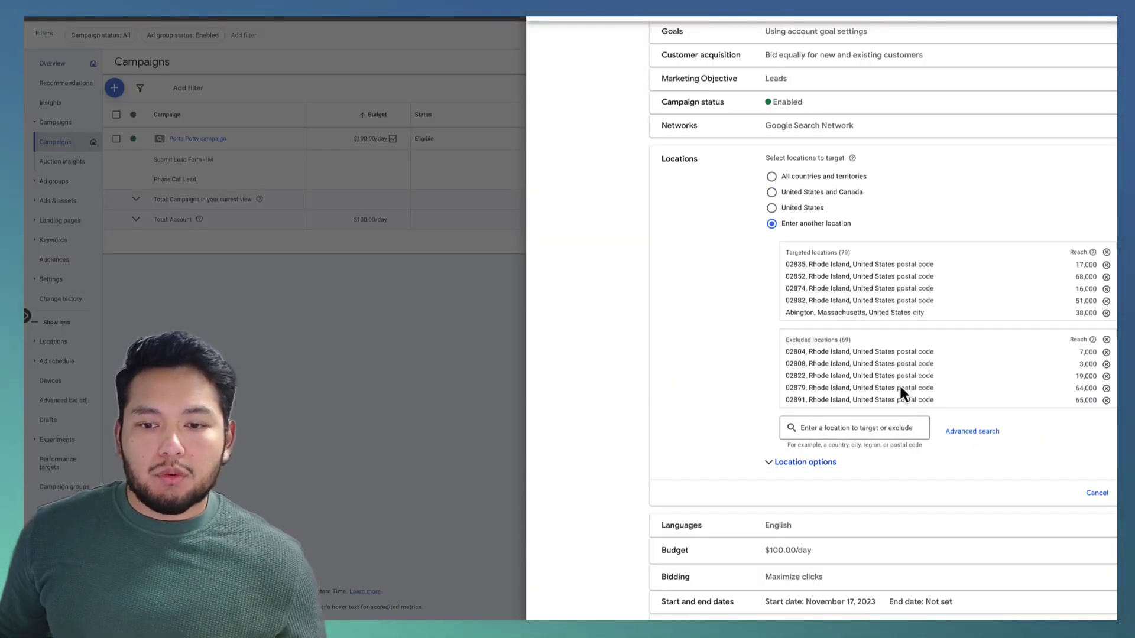
Open the advanced location search and examine the targeted and excluded areas around Rhode Island, Boston and Cape Cod on the map.
{"action": "left_click", "coordinate": [971, 433]}
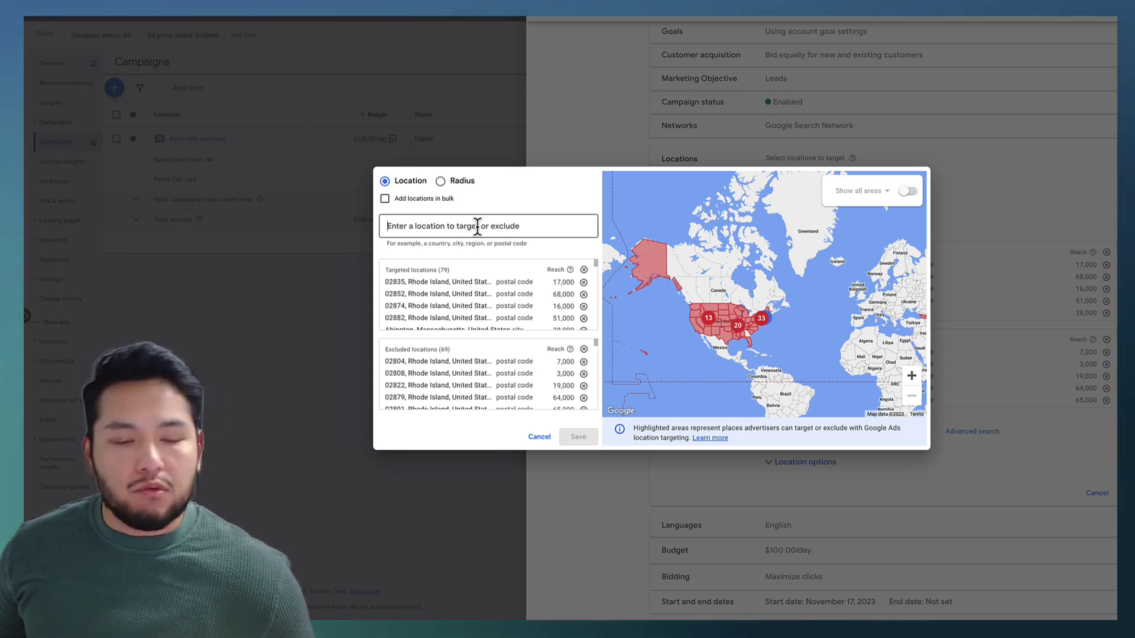
{"action": "left_click", "coordinate": [437, 284]}
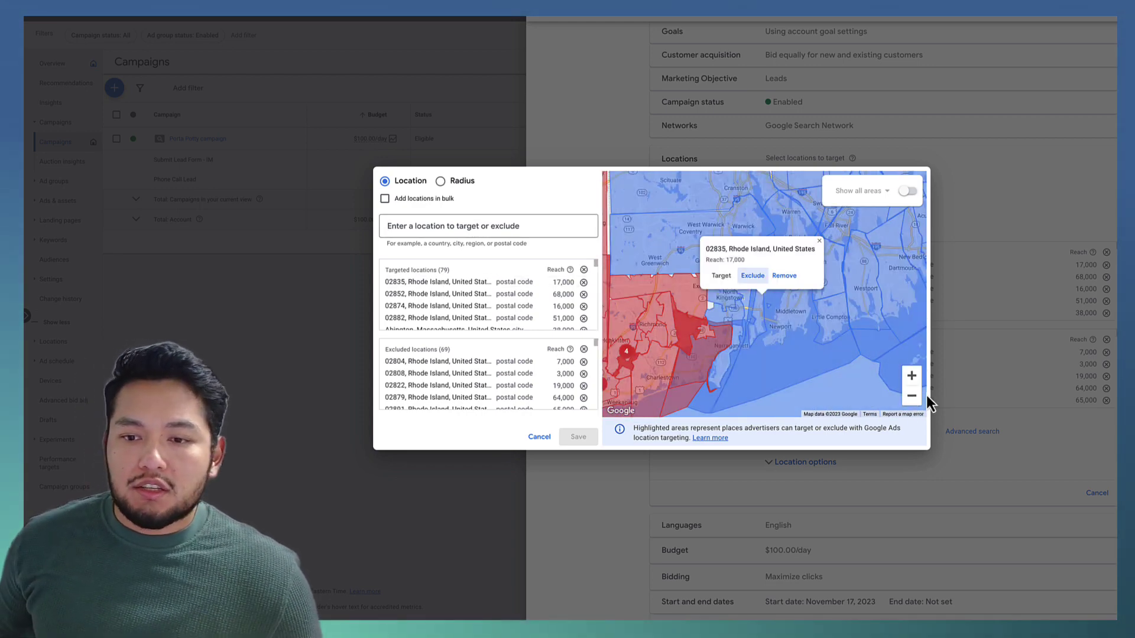
{"action": "left_click", "coordinate": [911, 395]}
{"action": "left_click_drag", "start_coordinate": [849, 329], "coordinate": [735, 213]}
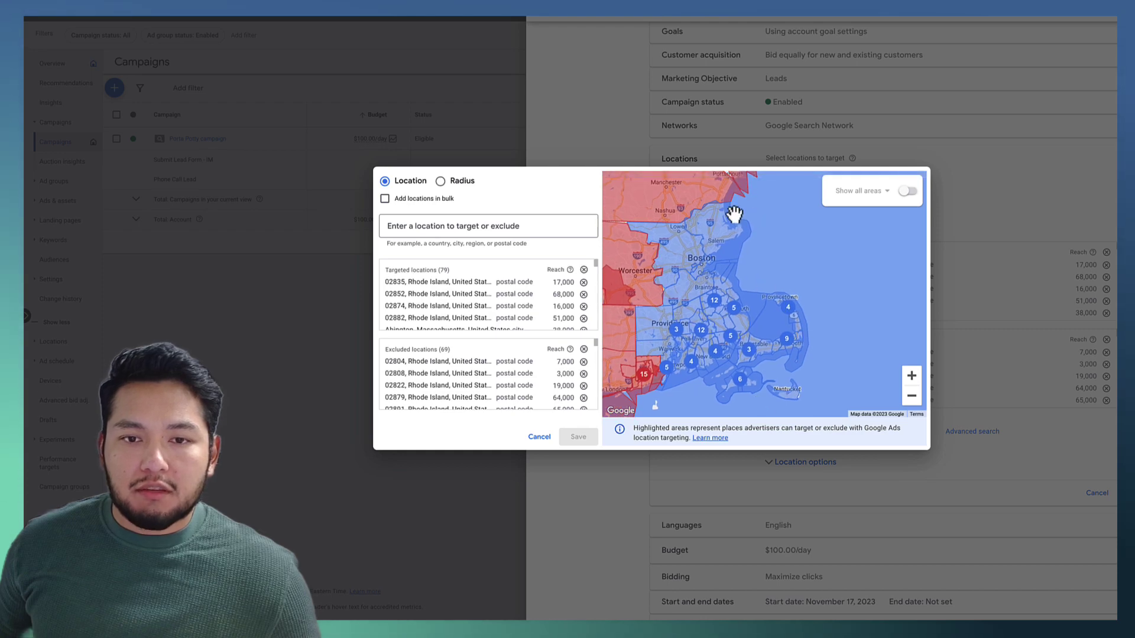
{"action": "left_click_drag", "start_coordinate": [693, 350], "coordinate": [732, 321]}
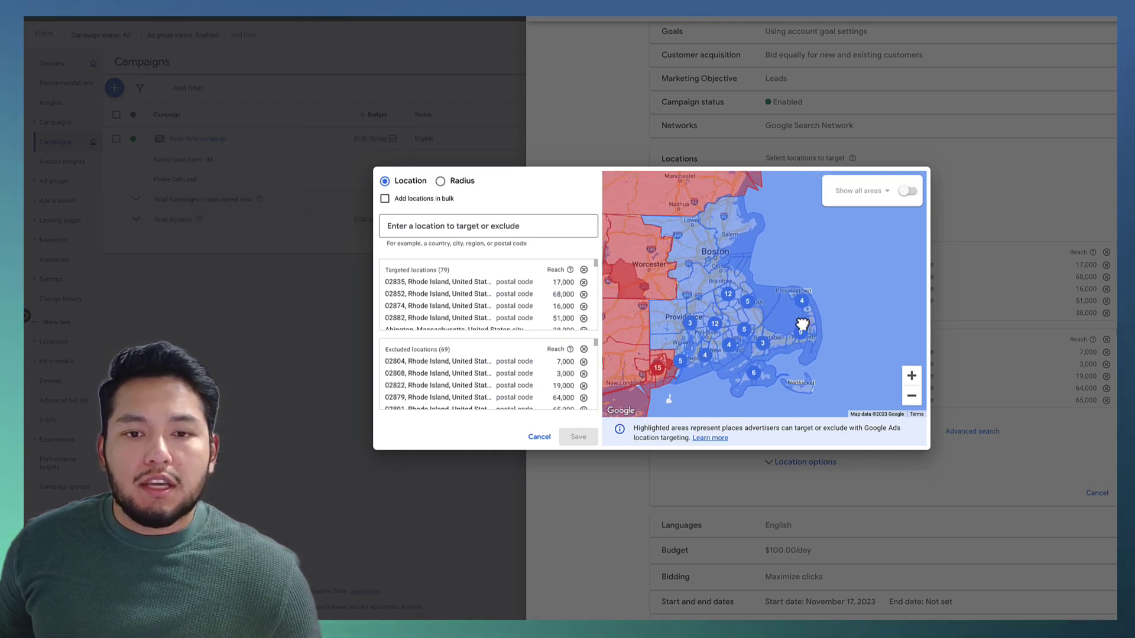
{"action": "left_click_drag", "start_coordinate": [711, 282], "coordinate": [646, 400]}
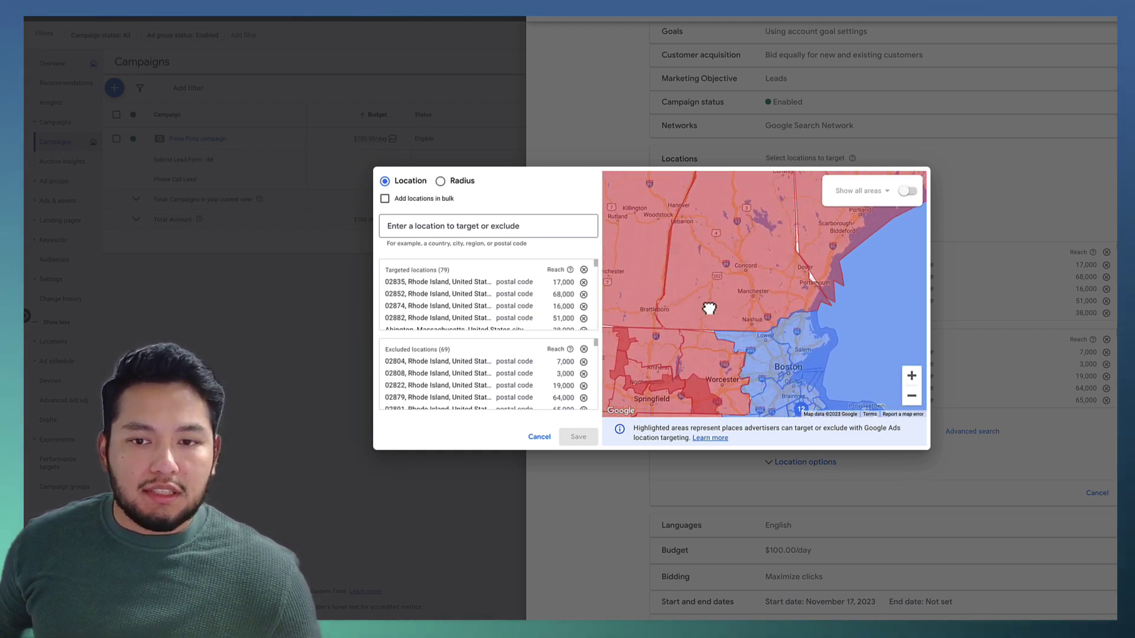
{"action": "left_click_drag", "start_coordinate": [641, 299], "coordinate": [668, 295]}
{"action": "left_click_drag", "start_coordinate": [701, 242], "coordinate": [727, 165]}
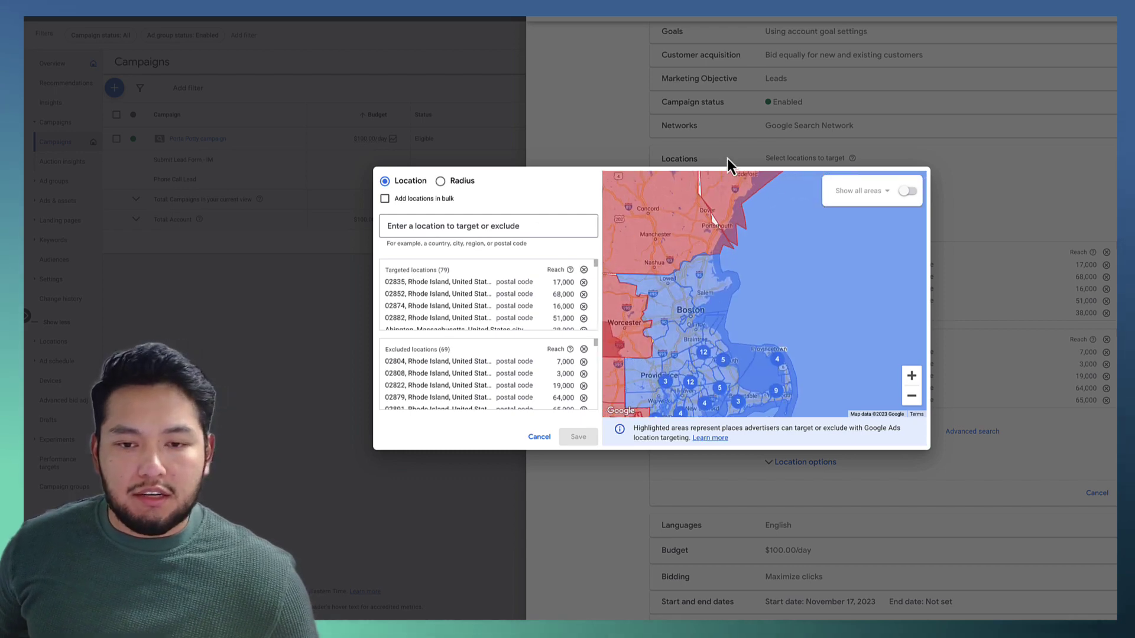
{"action": "scroll", "coordinate": [731, 294], "scroll_direction": "up", "scroll_amount": 2}
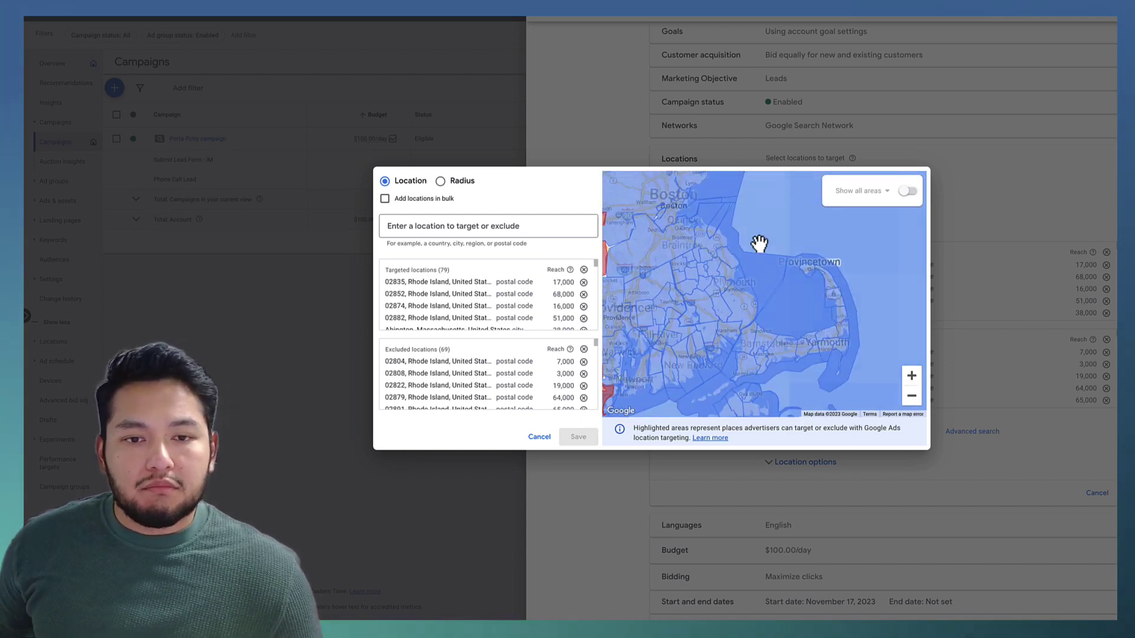
{"action": "left_click", "coordinate": [755, 215]}
{"action": "left_click_drag", "start_coordinate": [696, 241], "coordinate": [871, 319]}
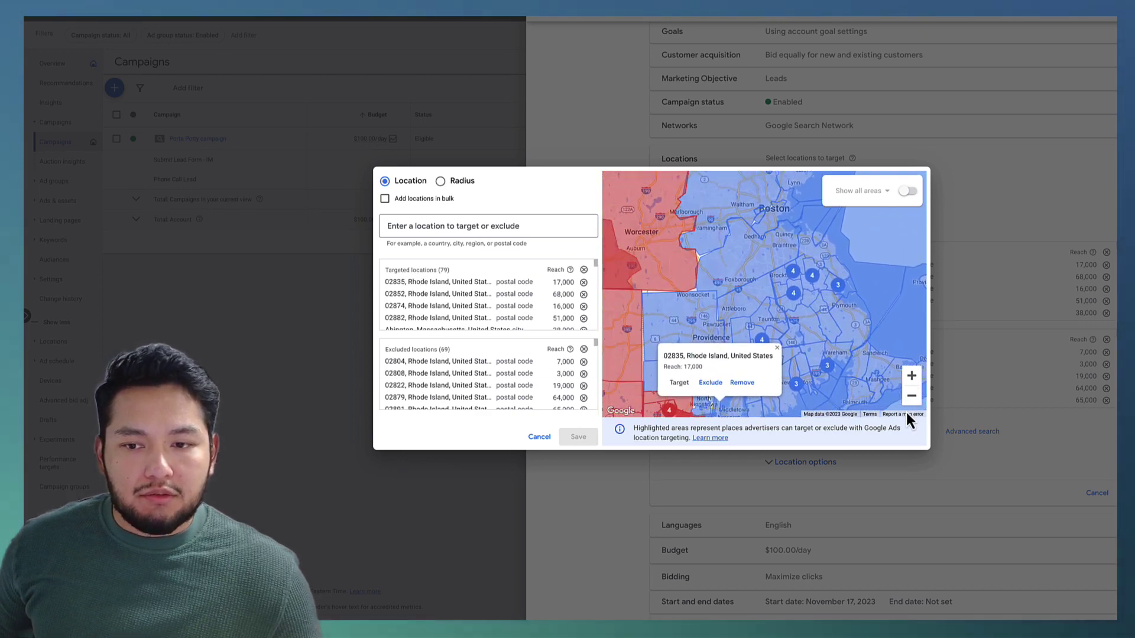
{"action": "left_click", "coordinate": [912, 396]}
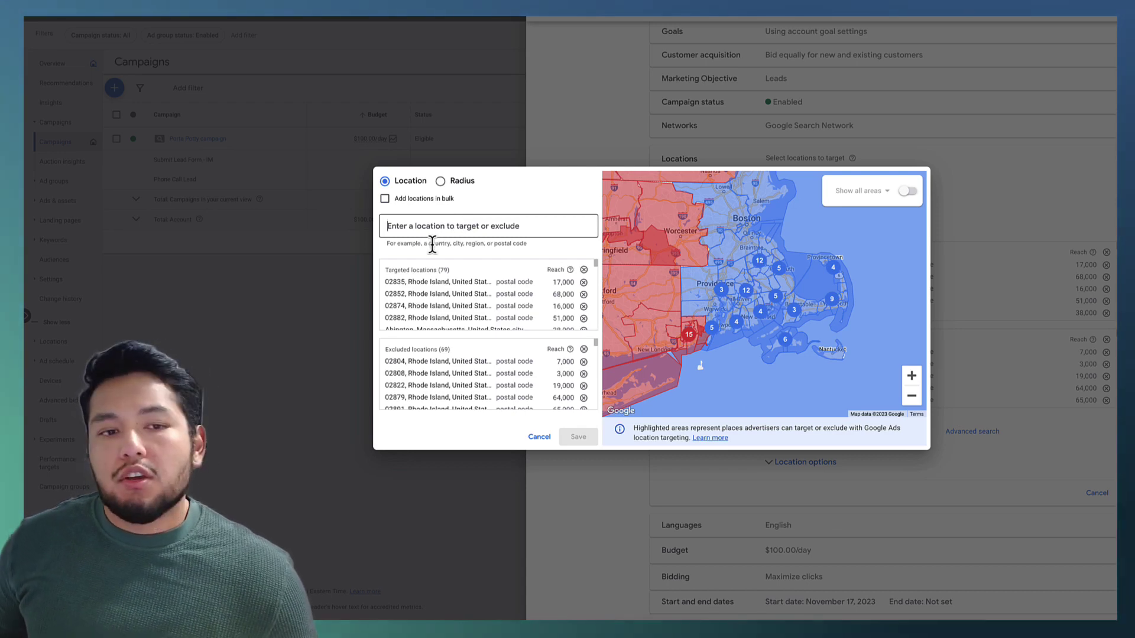
Search for "sacramento ca", review the locations near the city of Sacramento, California, and clear the search.
{"action": "left_click", "coordinate": [469, 225]}
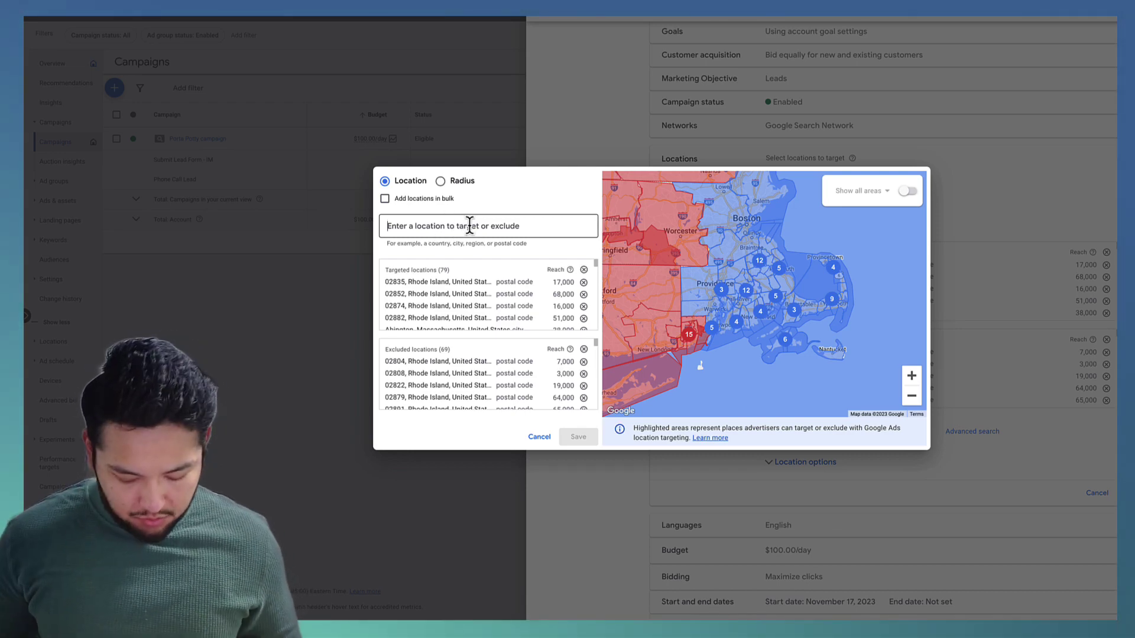
{"action": "type", "text": "sacrame"}
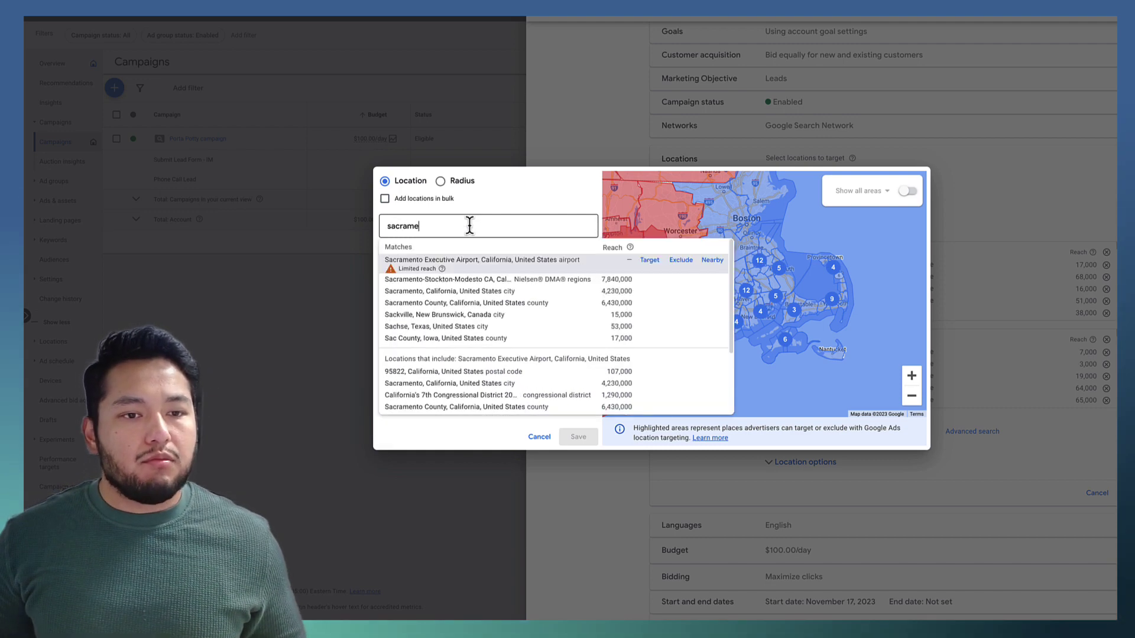
{"action": "type", "text": "nto ca"}
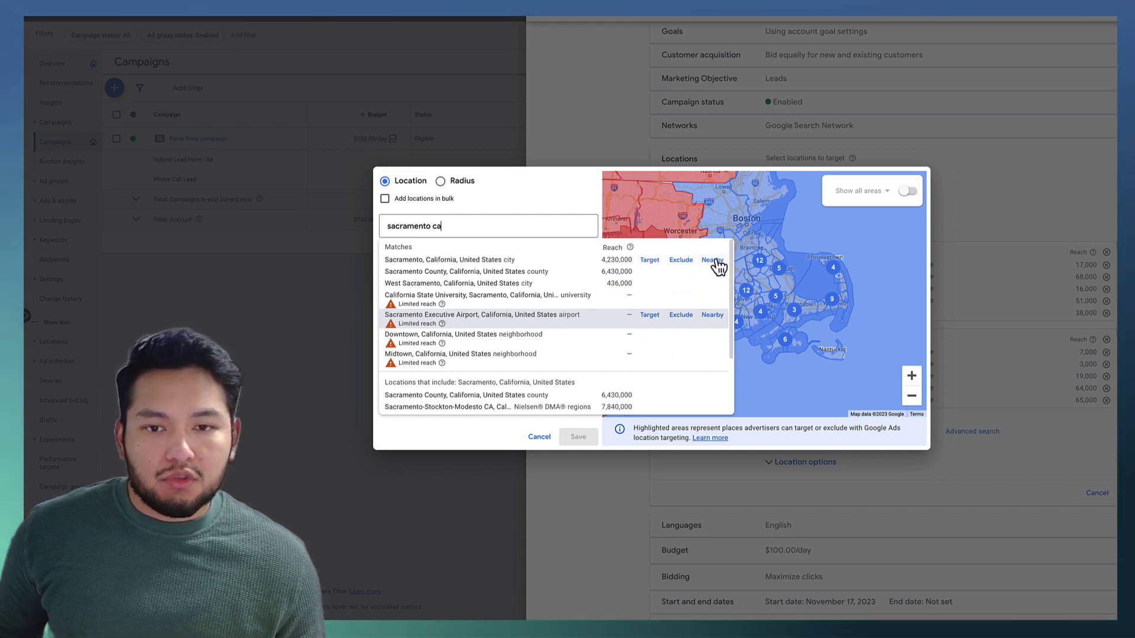
{"action": "left_click", "coordinate": [714, 260]}
{"action": "scroll", "coordinate": [491, 295], "scroll_direction": "down", "scroll_amount": 1}
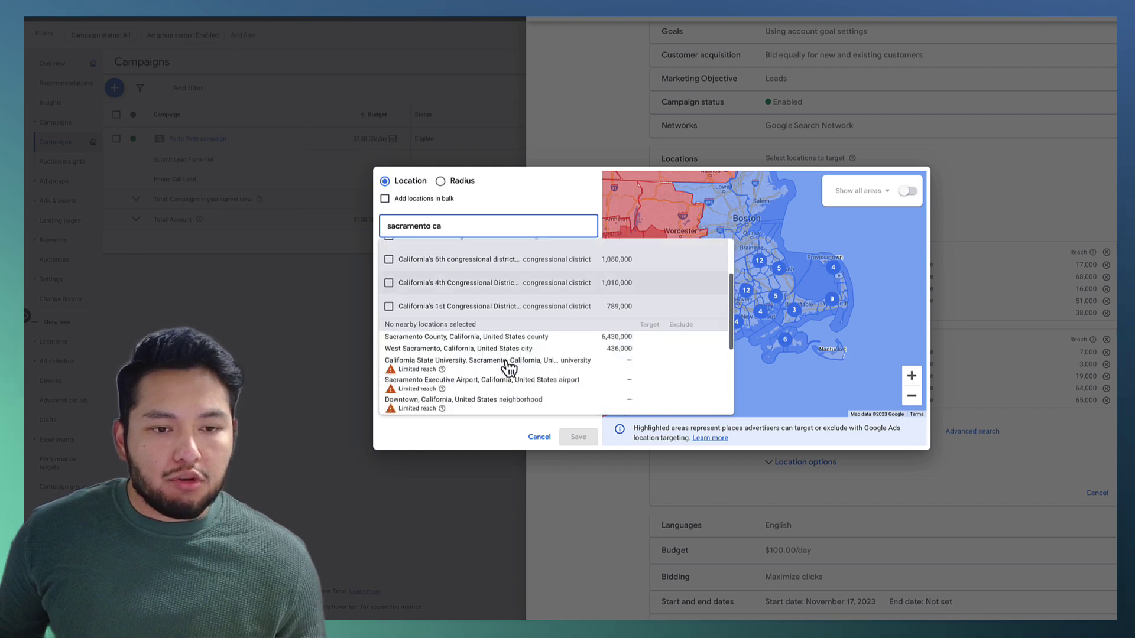
{"action": "scroll", "coordinate": [521, 331], "scroll_direction": "up", "scroll_amount": 1}
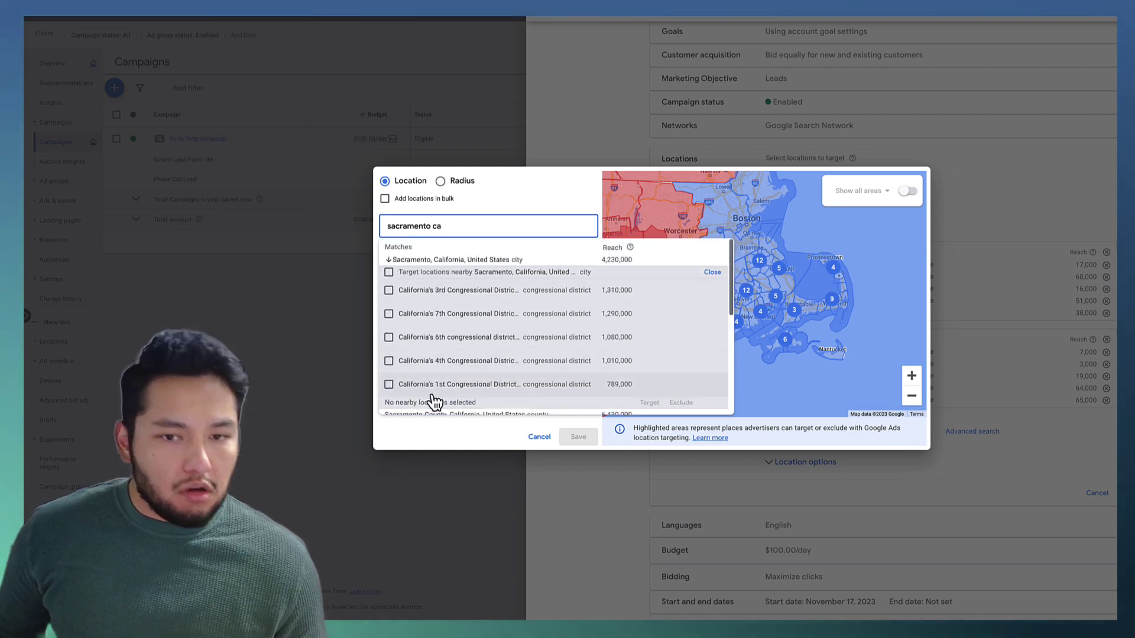
{"action": "left_click", "coordinate": [712, 272]}
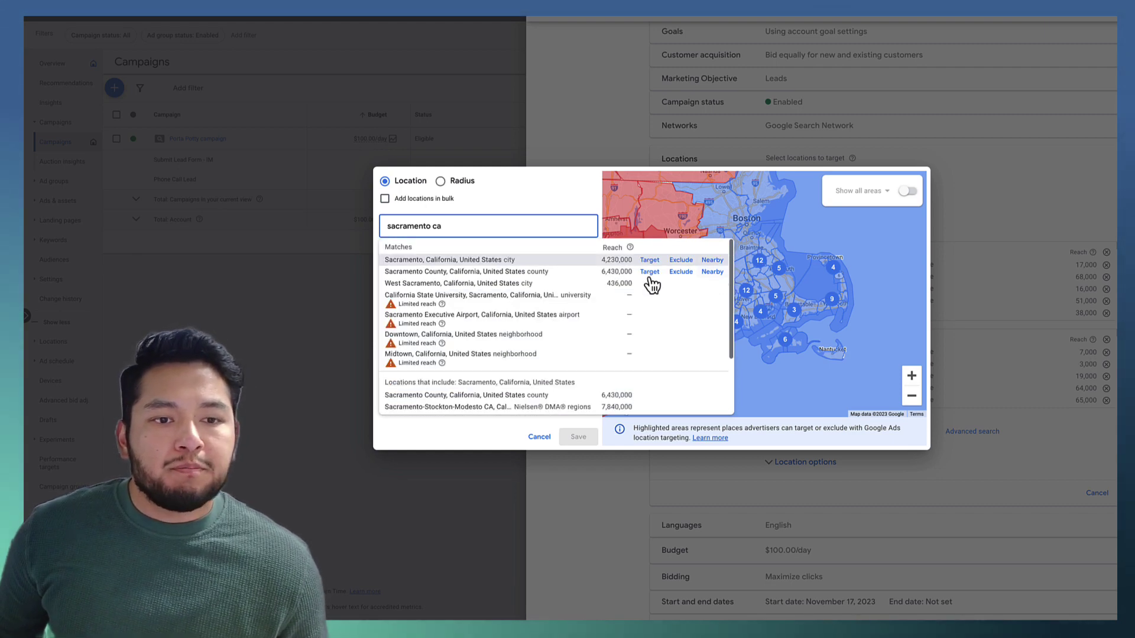
{"action": "triple_click", "coordinate": [469, 228]}
{"action": "key", "text": "BackSpace"}
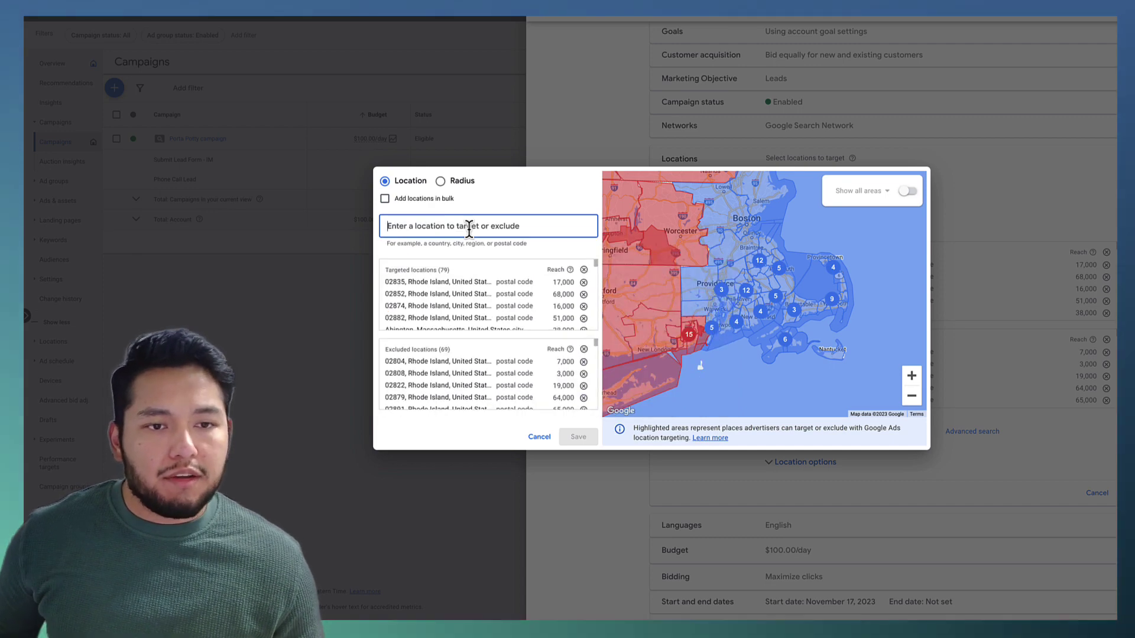
Switch to radius targeting and try pin mode by placing 20 mi radius pins on Ontario, Canada.
{"action": "left_click", "coordinate": [454, 188]}
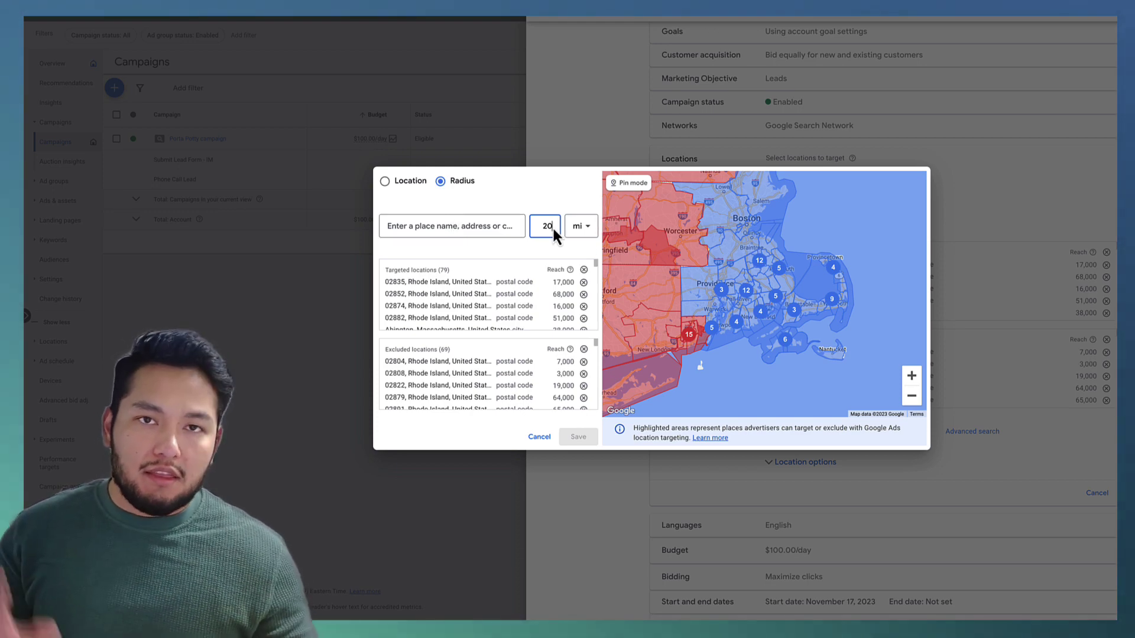
{"action": "left_click", "coordinate": [628, 183]}
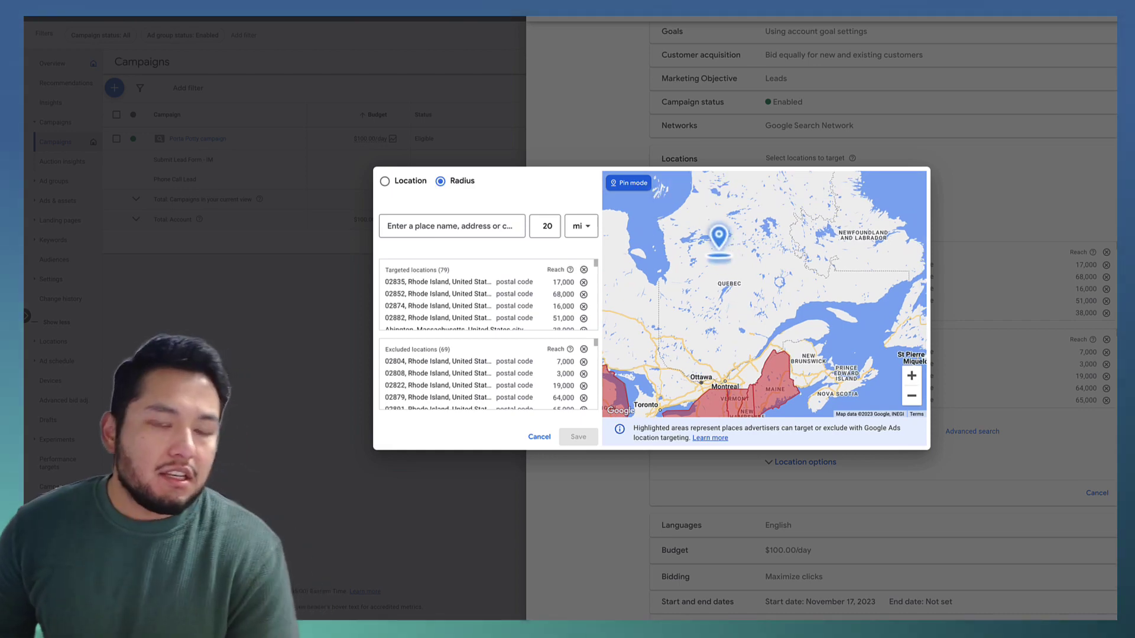
{"action": "left_click", "coordinate": [622, 188]}
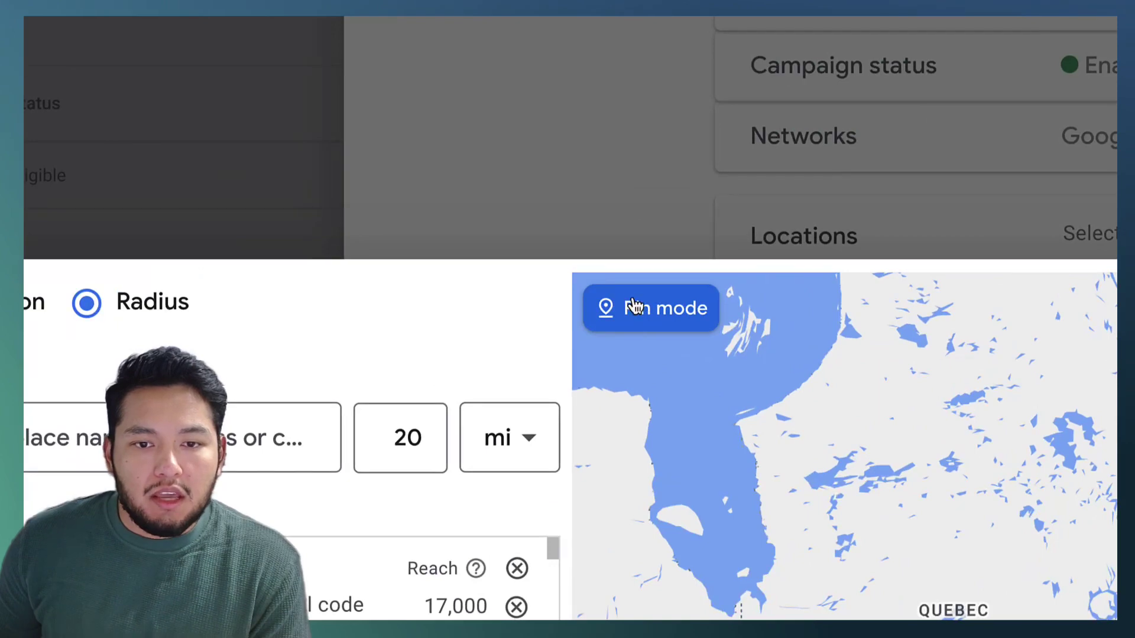
{"action": "left_click", "coordinate": [634, 186]}
{"action": "left_click", "coordinate": [634, 186]}
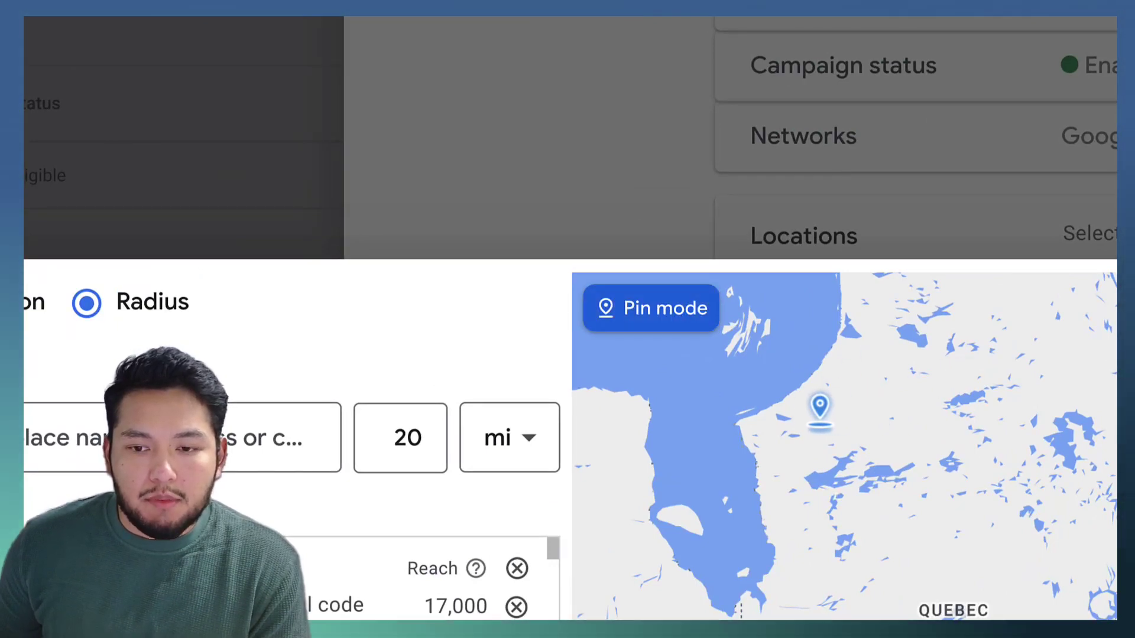
{"action": "scroll", "coordinate": [809, 408], "scroll_direction": "down", "scroll_amount": 2}
{"action": "scroll", "coordinate": [809, 408], "scroll_direction": "down", "scroll_amount": 3}
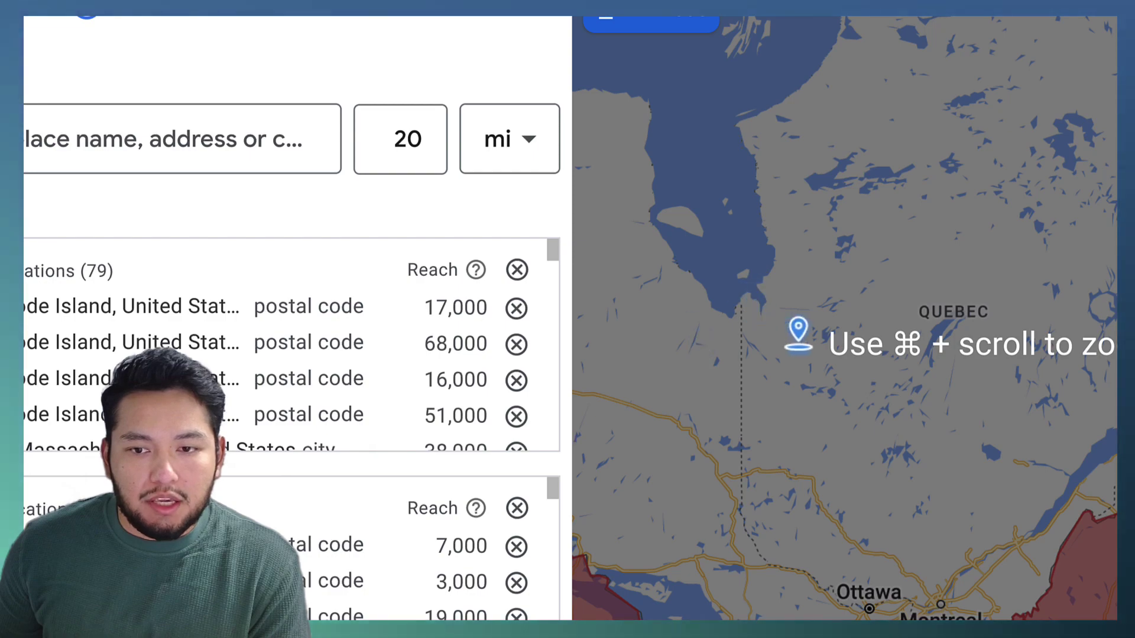
{"action": "left_click", "coordinate": [666, 294]}
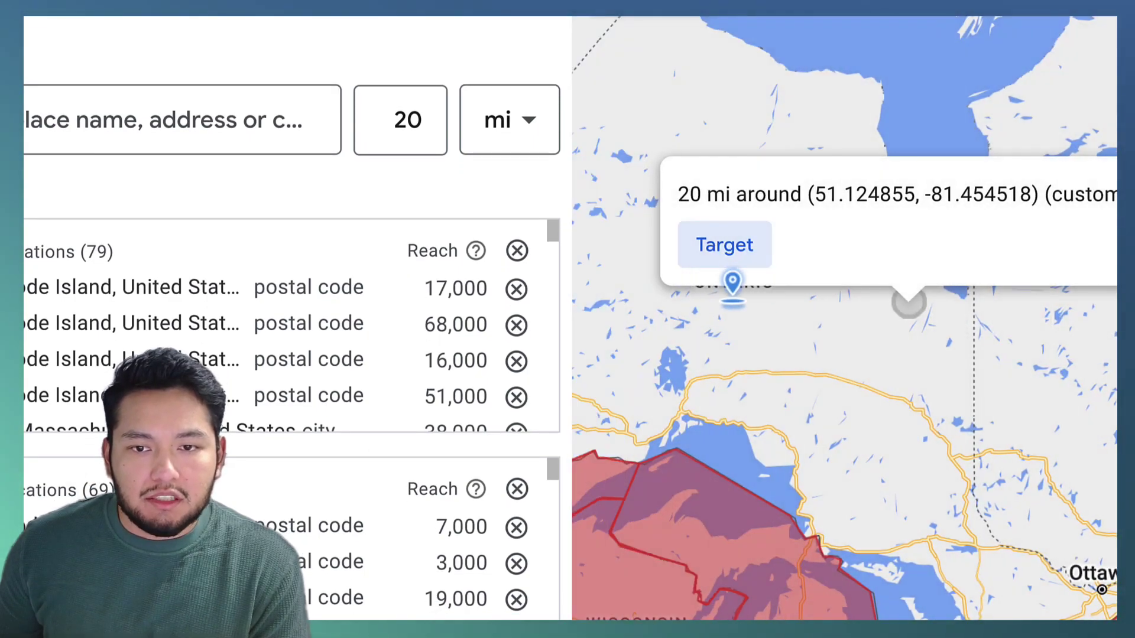
{"action": "left_click", "coordinate": [839, 310]}
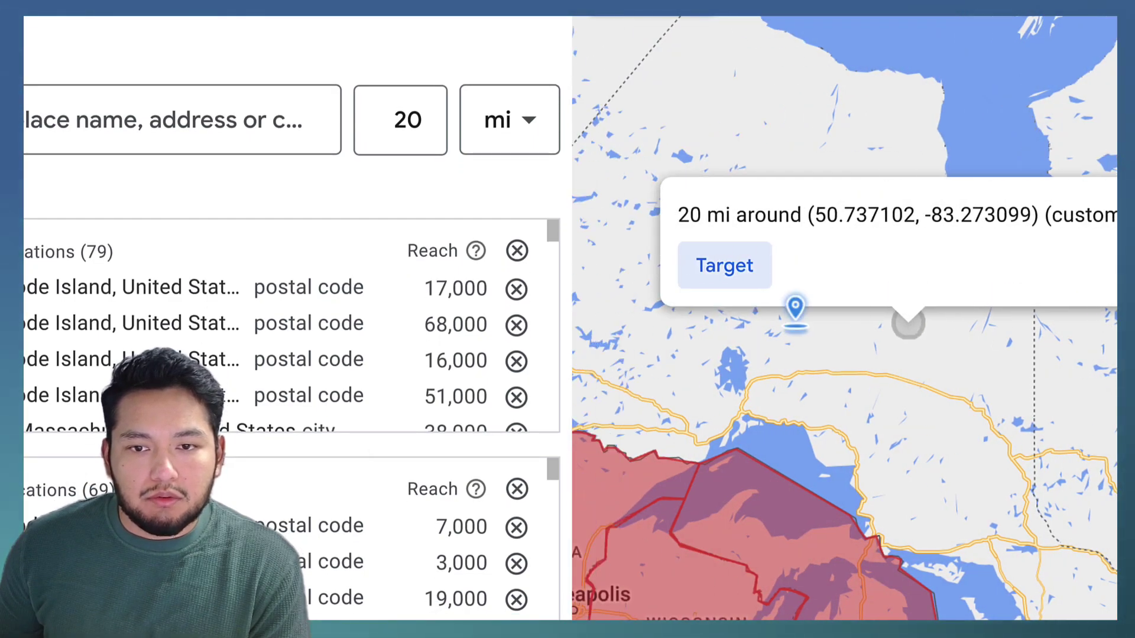
{"action": "left_click", "coordinate": [795, 319]}
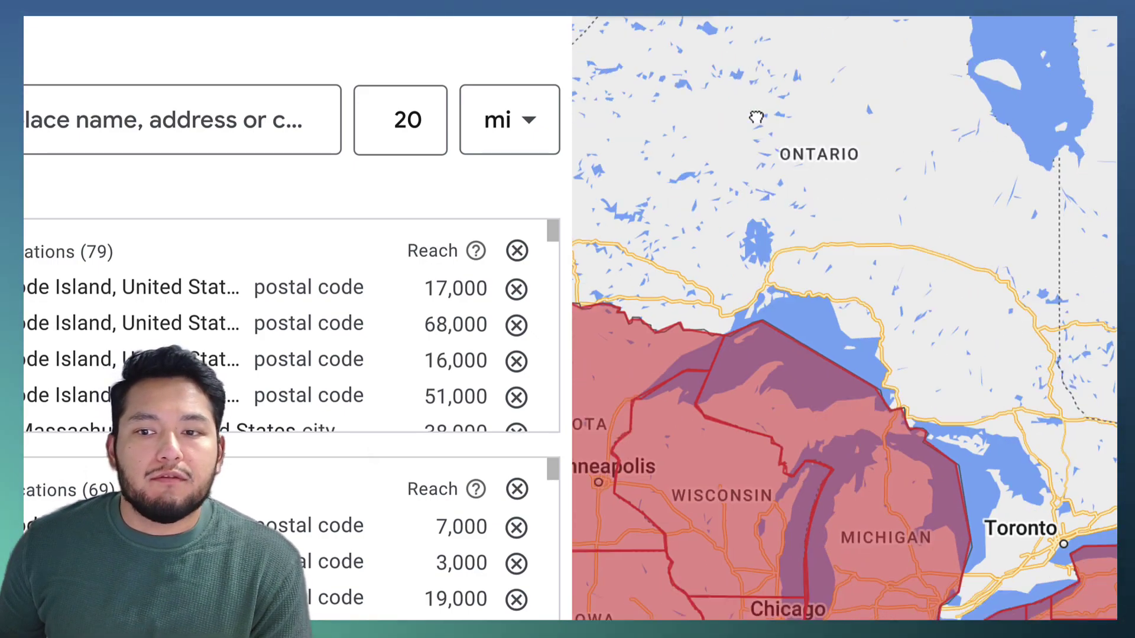
Return to targeting by location and examine the mapped areas across New England and New York.
{"action": "scroll", "coordinate": [950, 343], "scroll_direction": "up", "scroll_amount": 2}
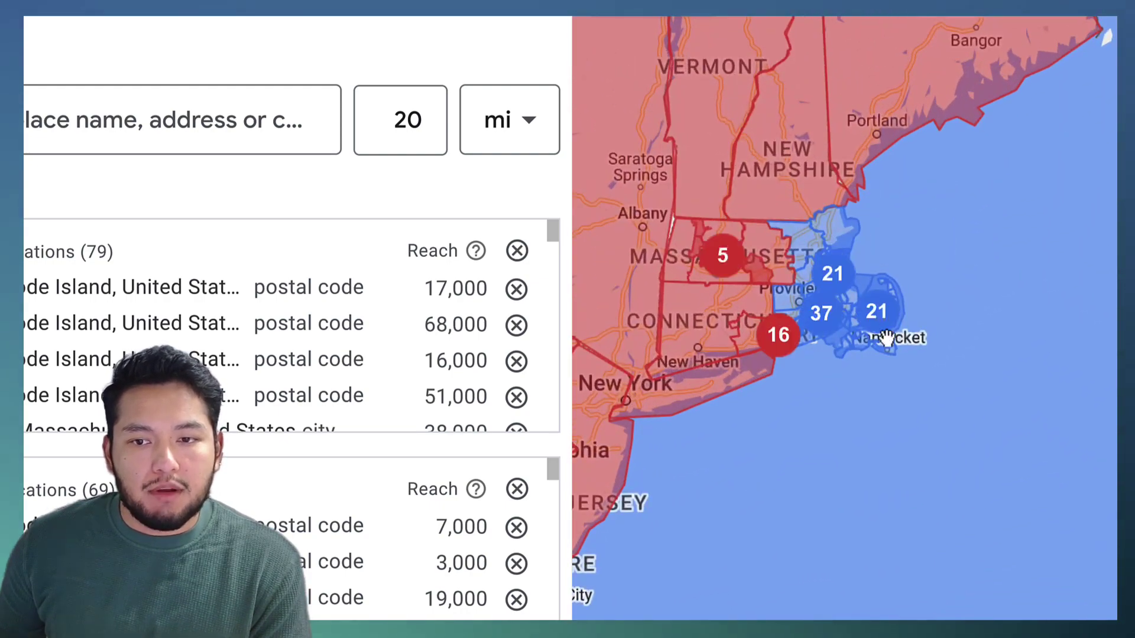
{"action": "scroll", "coordinate": [950, 342], "scroll_direction": "up", "scroll_amount": 2}
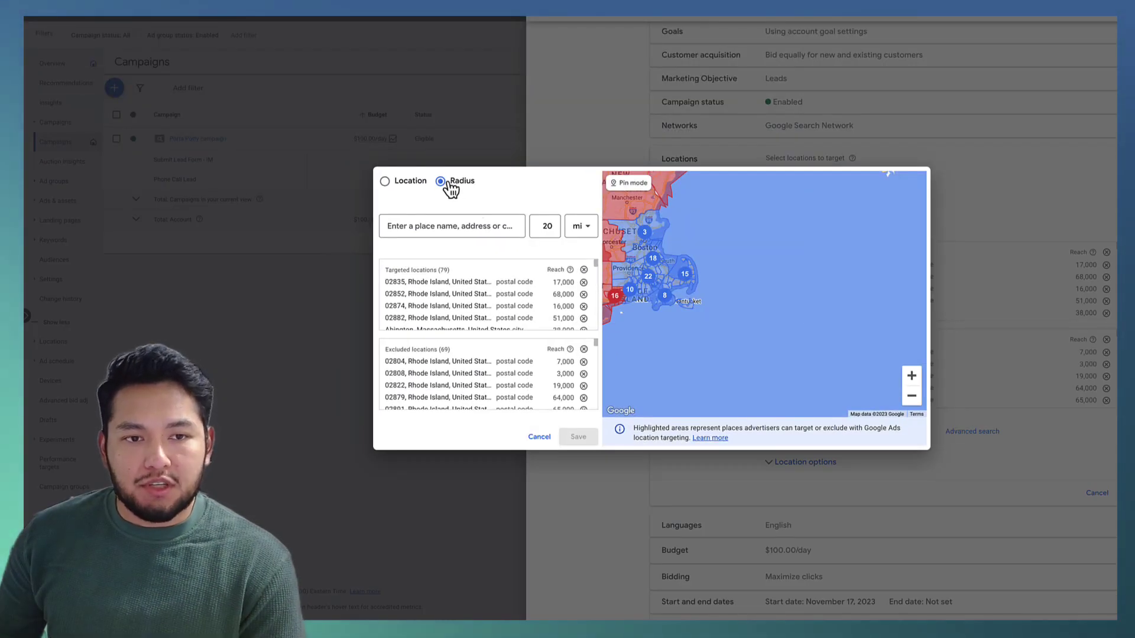
{"action": "left_click", "coordinate": [416, 185]}
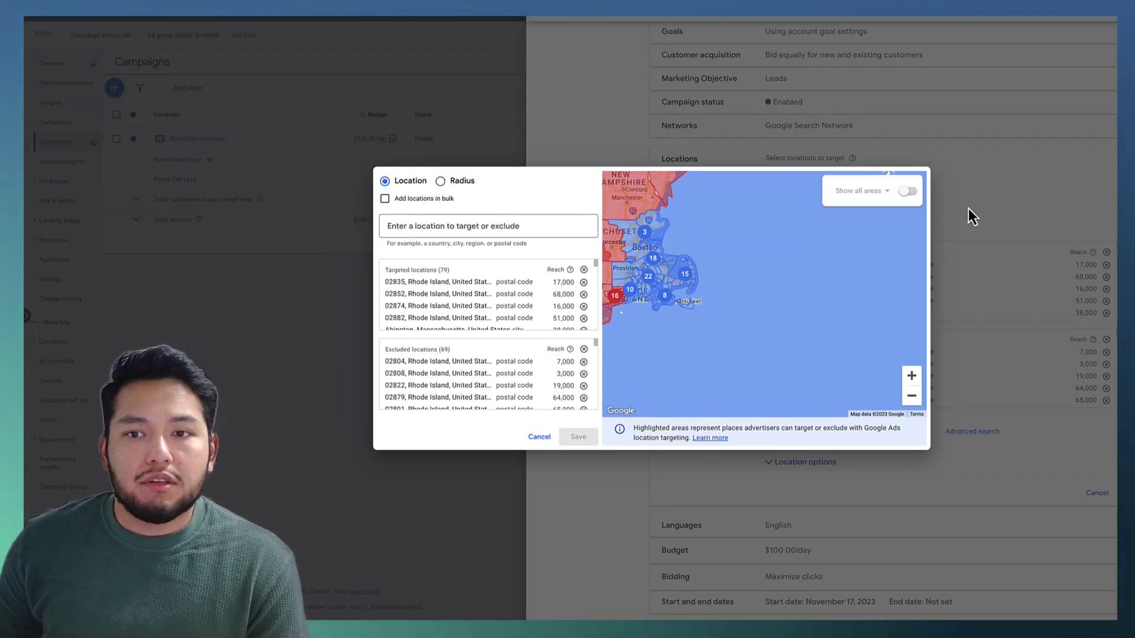
{"action": "left_click_drag", "start_coordinate": [684, 203], "coordinate": [628, 320]}
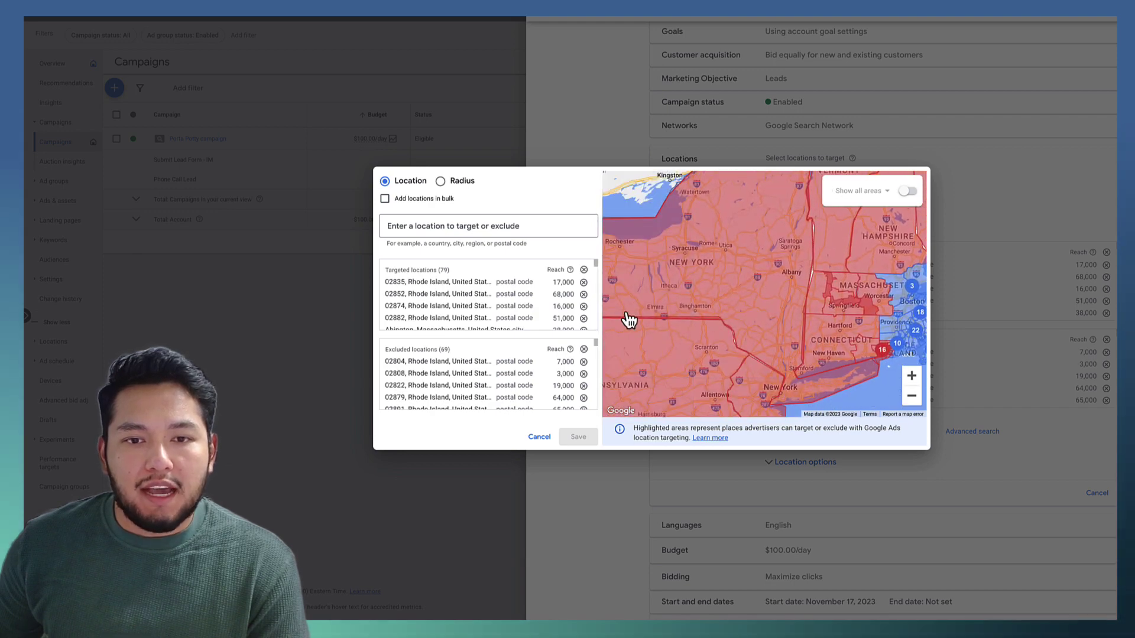
Examine the map around South Carolina and Georgia, narrowing in on the area around Atlanta.
{"action": "left_click", "coordinate": [912, 395]}
{"action": "left_click", "coordinate": [912, 395]}
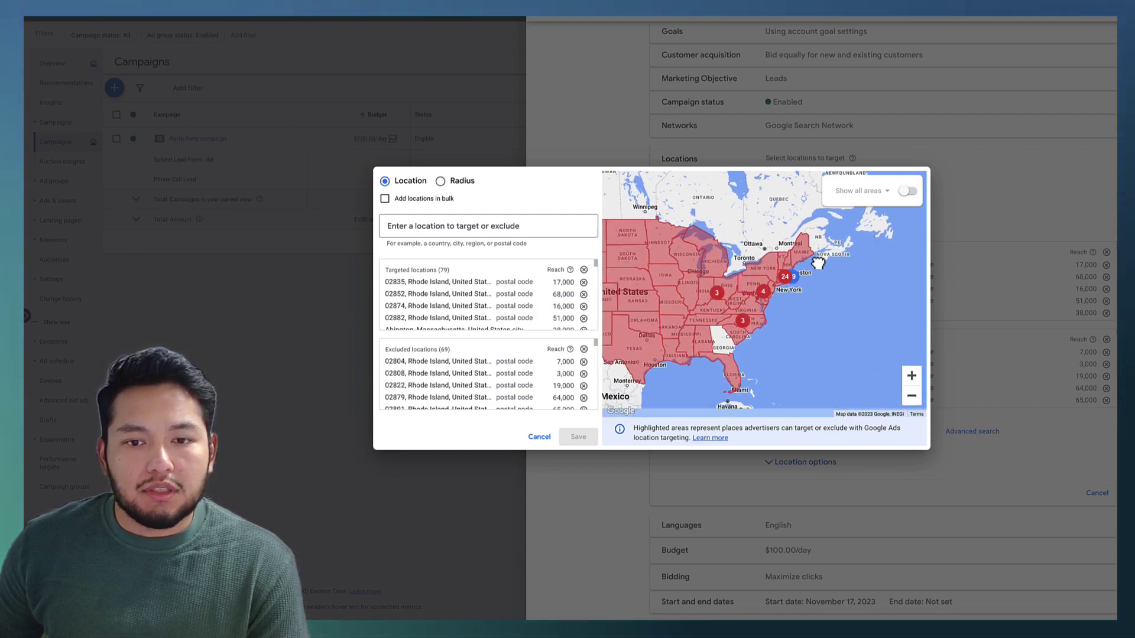
{"action": "left_click_drag", "start_coordinate": [817, 263], "coordinate": [834, 208]}
{"action": "left_click", "coordinate": [763, 273]}
{"action": "scroll", "coordinate": [746, 288], "scroll_direction": "up", "scroll_amount": 1}
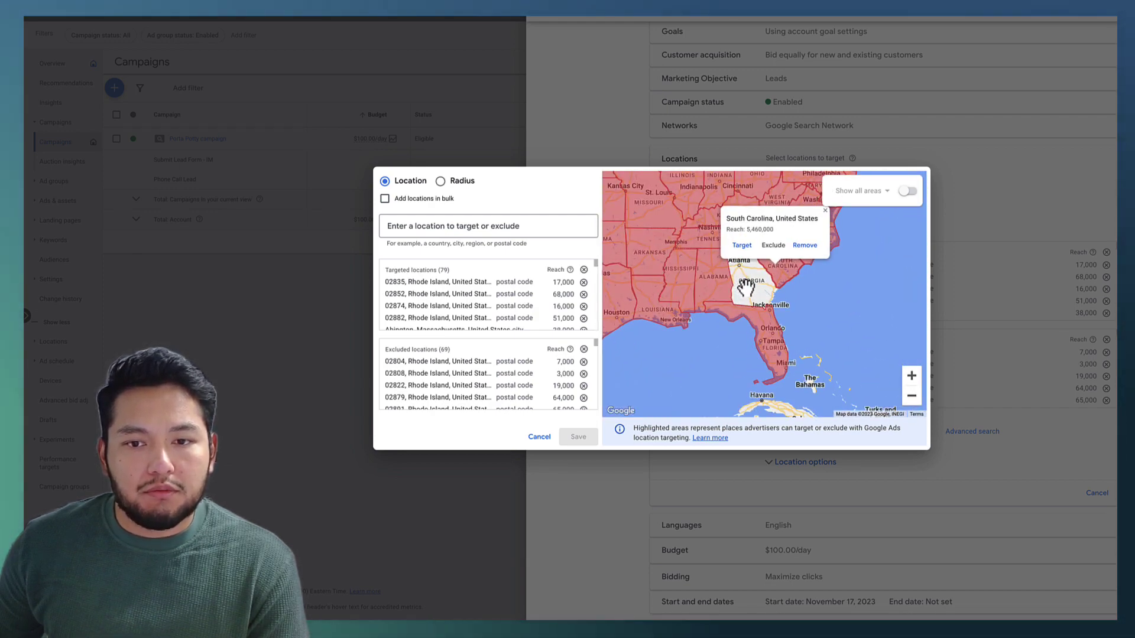
{"action": "scroll", "coordinate": [746, 288], "scroll_direction": "up", "scroll_amount": 2}
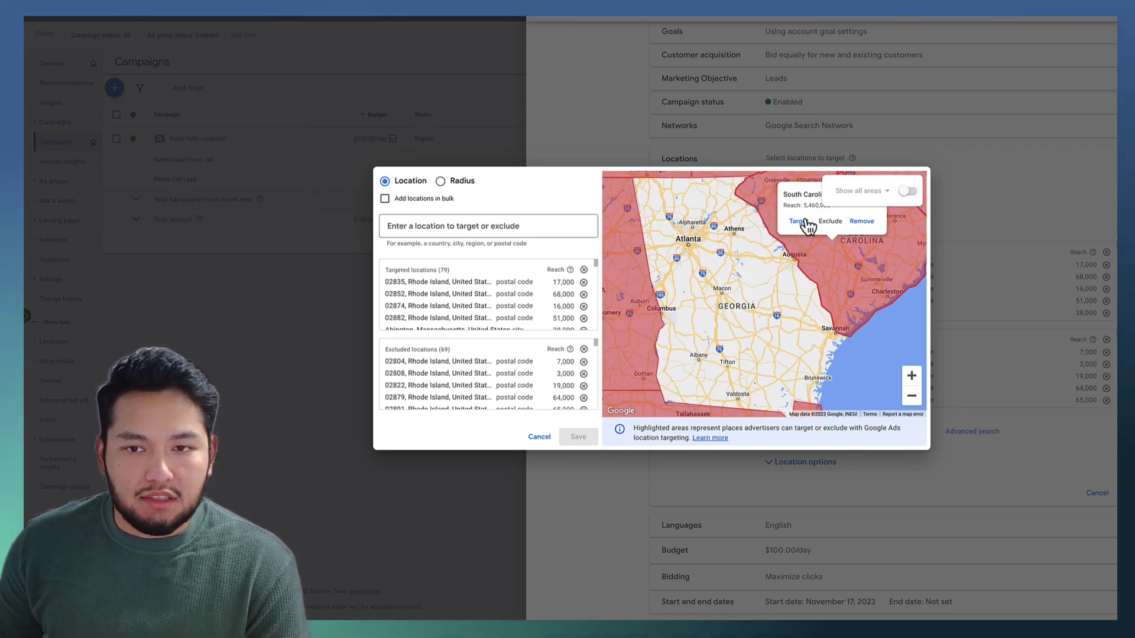
{"action": "scroll", "coordinate": [711, 241], "scroll_direction": "up", "scroll_amount": 1}
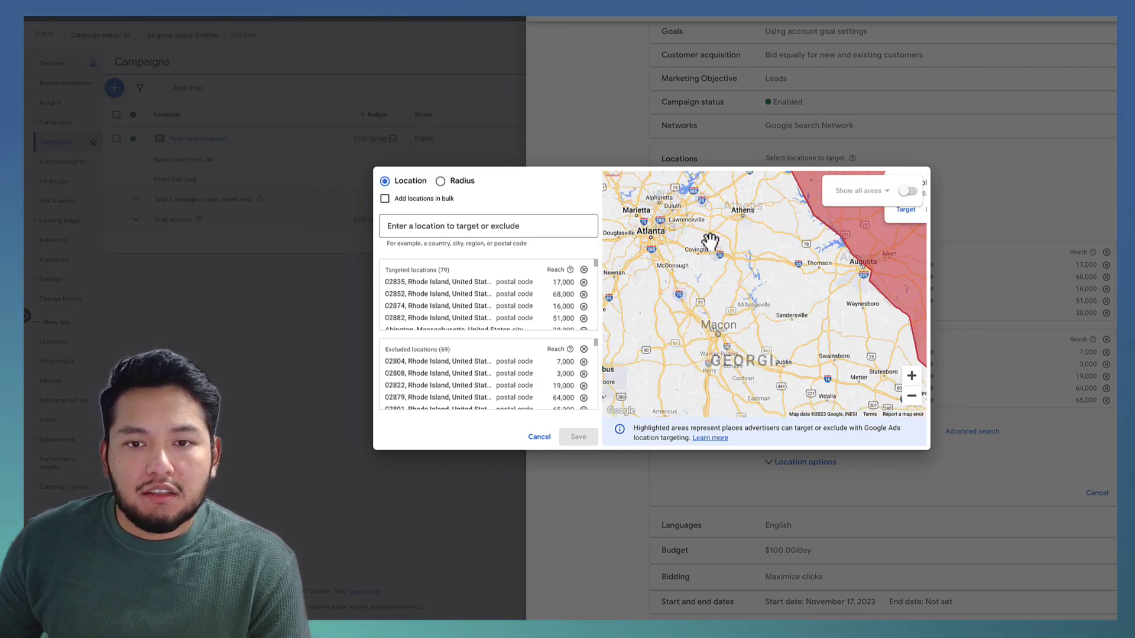
{"action": "left_click_drag", "start_coordinate": [710, 241], "coordinate": [735, 304]}
{"action": "scroll", "coordinate": [751, 286], "scroll_direction": "up", "scroll_amount": 1}
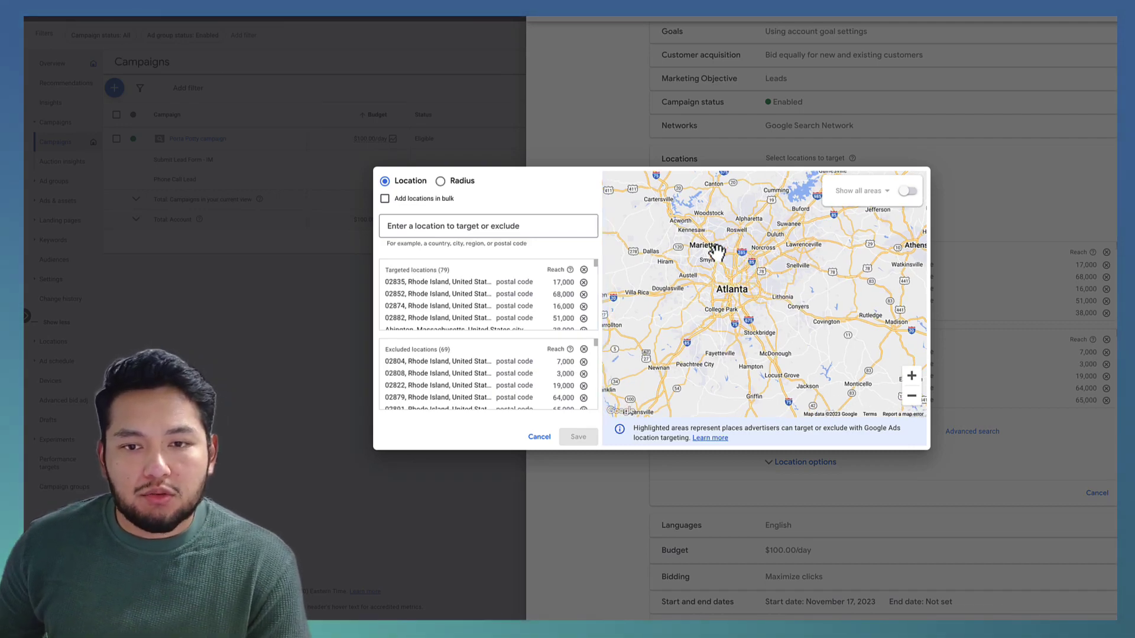
{"action": "left_click_drag", "start_coordinate": [751, 282], "coordinate": [731, 280]}
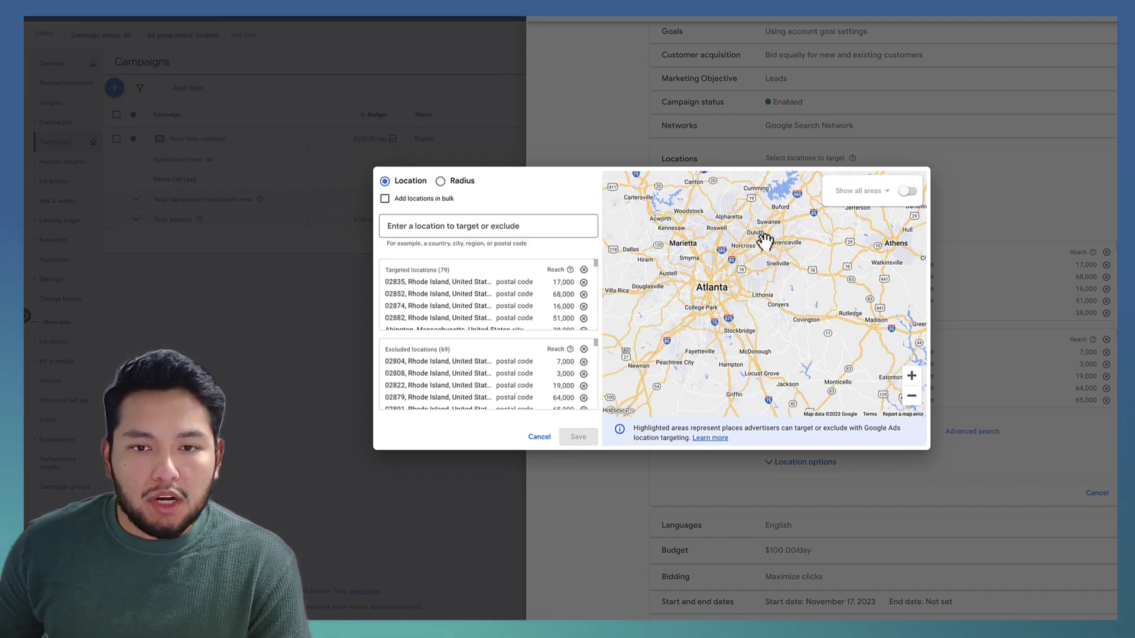
Turn on the map overlay for all areas and inspect postal codes 30318 and 30327 in Atlanta, Georgia.
{"action": "left_click", "coordinate": [907, 191]}
{"action": "scroll", "coordinate": [907, 217], "scroll_direction": "up", "scroll_amount": 2}
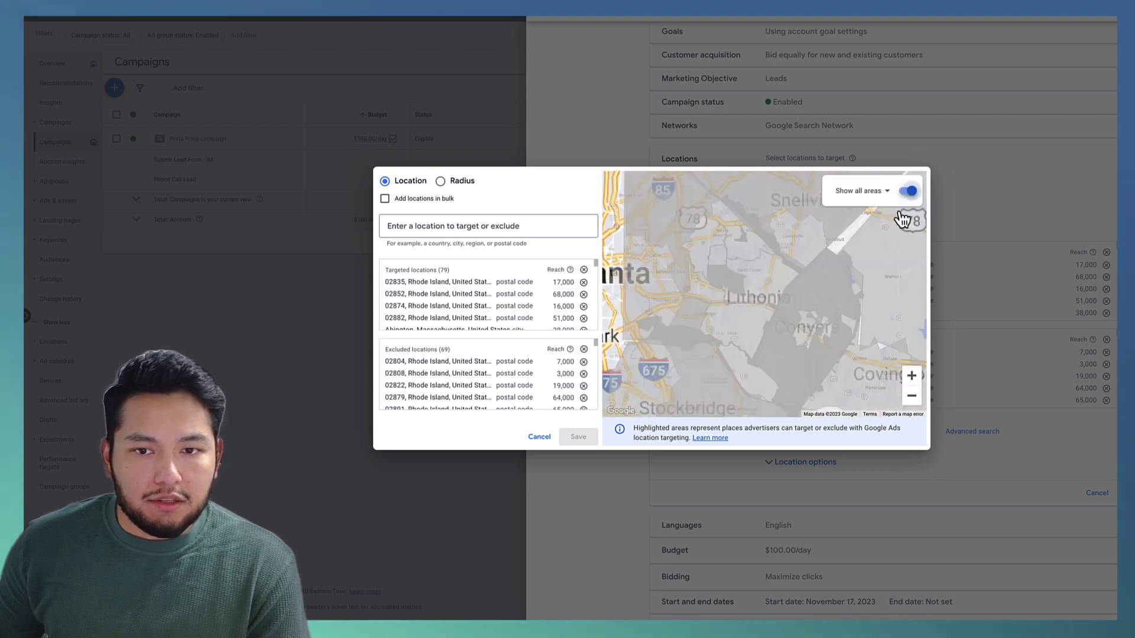
{"action": "left_click_drag", "start_coordinate": [722, 299], "coordinate": [828, 299]}
{"action": "scroll", "coordinate": [792, 255], "scroll_direction": "up", "scroll_amount": 2}
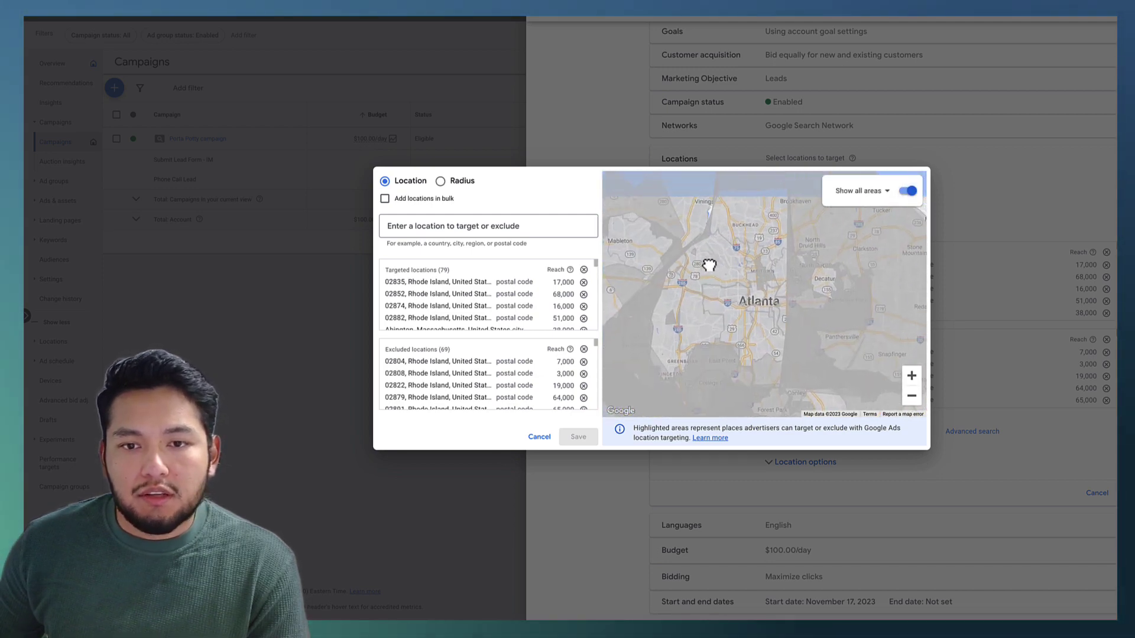
{"action": "left_click", "coordinate": [704, 269]}
{"action": "scroll", "coordinate": [771, 316], "scroll_direction": "up", "scroll_amount": 1}
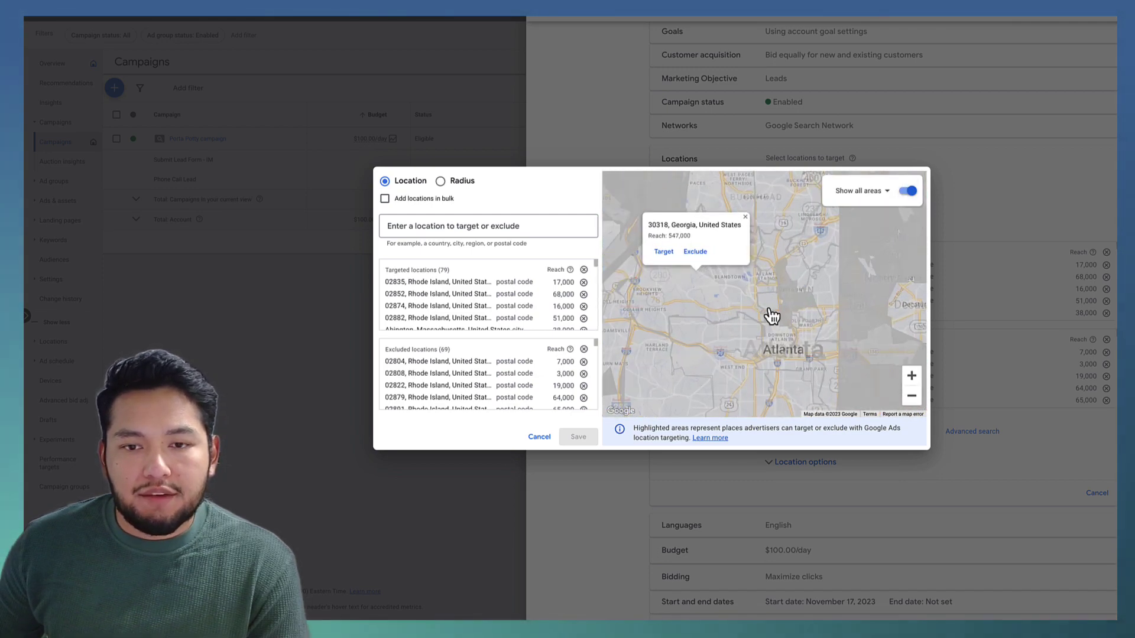
{"action": "left_click", "coordinate": [810, 274]}
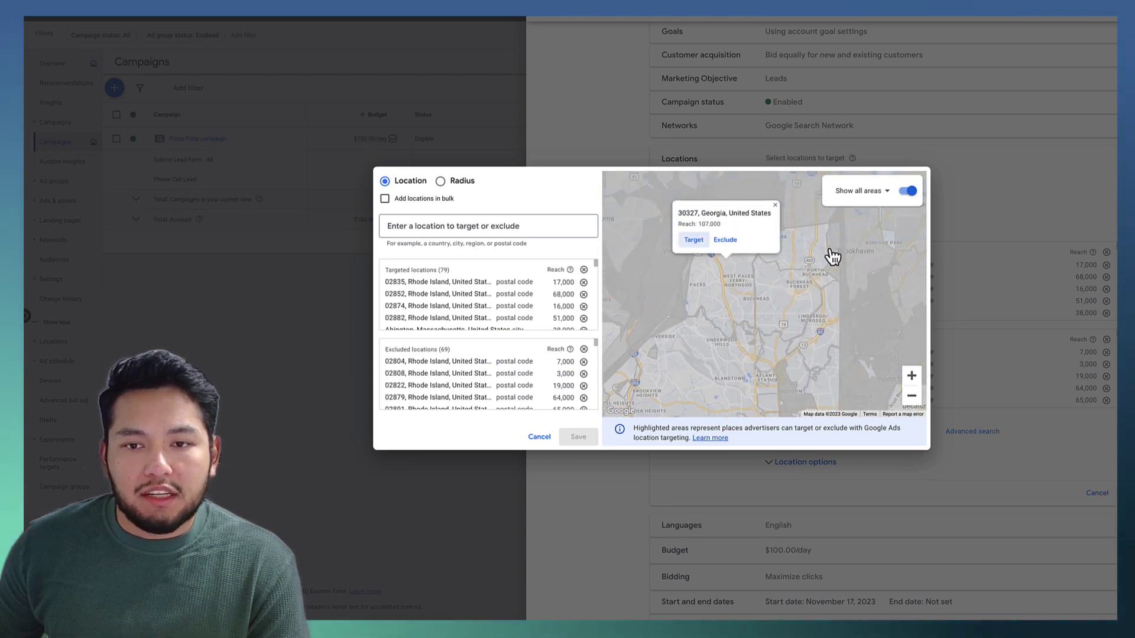
Show the map areas by postal code and inspect postal codes south of Atlanta, including 30288 and 30297.
{"action": "left_click", "coordinate": [850, 195]}
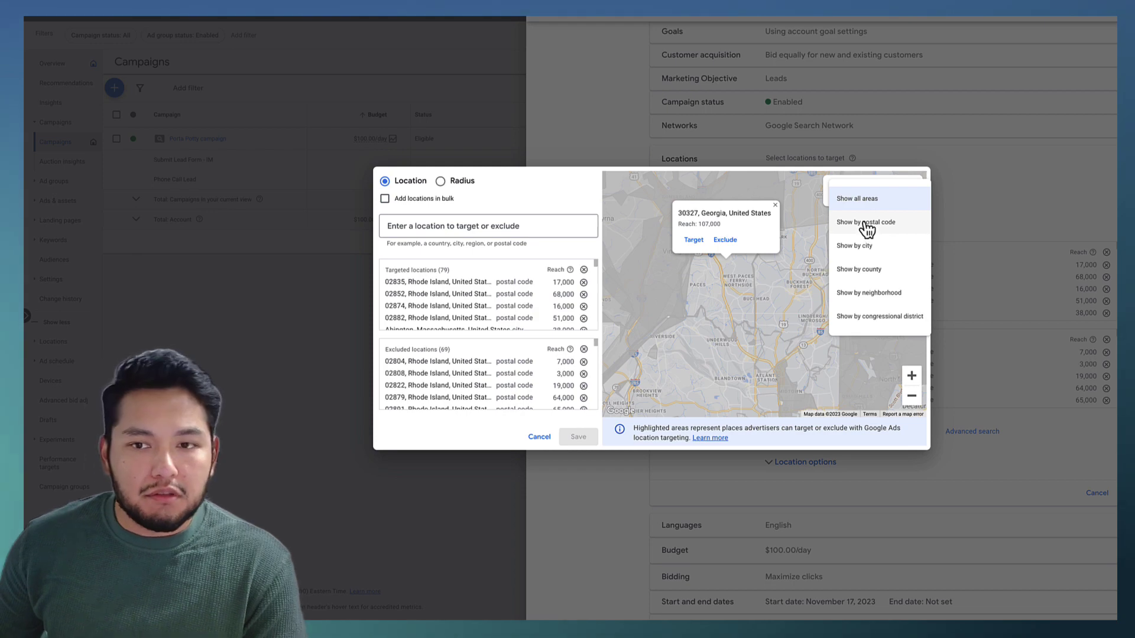
{"action": "left_click", "coordinate": [886, 233]}
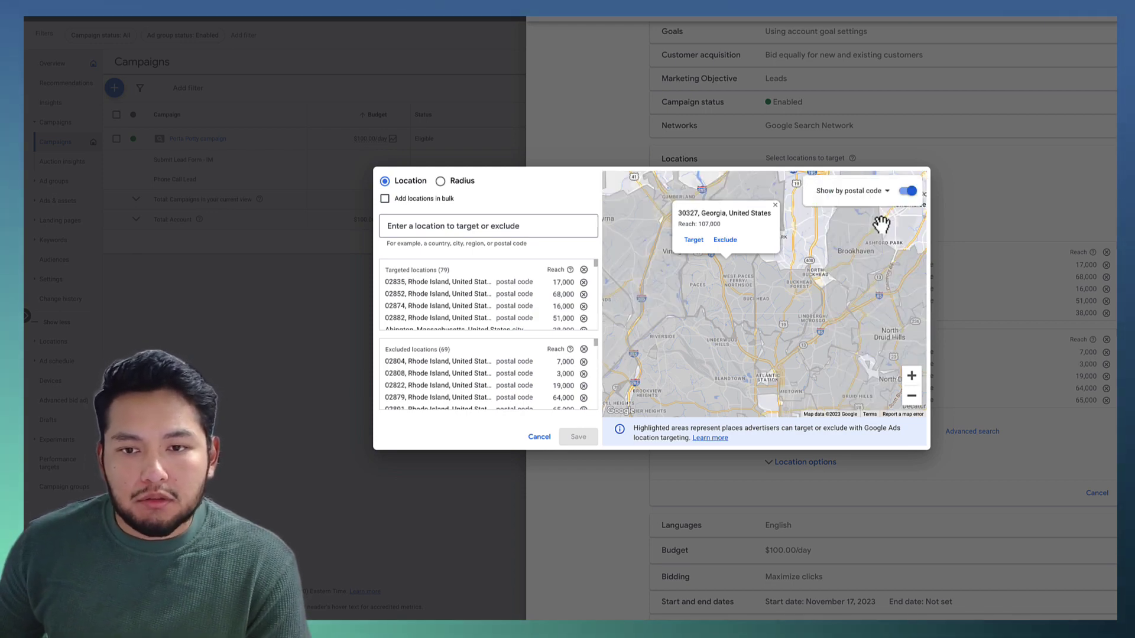
{"action": "left_click_drag", "start_coordinate": [811, 309], "coordinate": [793, 238]}
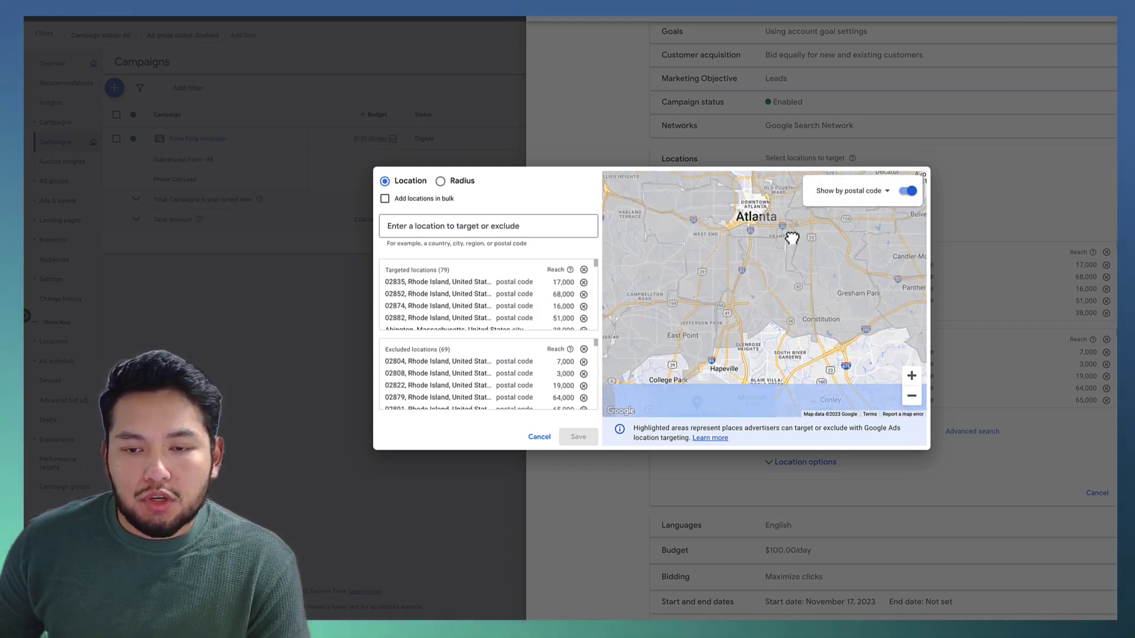
{"action": "left_click_drag", "start_coordinate": [806, 352], "coordinate": [743, 218]}
{"action": "left_click", "coordinate": [769, 283]}
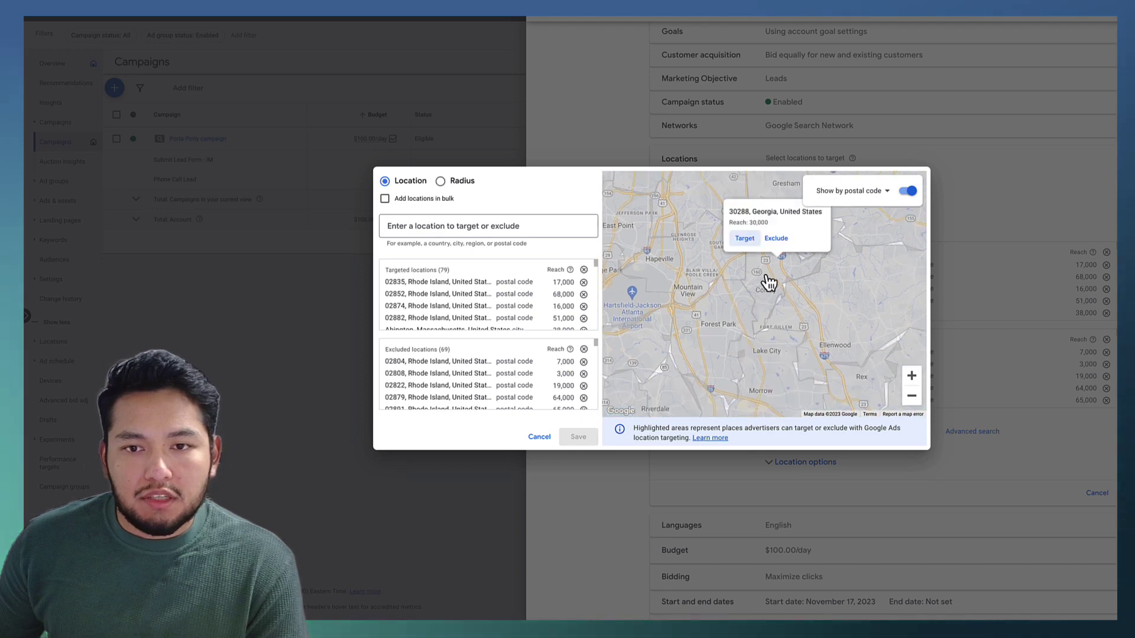
{"action": "left_click", "coordinate": [737, 318]}
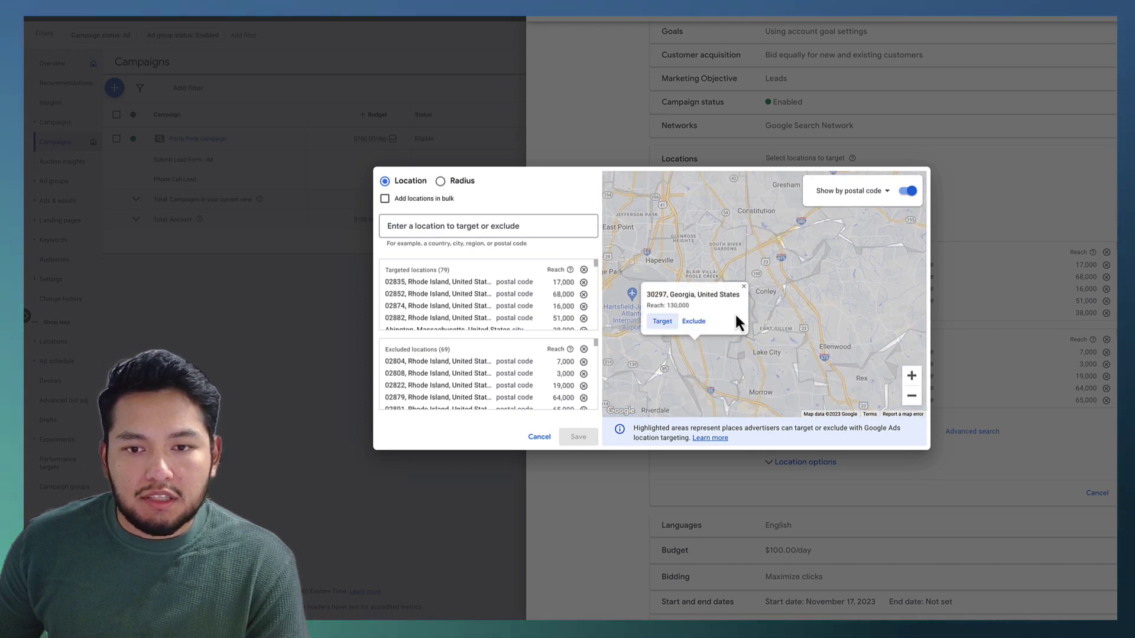
{"action": "left_click", "coordinate": [877, 327]}
Show the map areas by city and inspect Candler-McAfee, North Decatur and East Point around Atlanta.
{"action": "left_click", "coordinate": [841, 192]}
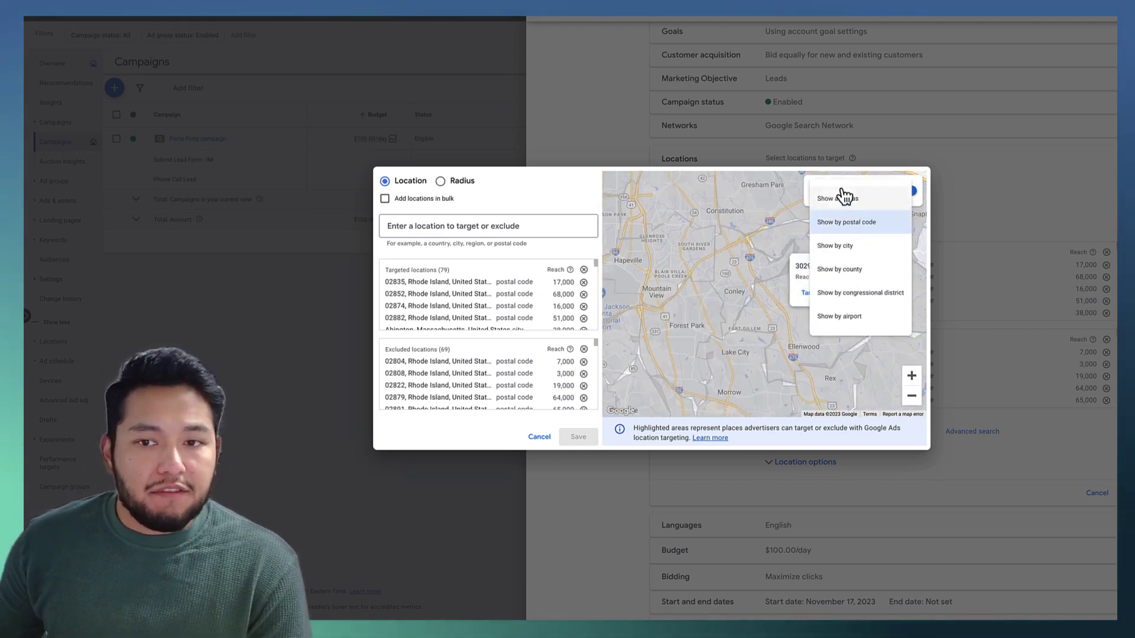
{"action": "left_click", "coordinate": [850, 248]}
{"action": "left_click_drag", "start_coordinate": [733, 223], "coordinate": [758, 333]}
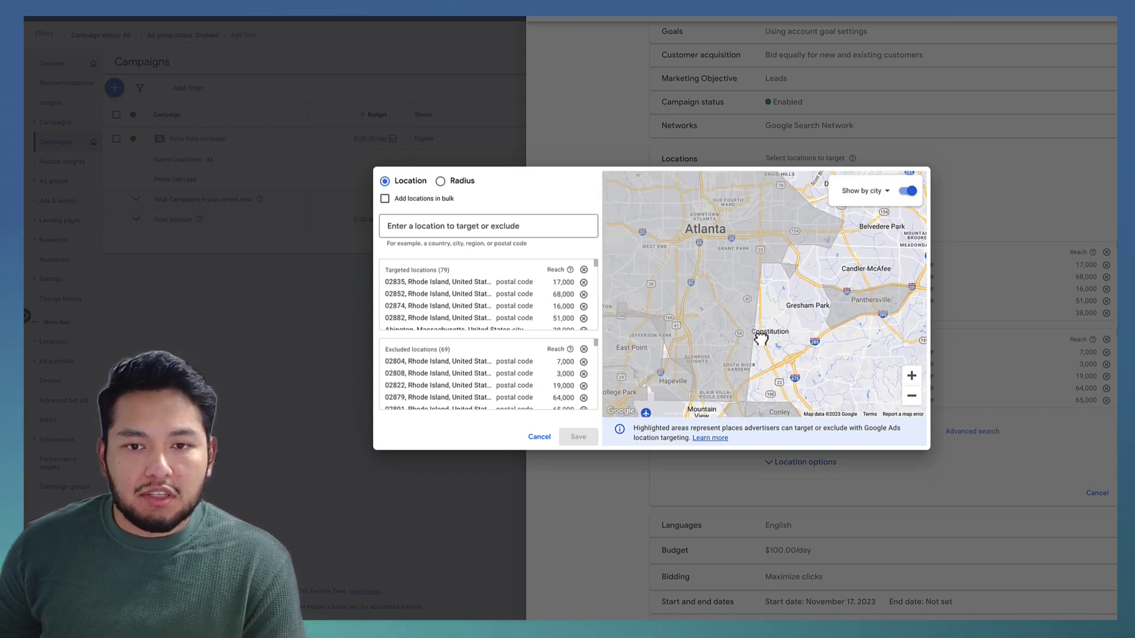
{"action": "left_click_drag", "start_coordinate": [690, 234], "coordinate": [719, 256]}
{"action": "left_click", "coordinate": [859, 282]}
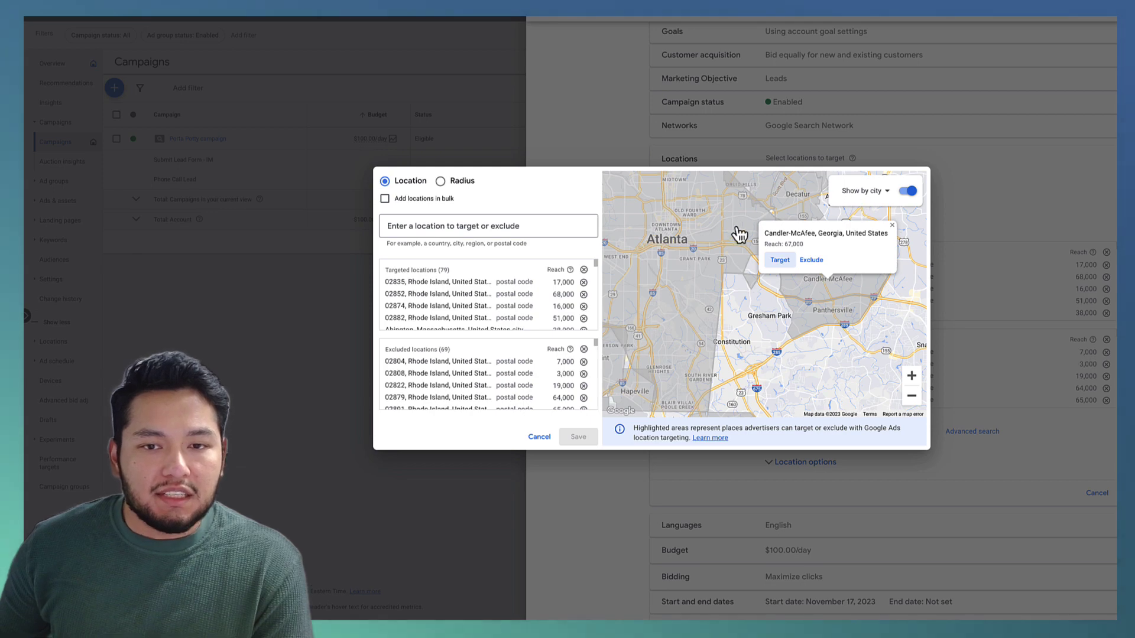
{"action": "left_click_drag", "start_coordinate": [739, 234], "coordinate": [769, 253]}
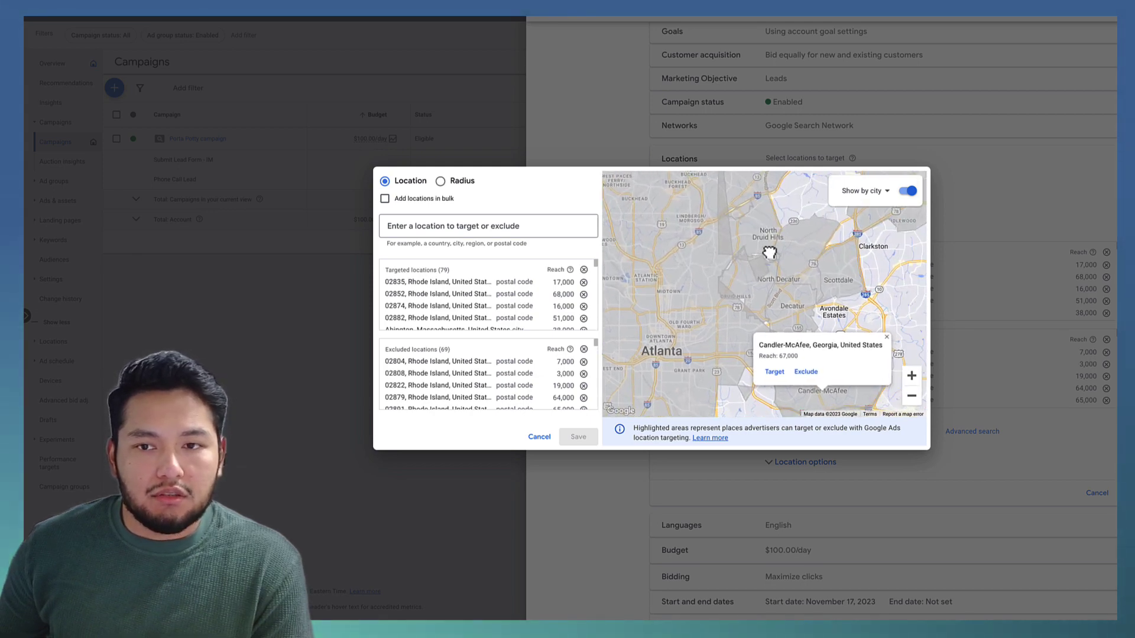
{"action": "left_click", "coordinate": [778, 272]}
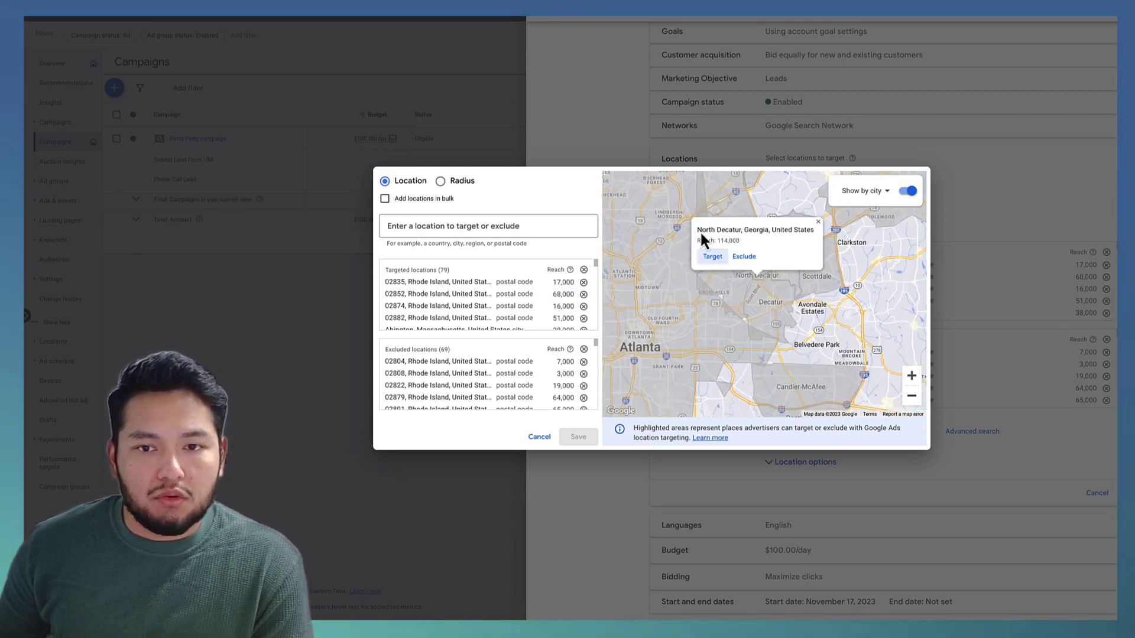
{"action": "left_click", "coordinate": [664, 312]}
{"action": "left_click_drag", "start_coordinate": [664, 312], "coordinate": [819, 139]}
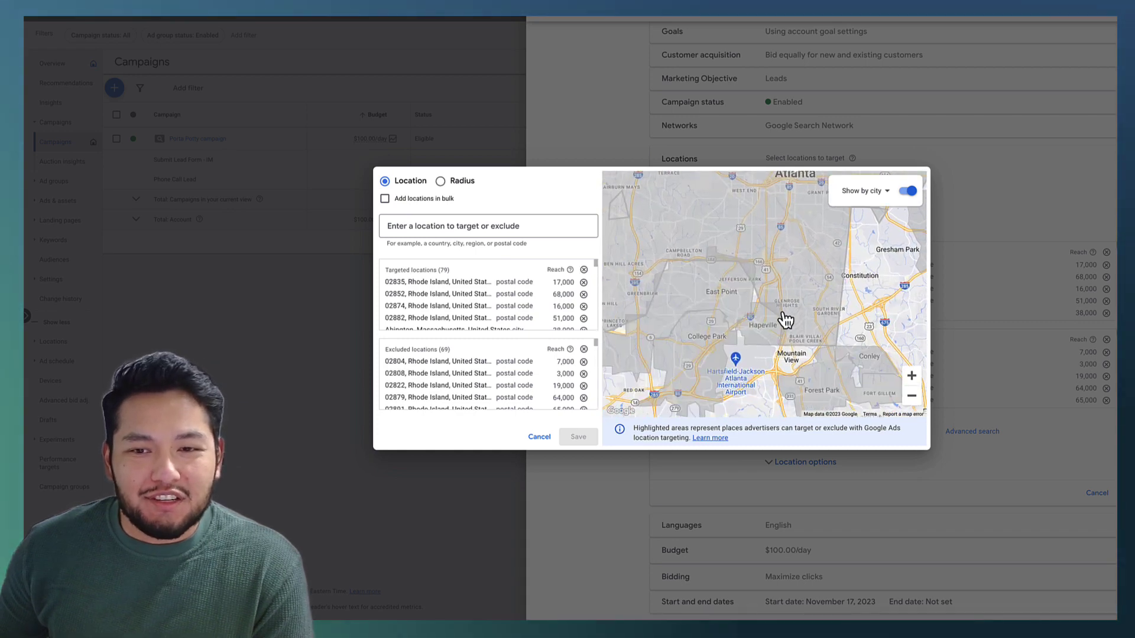
{"action": "left_click", "coordinate": [702, 323]}
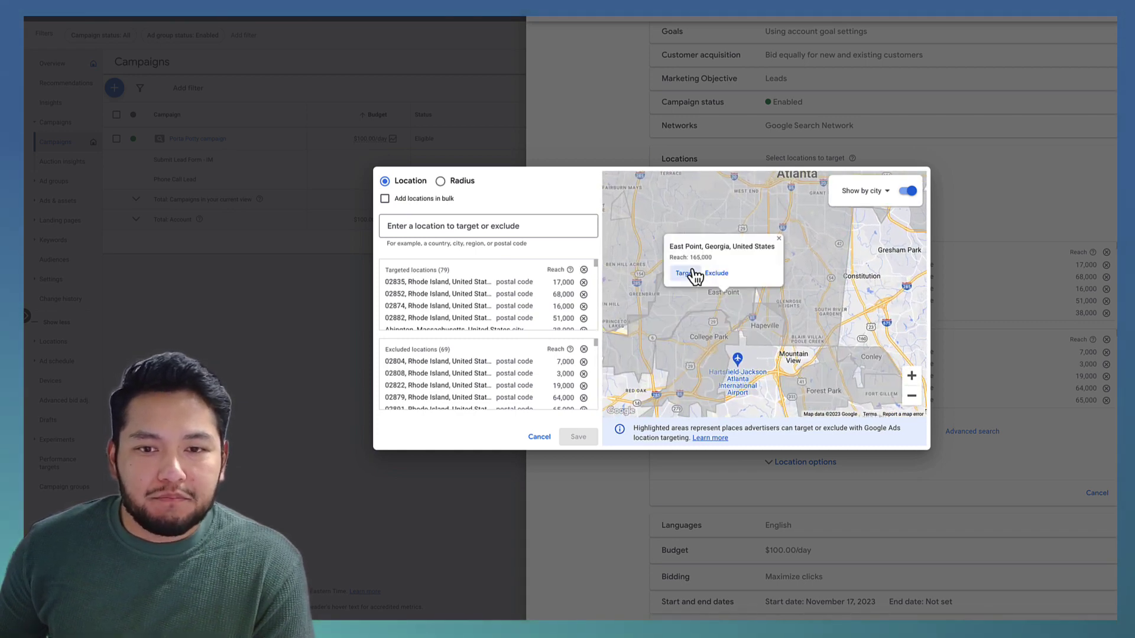
Show the map areas by county and inspect Clayton County, Georgia, with its neighbouring counties.
{"action": "left_click", "coordinate": [868, 191]}
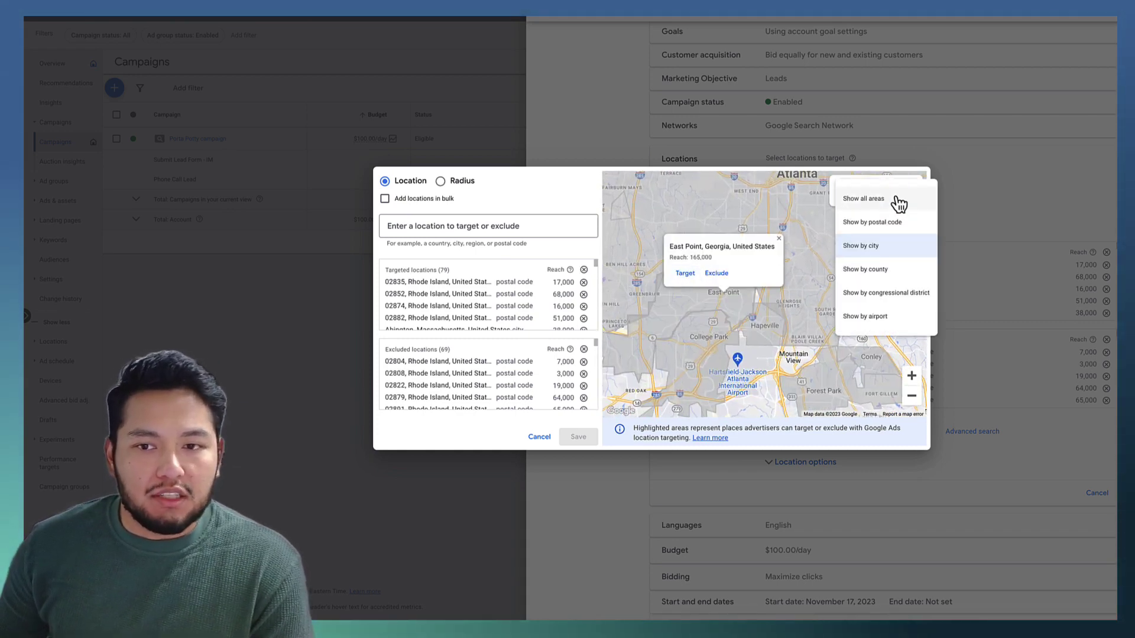
{"action": "left_click", "coordinate": [865, 269]}
{"action": "left_click_drag", "start_coordinate": [813, 272], "coordinate": [758, 166]}
{"action": "left_click", "coordinate": [802, 278]}
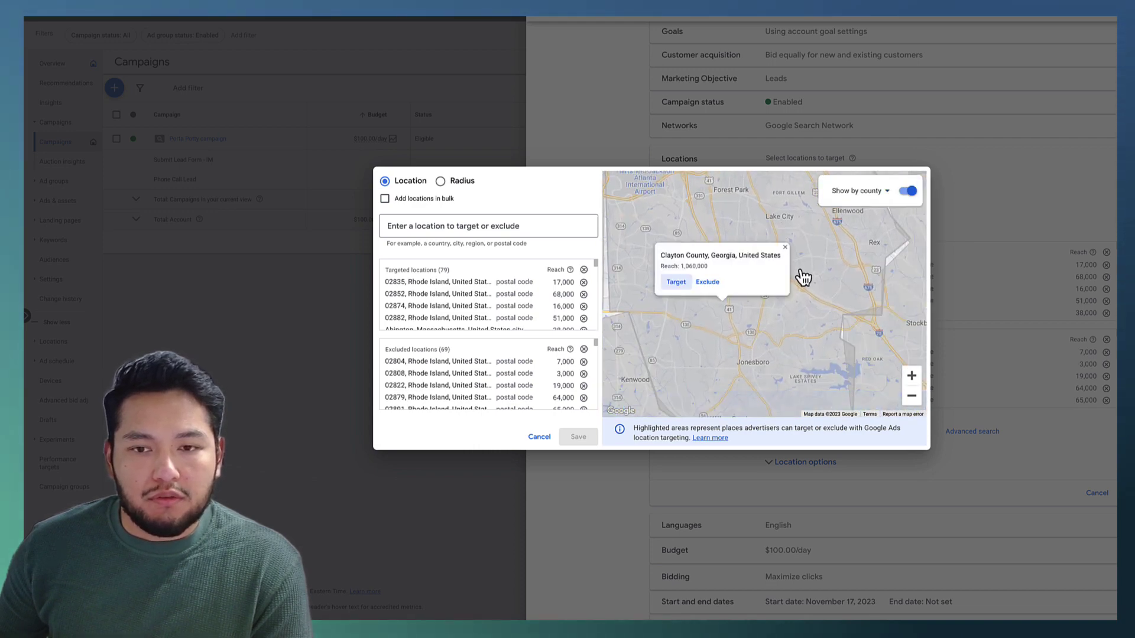
{"action": "left_click", "coordinate": [910, 396]}
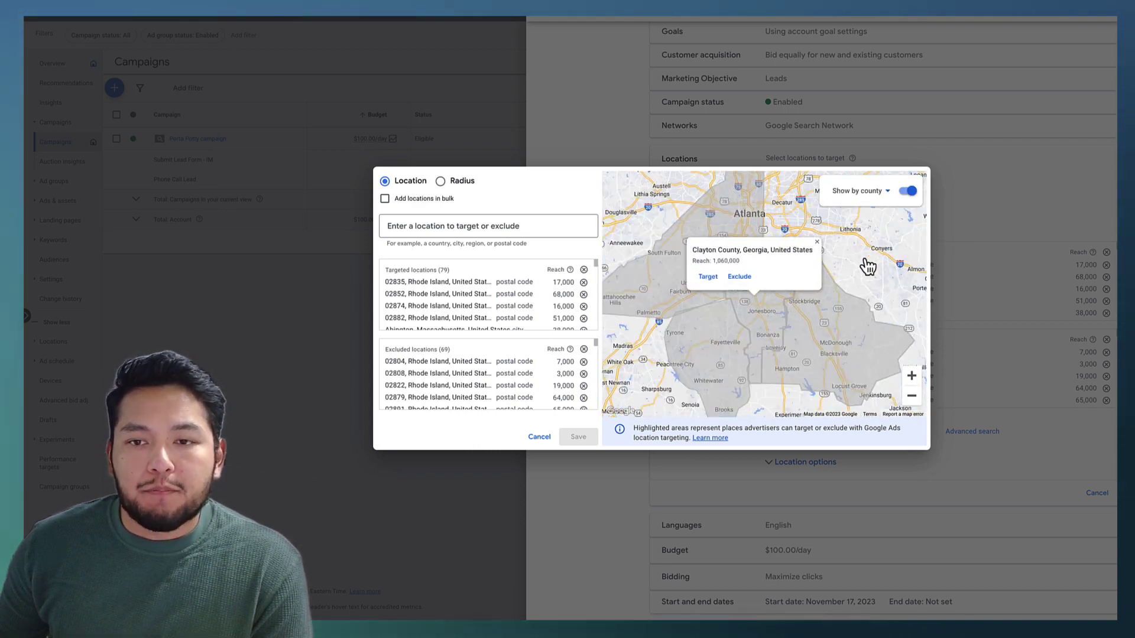
Show all areas again, review the region east of Atlanta, and close the advanced location search without saving.
{"action": "left_click", "coordinate": [858, 191]}
{"action": "left_click", "coordinate": [857, 195]}
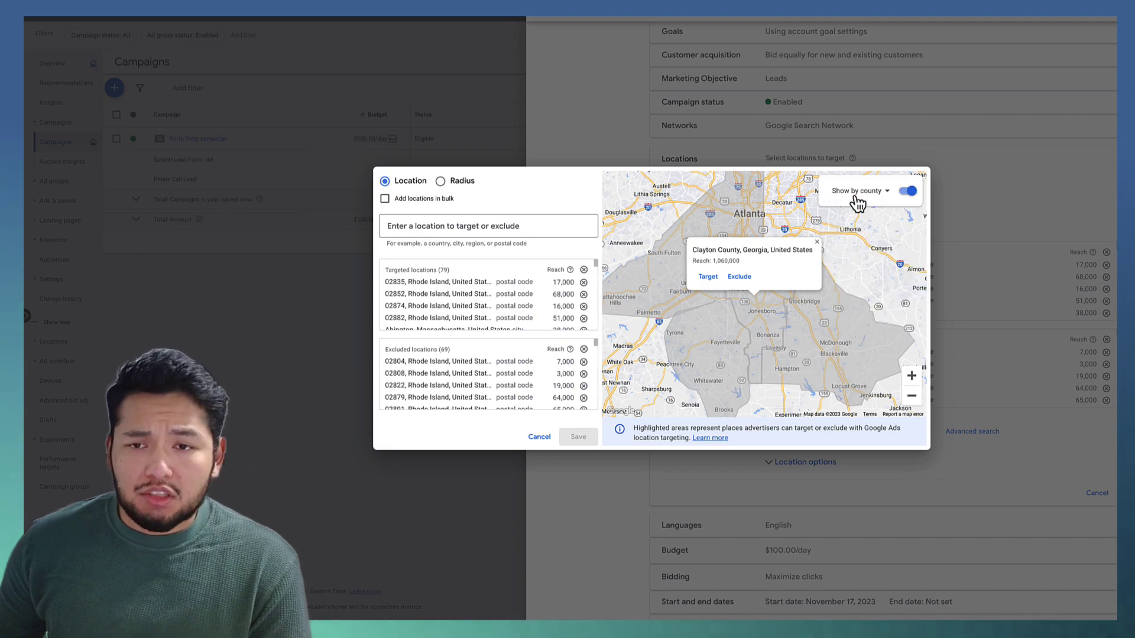
{"action": "left_click", "coordinate": [858, 201]}
{"action": "left_click", "coordinate": [852, 194]}
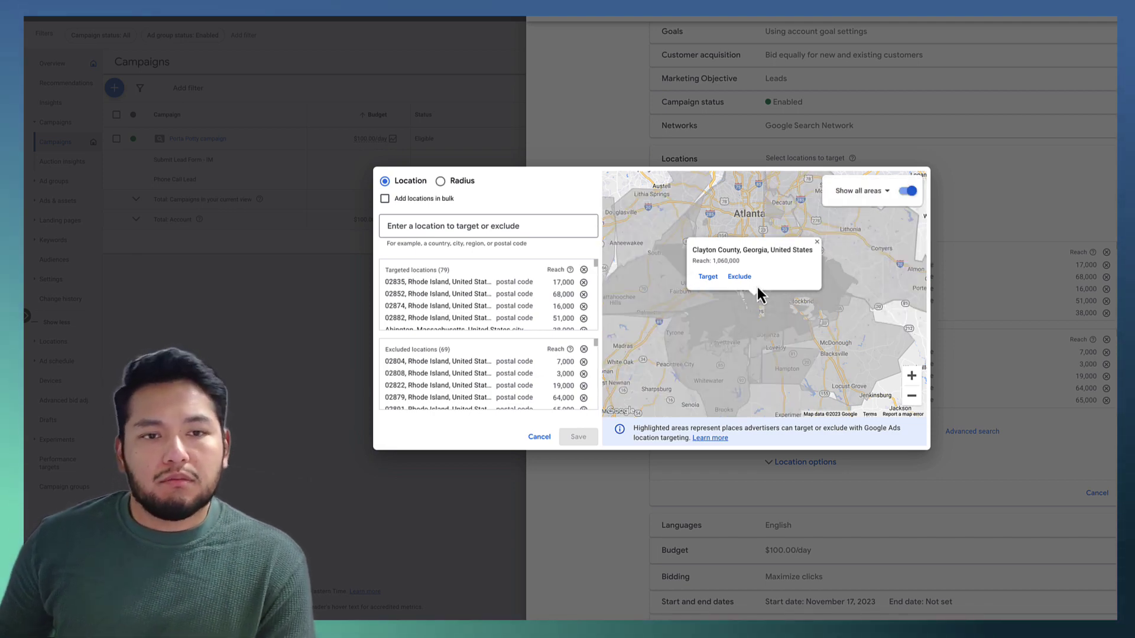
{"action": "left_click_drag", "start_coordinate": [800, 386], "coordinate": [644, 488]}
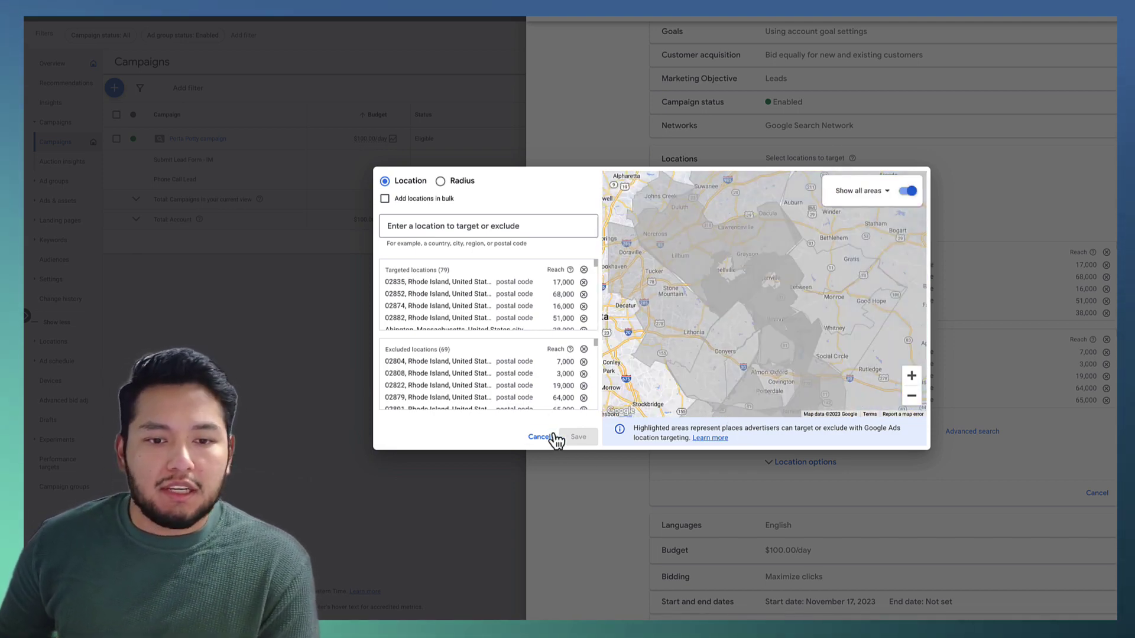
{"action": "left_click", "coordinate": [539, 437]}
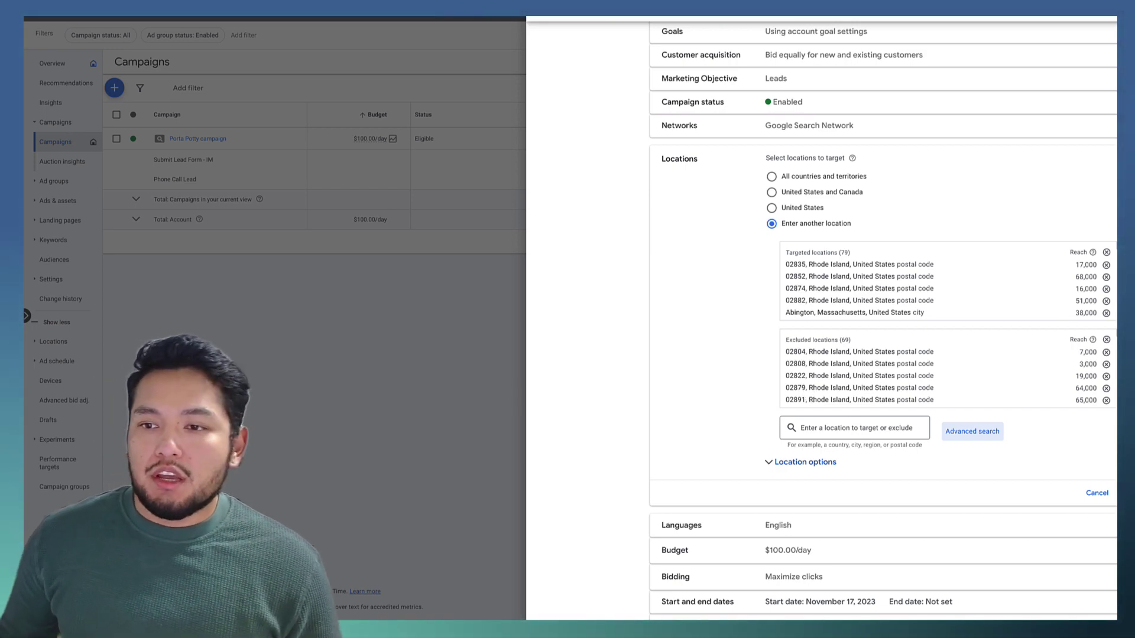
Reopen the advanced location search and examine the targeted areas around Boston and Rhode Island and the exclusions across the United States.
{"action": "left_click", "coordinate": [970, 432]}
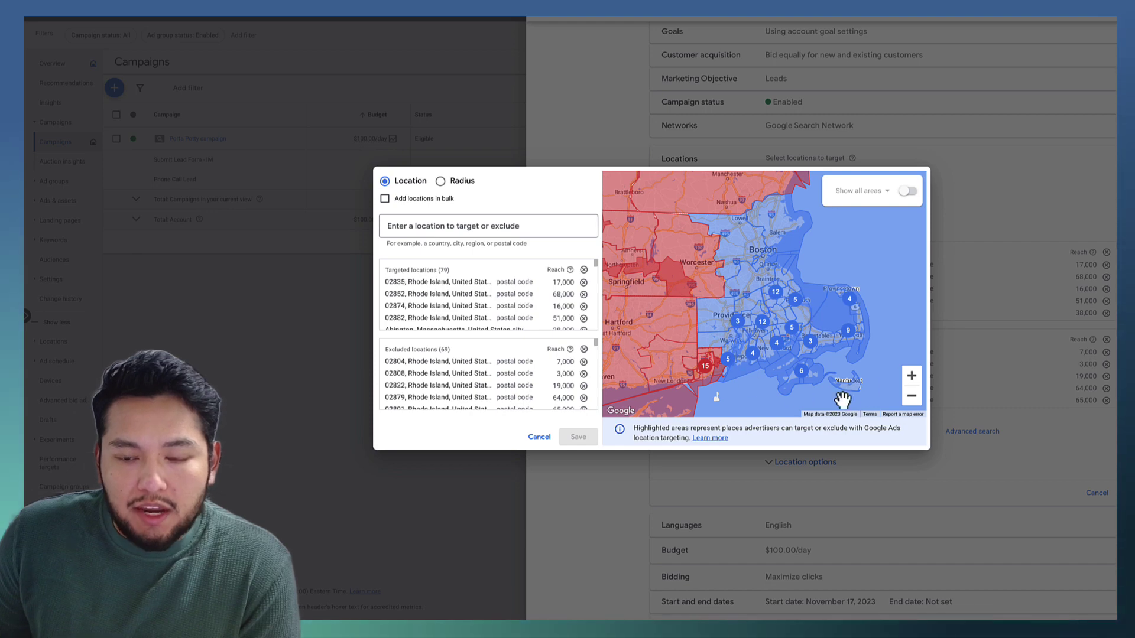
{"action": "left_click_drag", "start_coordinate": [591, 242], "coordinate": [722, 244]}
{"action": "left_click_drag", "start_coordinate": [767, 346], "coordinate": [687, 299]}
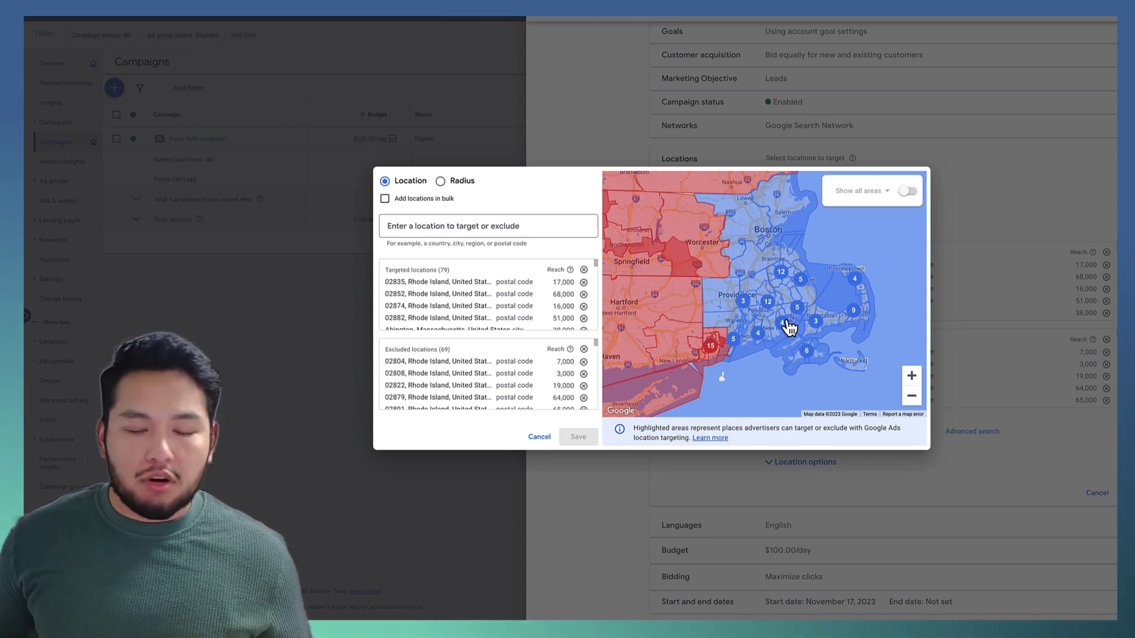
{"action": "left_click_drag", "start_coordinate": [722, 253], "coordinate": [741, 310]}
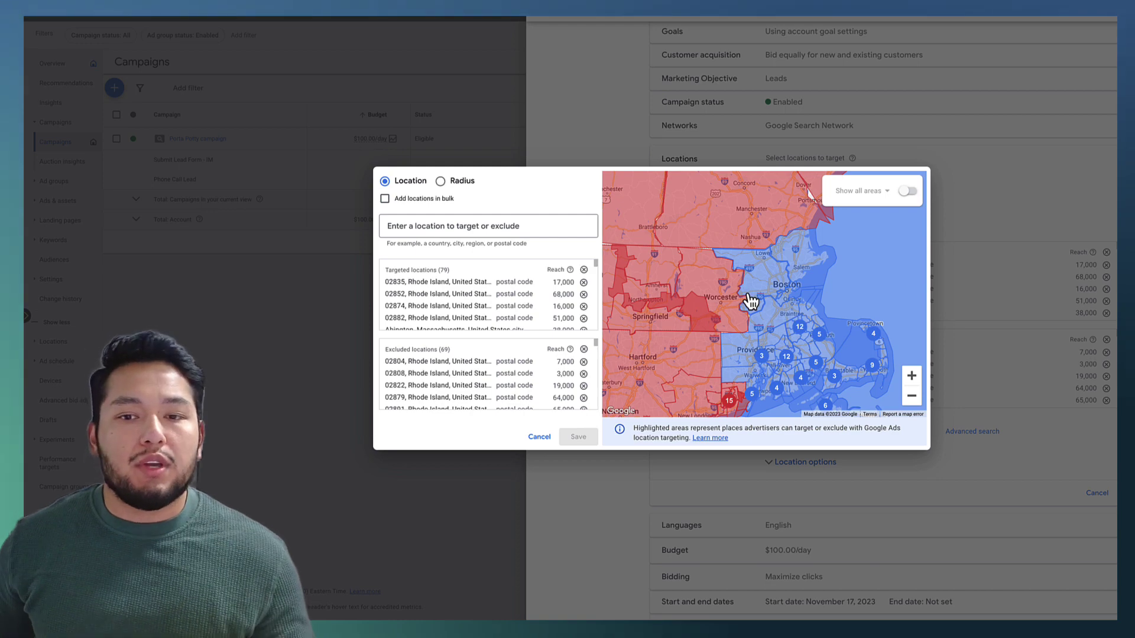
{"action": "left_click", "coordinate": [912, 399]}
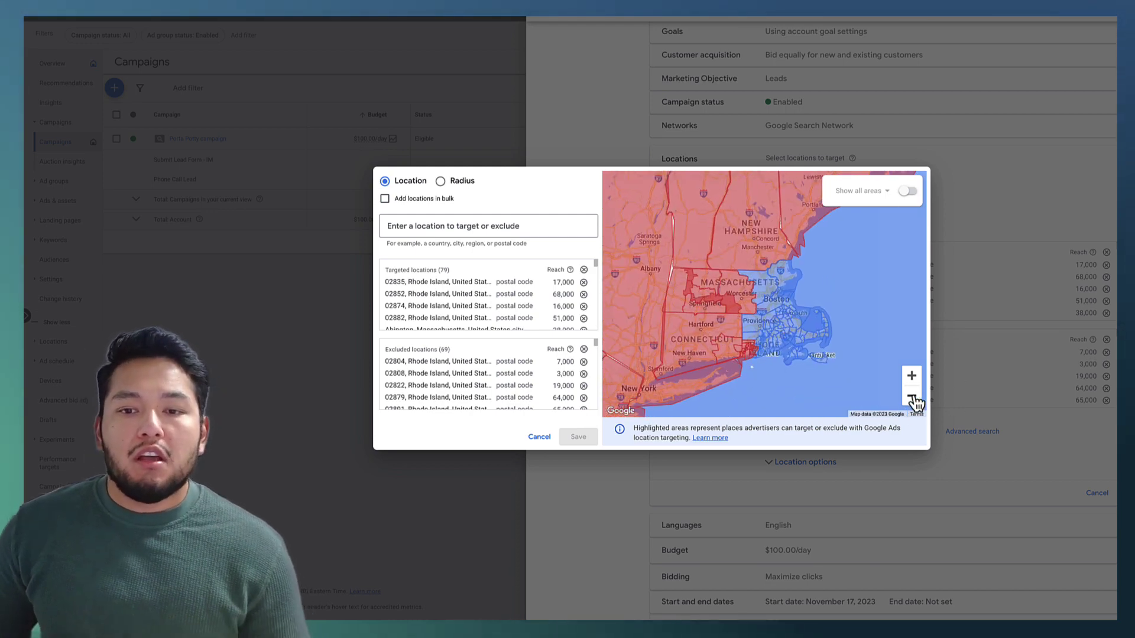
{"action": "left_click", "coordinate": [912, 399]}
{"action": "left_click", "coordinate": [913, 400]}
{"action": "left_click", "coordinate": [913, 396]}
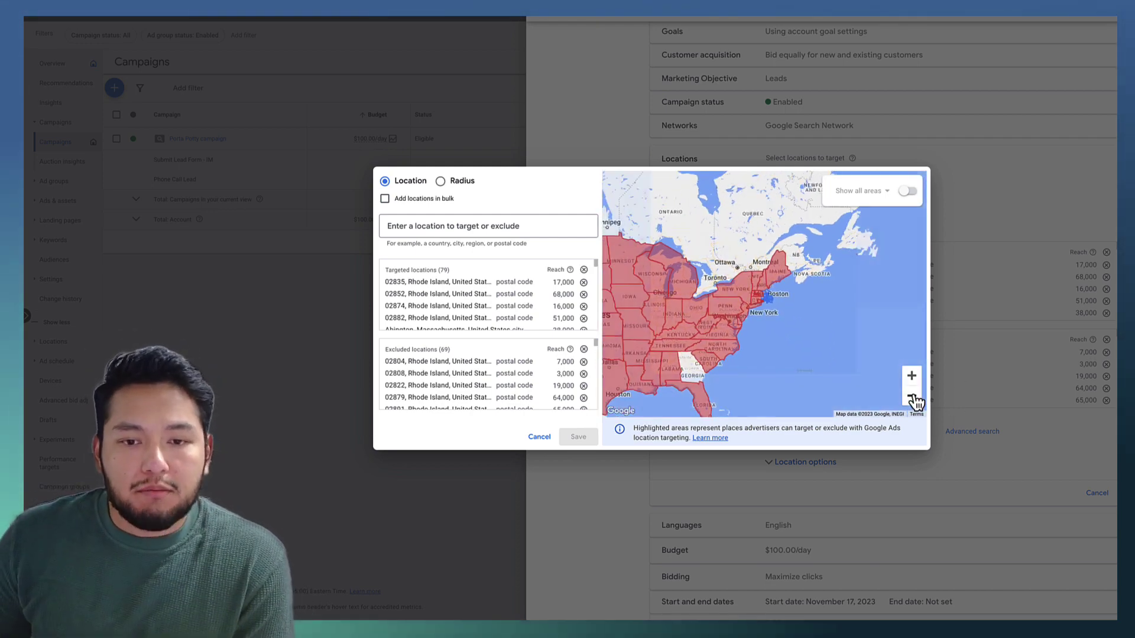
{"action": "left_click", "coordinate": [912, 396]}
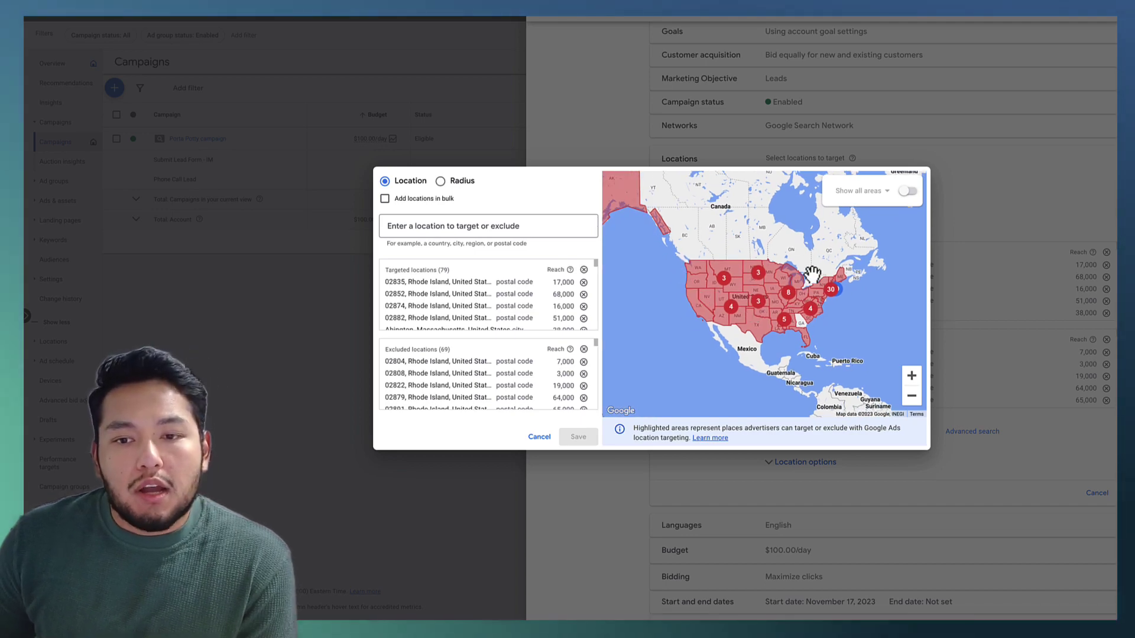
Inspect New York on the targeting map and examine the excluded states across the rest of the United States.
{"action": "scroll", "coordinate": [813, 273], "scroll_direction": "up", "scroll_amount": 5}
{"action": "left_click", "coordinate": [740, 275]}
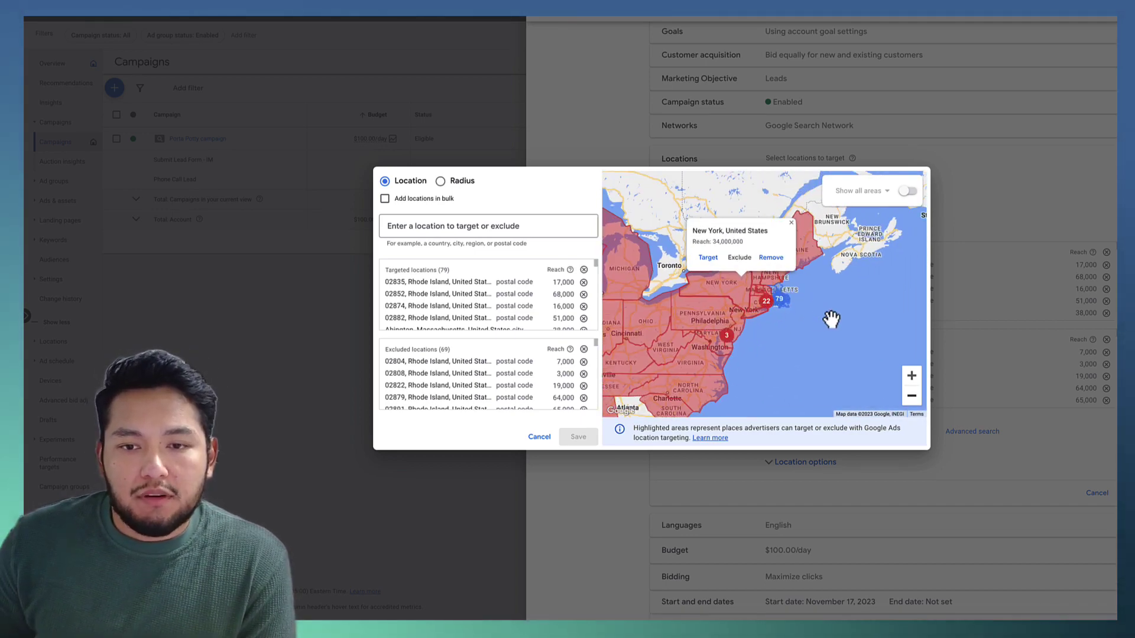
{"action": "left_click", "coordinate": [911, 396]}
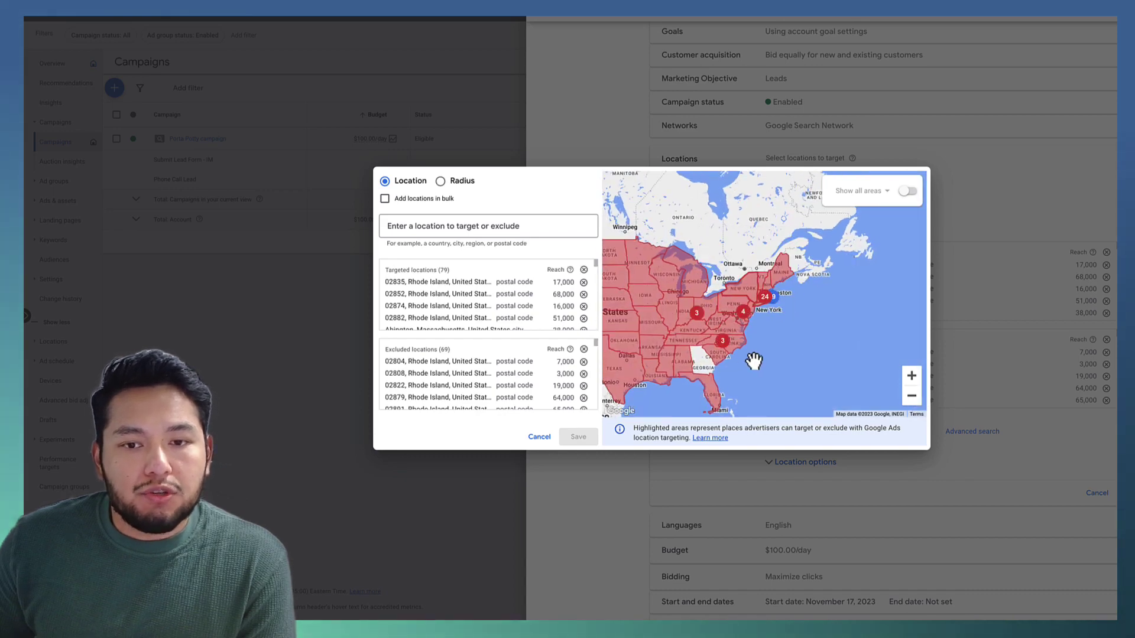
{"action": "left_click_drag", "start_coordinate": [754, 360], "coordinate": [880, 344]}
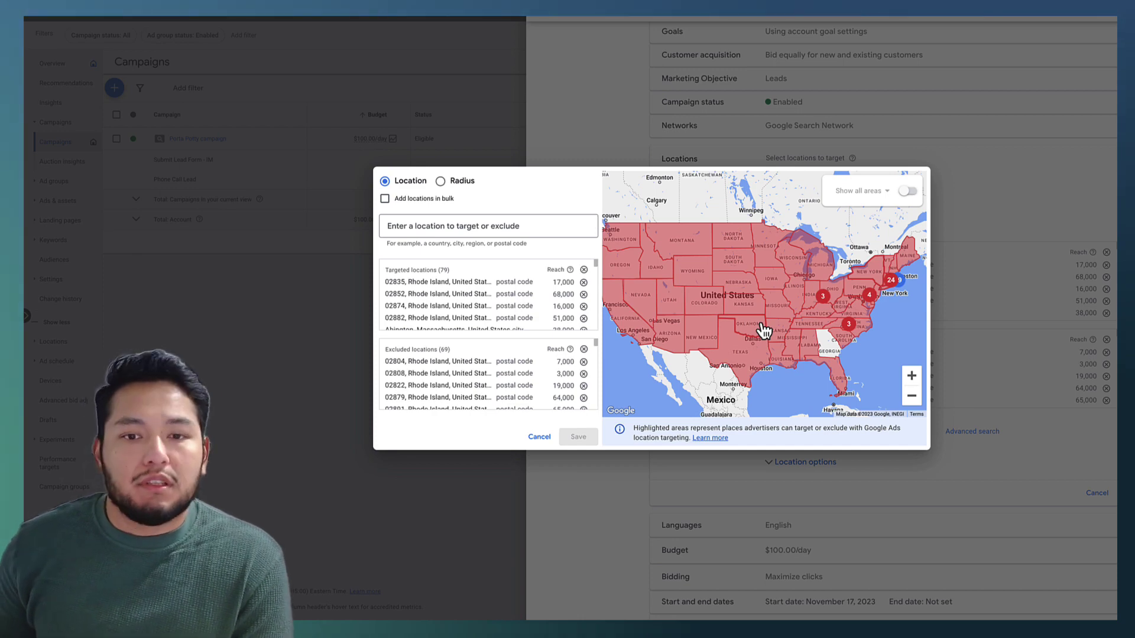
{"action": "left_click_drag", "start_coordinate": [762, 332], "coordinate": [679, 310]}
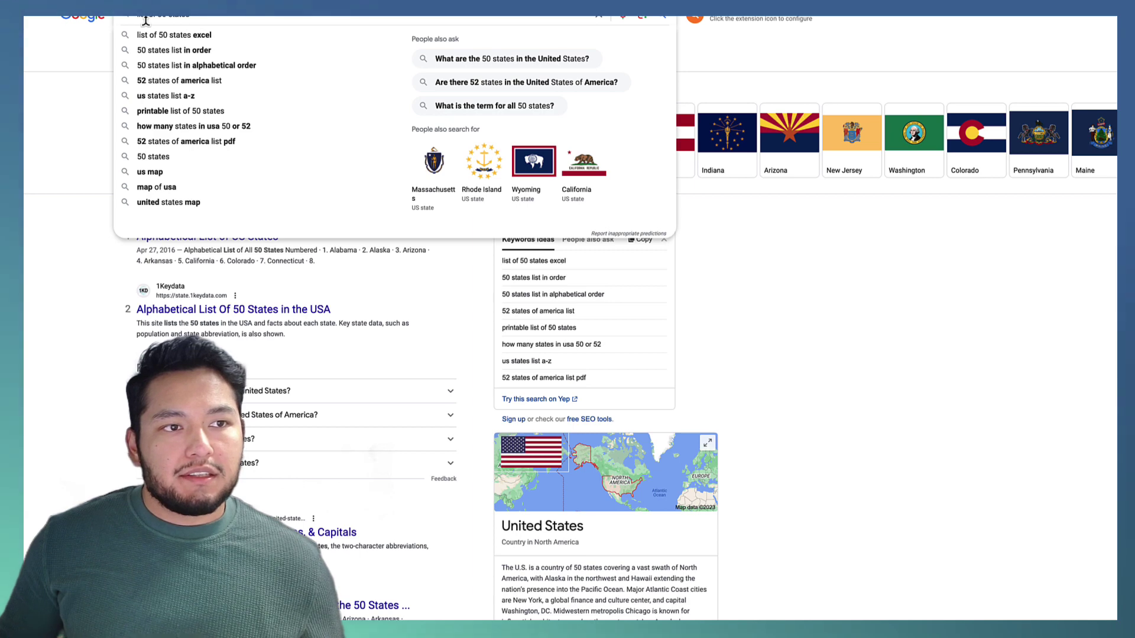
Open the alphabetical list of US states from the web search results and copy all 50 state names.
{"action": "left_click", "coordinate": [68, 278]}
{"action": "left_click", "coordinate": [189, 243]}
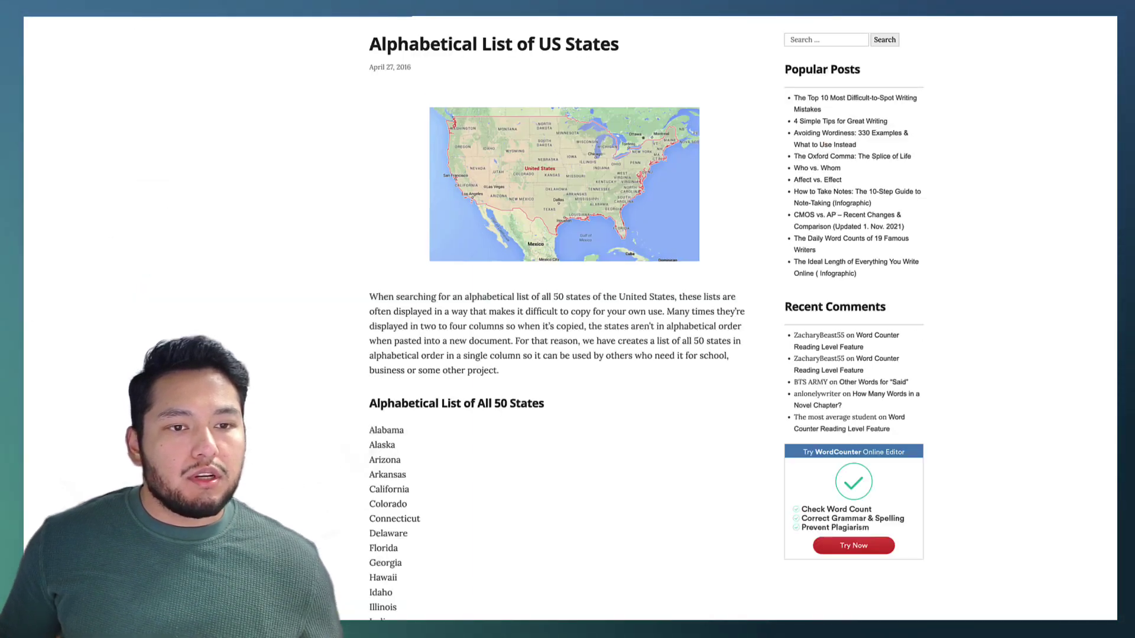
{"action": "left_click_drag", "start_coordinate": [355, 430], "coordinate": [414, 446]}
{"action": "scroll", "coordinate": [455, 553], "scroll_direction": "down", "scroll_amount": 12}
{"action": "right_click", "coordinate": [392, 435]}
{"action": "left_click", "coordinate": [414, 453]}
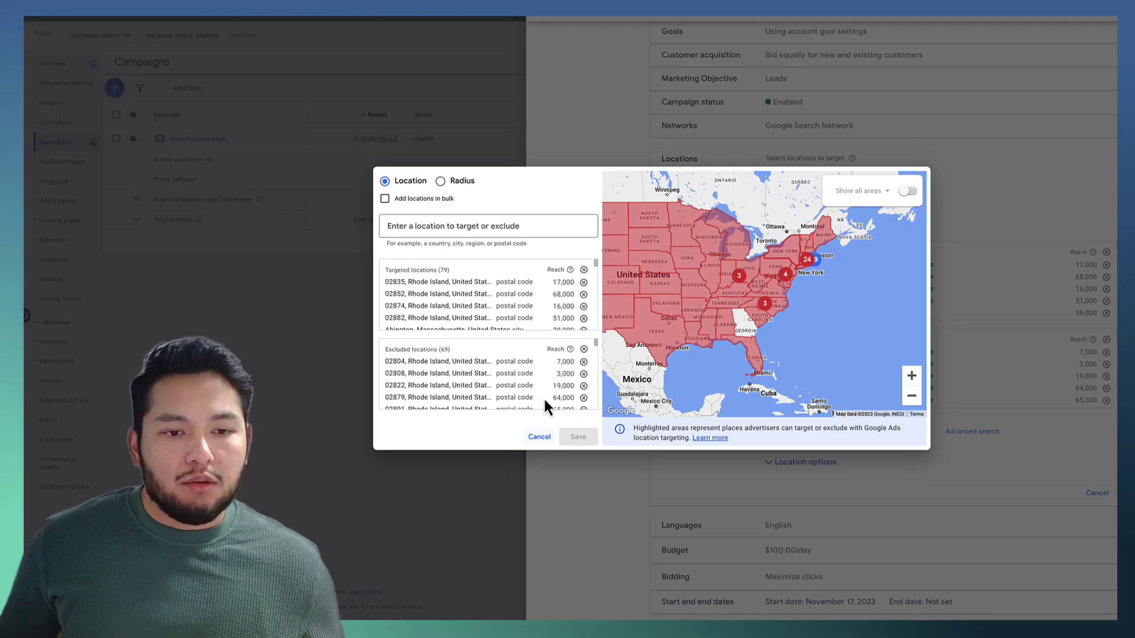
Enable adding locations in bulk, paste the copied list of 50 states, and search for matching locations.
{"action": "scroll", "coordinate": [494, 390], "scroll_direction": "down", "scroll_amount": 5}
{"action": "scroll", "coordinate": [505, 387], "scroll_direction": "up", "scroll_amount": 5}
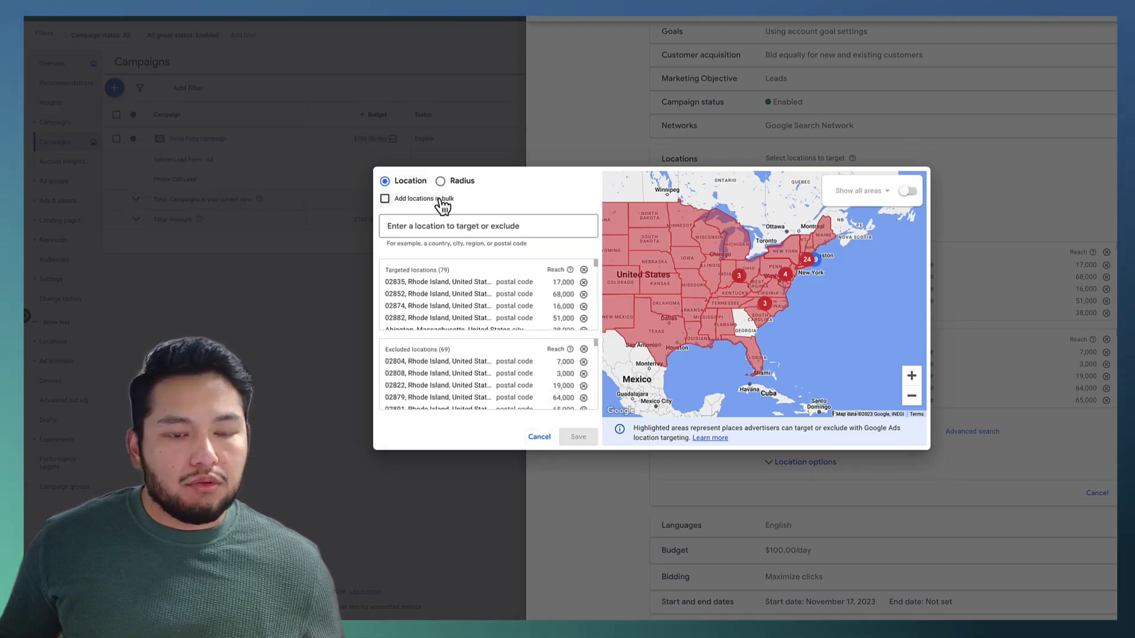
{"action": "left_click", "coordinate": [443, 226]}
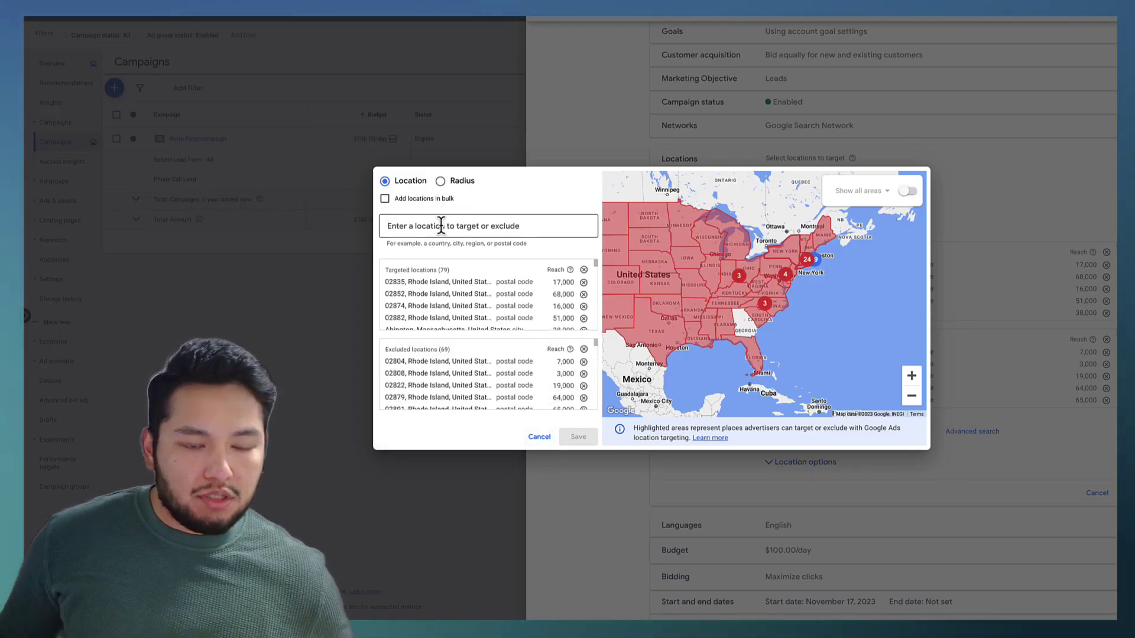
{"action": "key", "text": "ctrl+v"}
{"action": "left_click", "coordinate": [433, 201]}
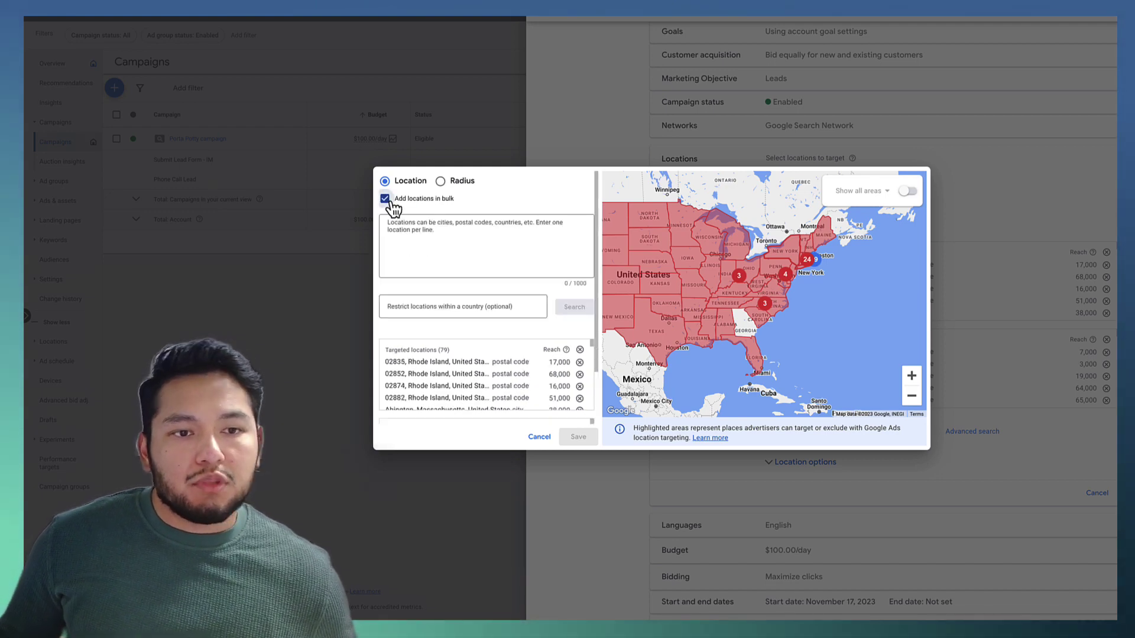
{"action": "left_click", "coordinate": [405, 226]}
{"action": "key", "text": "ctrl+v"}
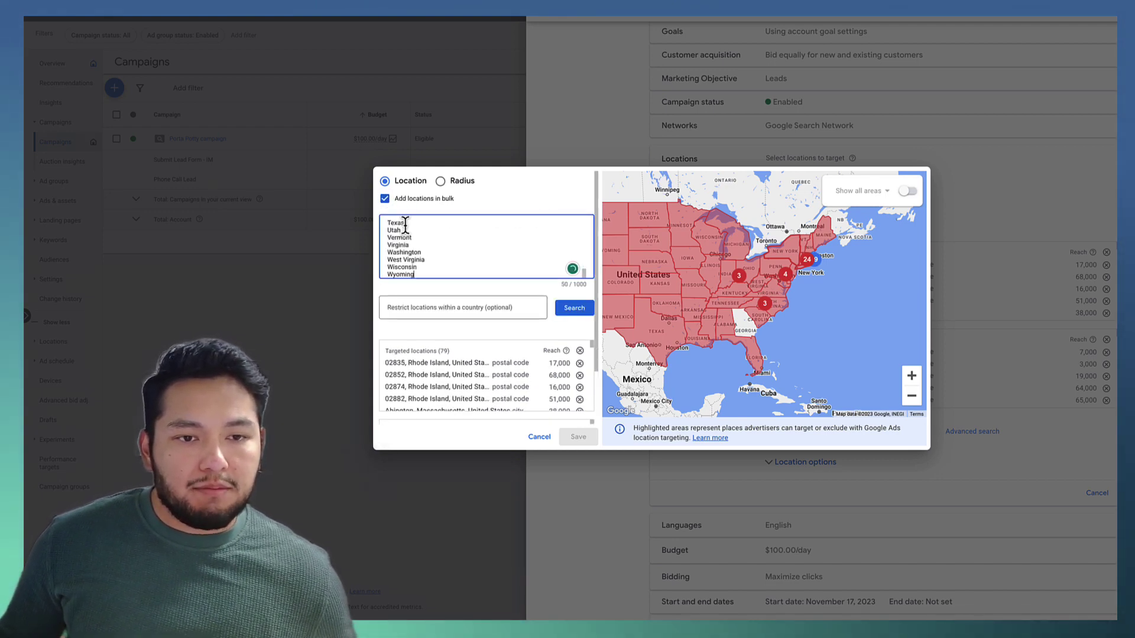
{"action": "left_click", "coordinate": [572, 307]}
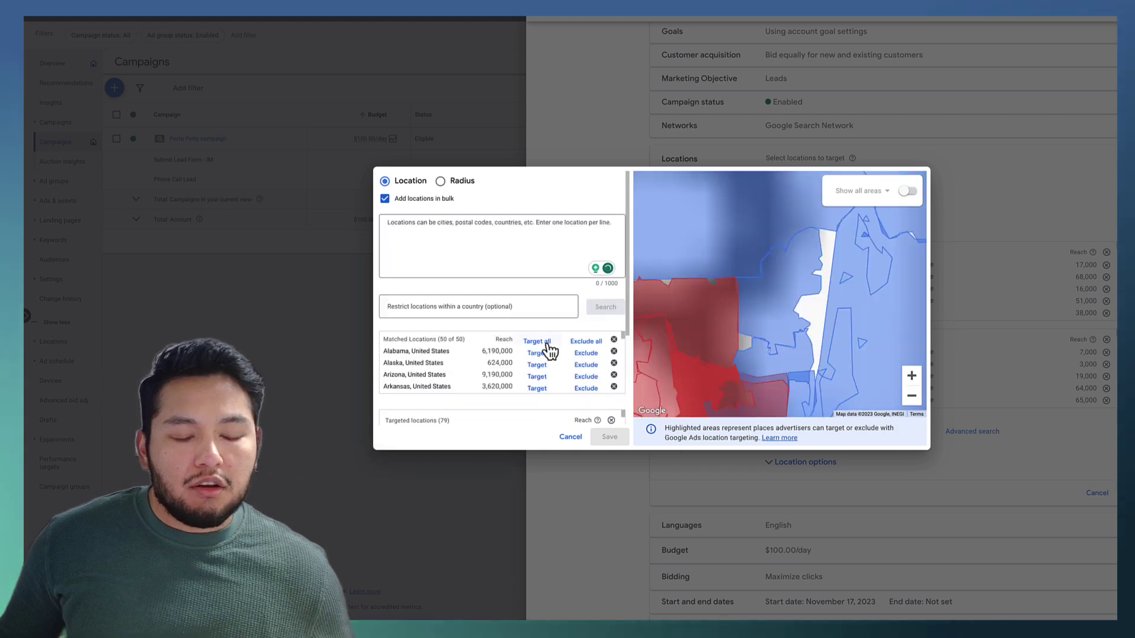
Review the matched states with their reach and their target and exclude choices, and close the advanced location search without saving.
{"action": "scroll", "coordinate": [540, 370], "scroll_direction": "down", "scroll_amount": 10}
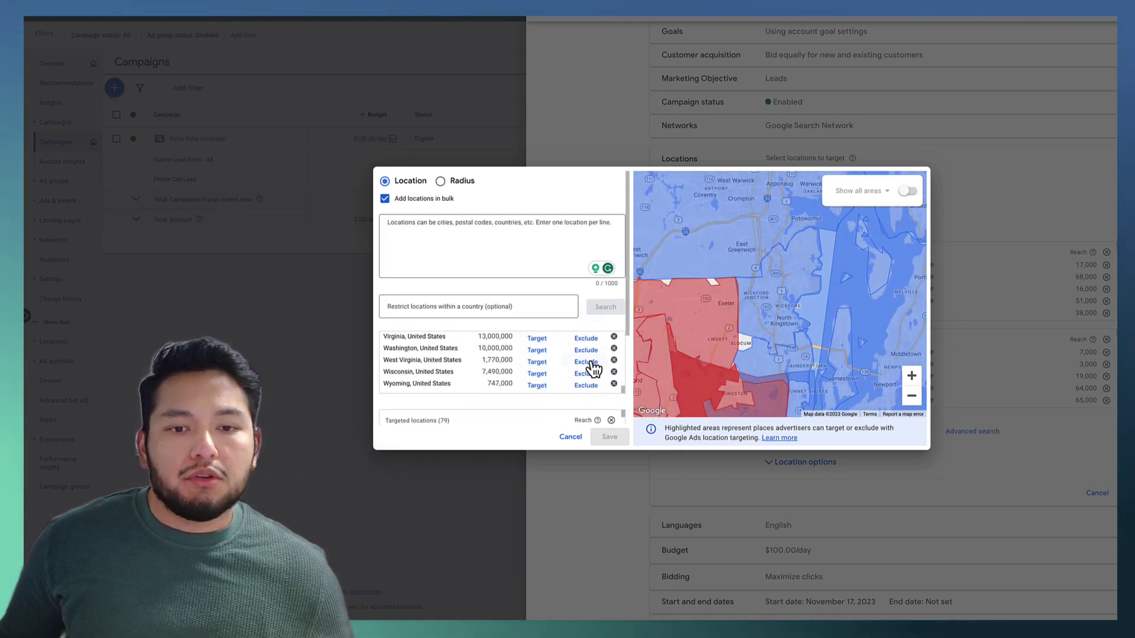
{"action": "scroll", "coordinate": [598, 364], "scroll_direction": "up", "scroll_amount": 10}
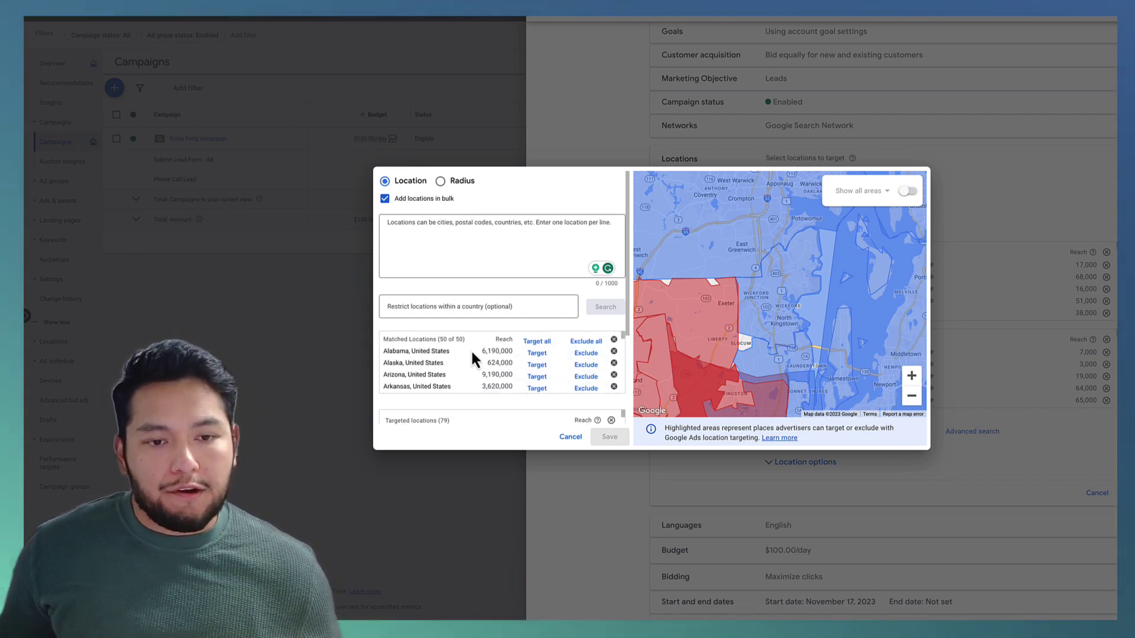
{"action": "scroll", "coordinate": [422, 360], "scroll_direction": "down", "scroll_amount": 3}
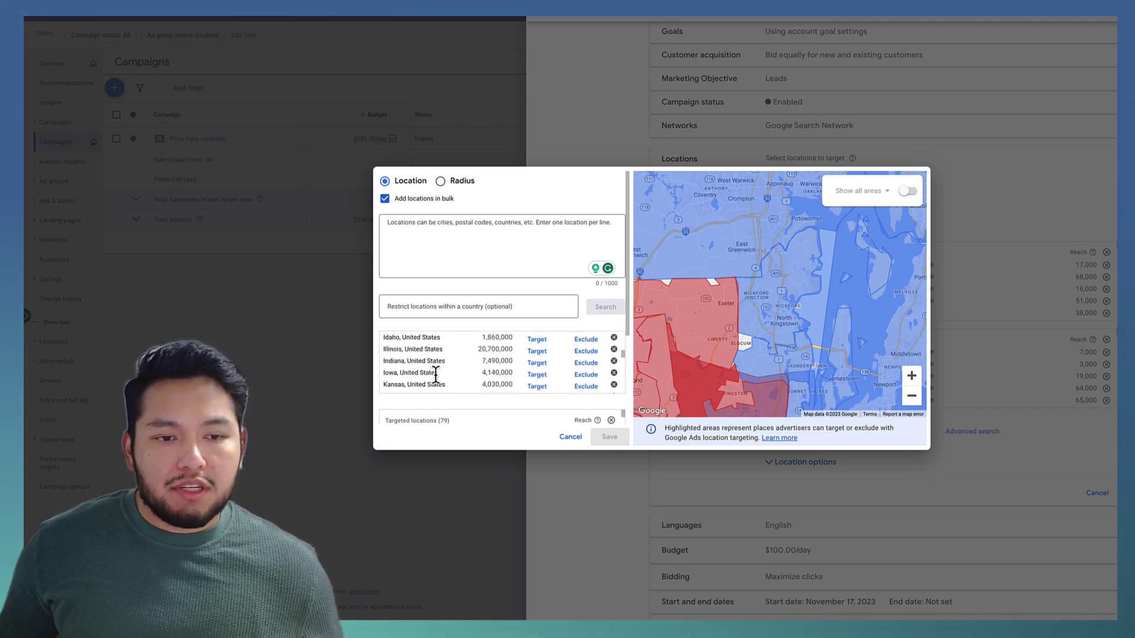
{"action": "scroll", "coordinate": [421, 360], "scroll_direction": "down", "scroll_amount": 8}
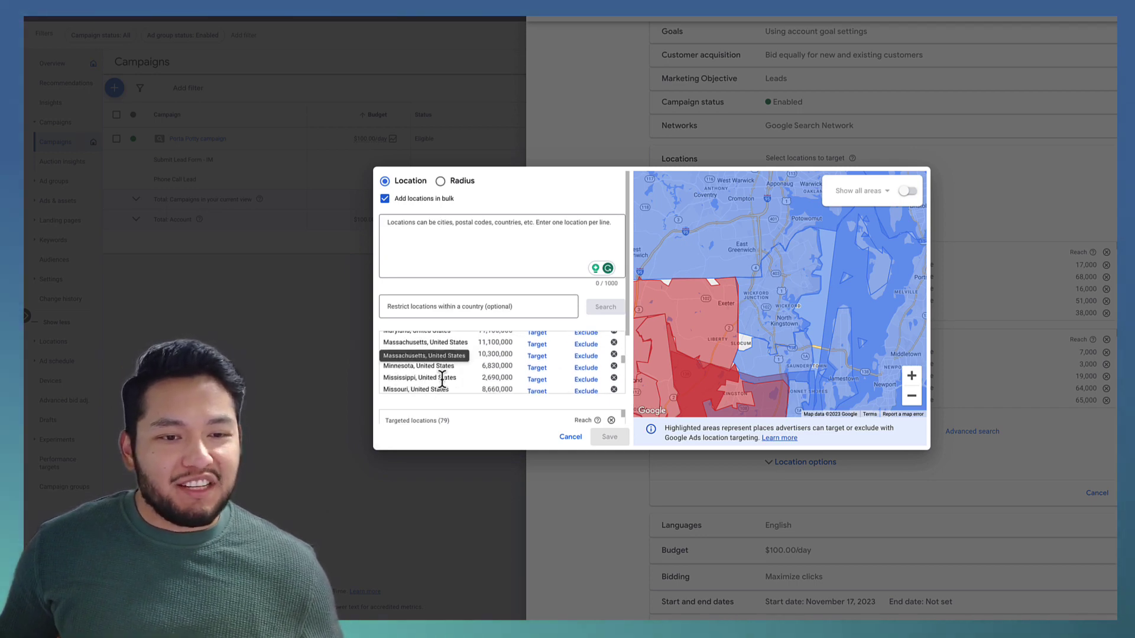
{"action": "scroll", "coordinate": [444, 382], "scroll_direction": "down", "scroll_amount": 6}
{"action": "scroll", "coordinate": [444, 377], "scroll_direction": "up", "scroll_amount": 4}
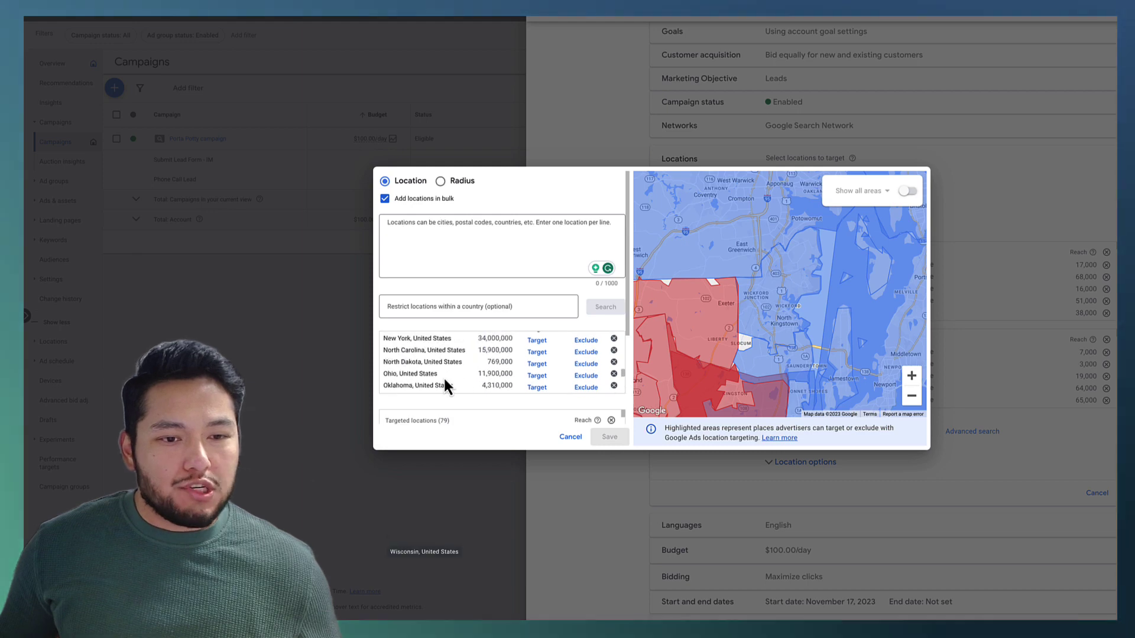
{"action": "scroll", "coordinate": [445, 381], "scroll_direction": "up", "scroll_amount": 3}
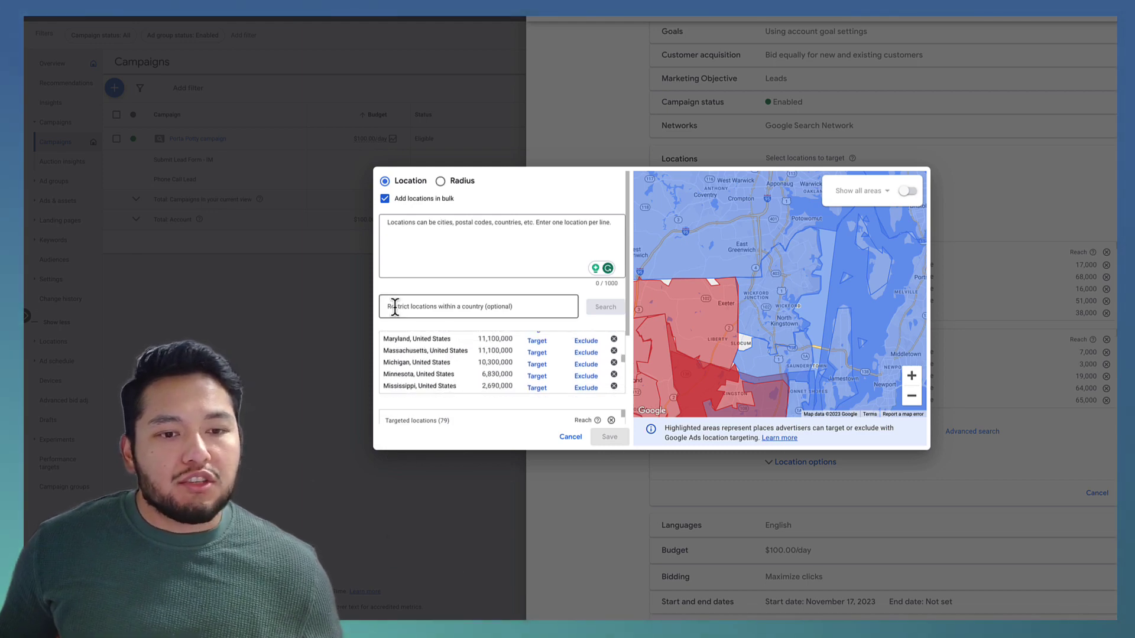
{"action": "scroll", "coordinate": [429, 361], "scroll_direction": "up", "scroll_amount": 7}
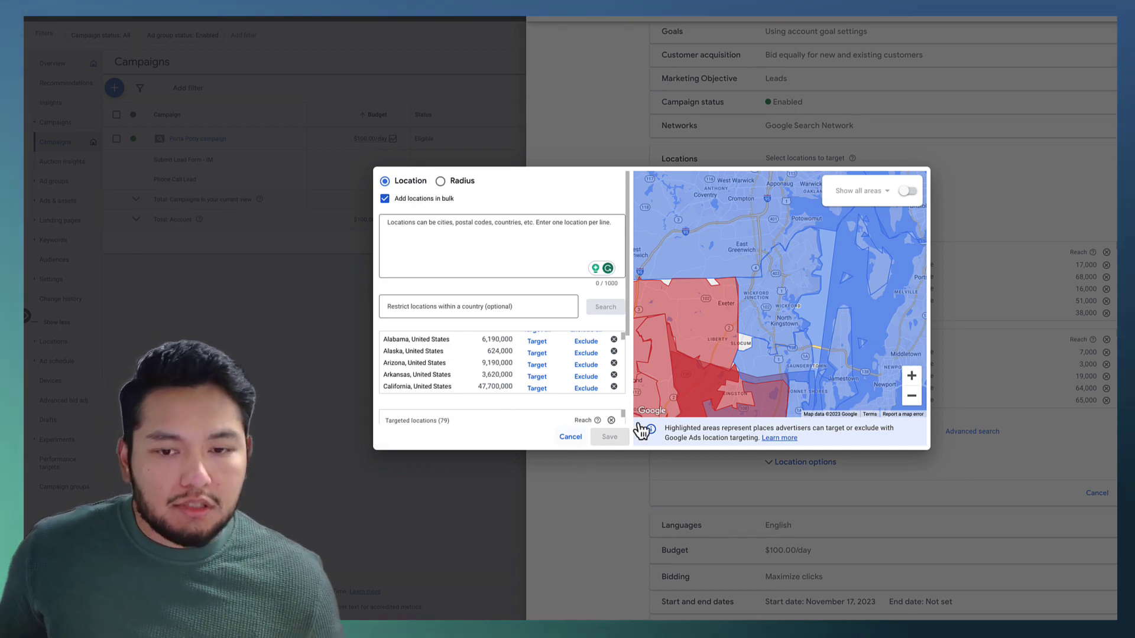
{"action": "left_click", "coordinate": [615, 436]}
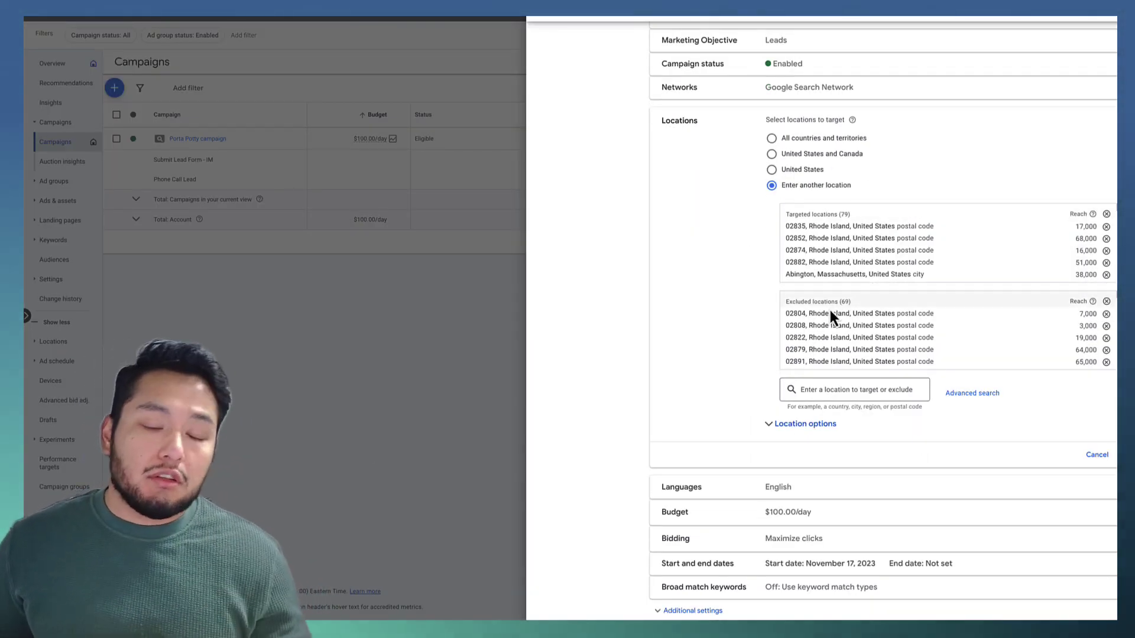
Expand the location options and examine the target setting "Presence: People in or regularly in your targeted locations".
{"action": "left_click", "coordinate": [789, 425]}
{"action": "scroll", "coordinate": [857, 366], "scroll_direction": "down", "scroll_amount": 2}
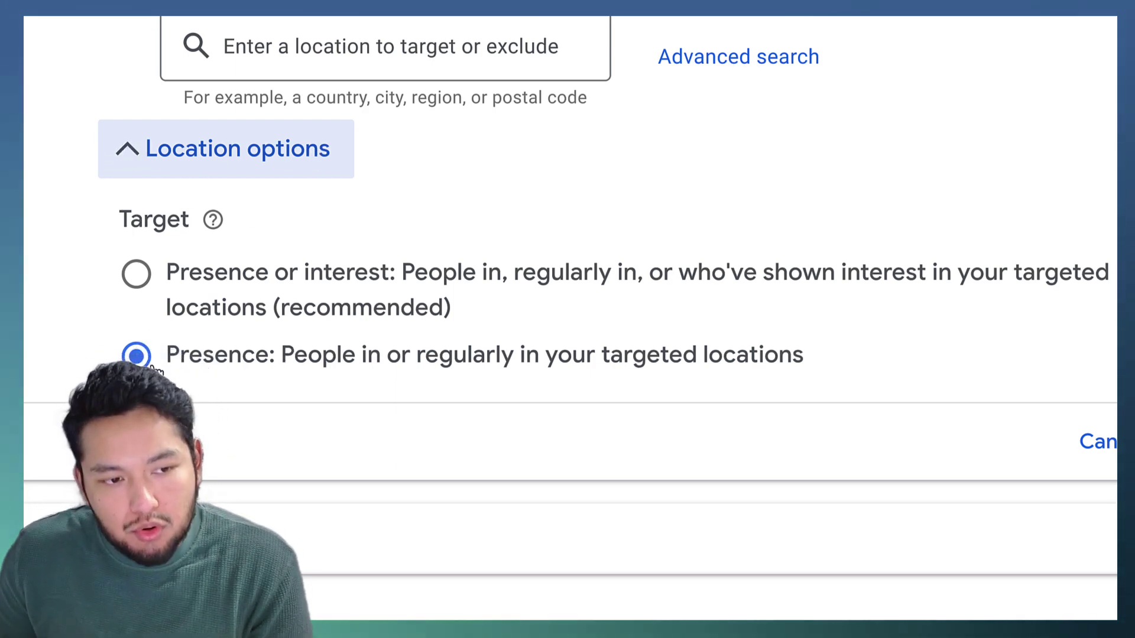
{"action": "left_click_drag", "start_coordinate": [157, 368], "coordinate": [845, 377]}
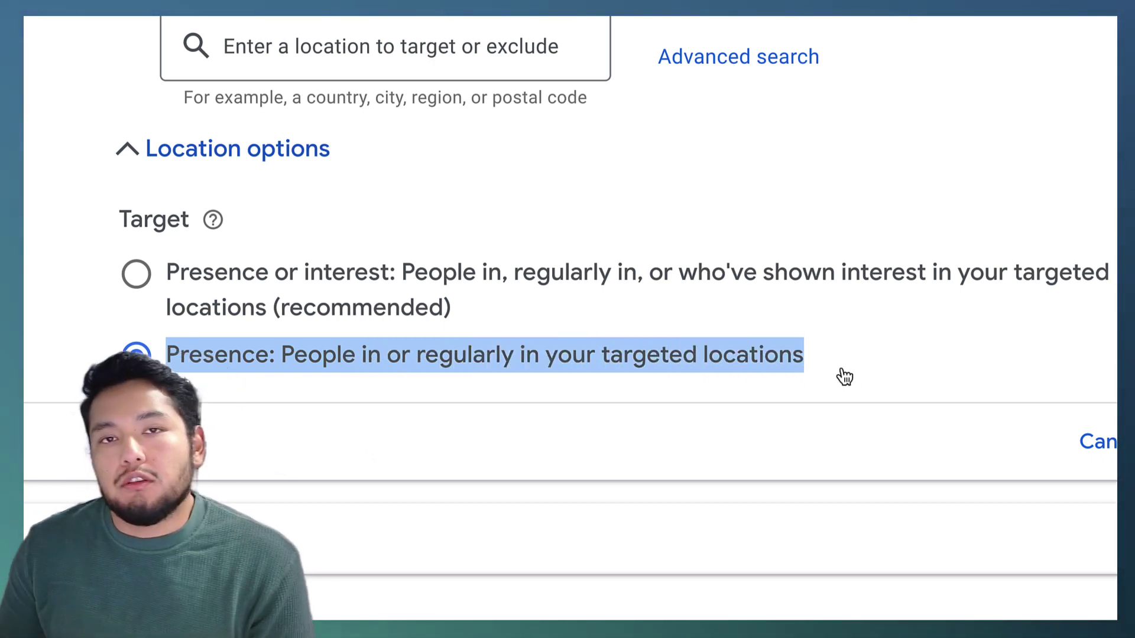
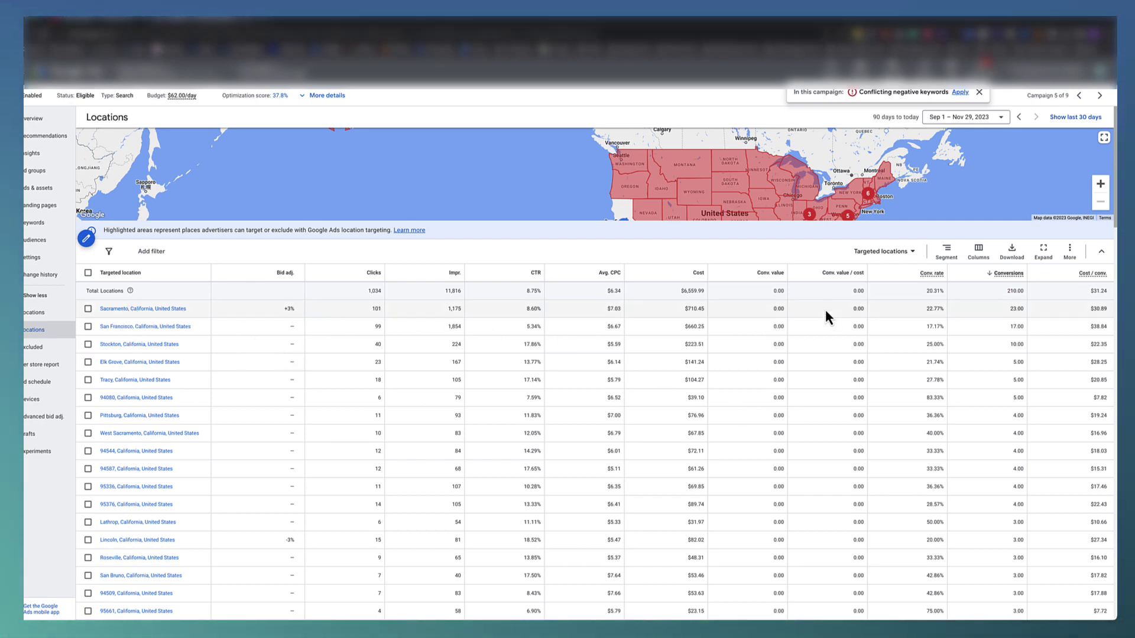
Examine Sacramento's conversion rate, conversions and cost per conversion in the targeted locations report.
{"action": "double_click", "coordinate": [940, 308]}
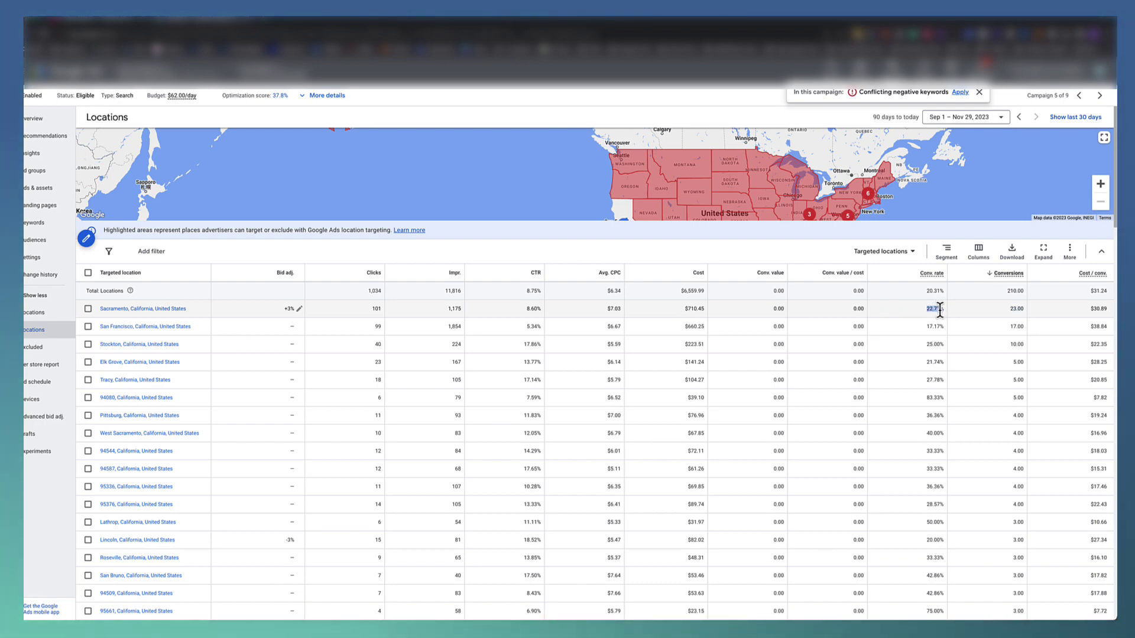
{"action": "double_click", "coordinate": [1017, 308]}
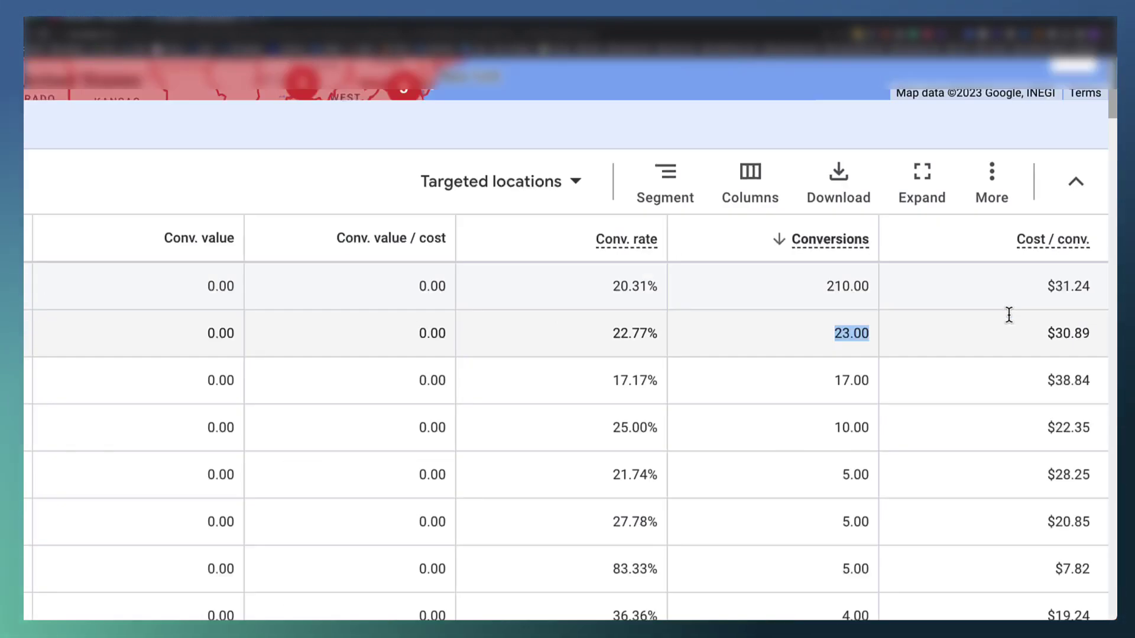
{"action": "left_click_drag", "start_coordinate": [1088, 337], "coordinate": [1029, 343]}
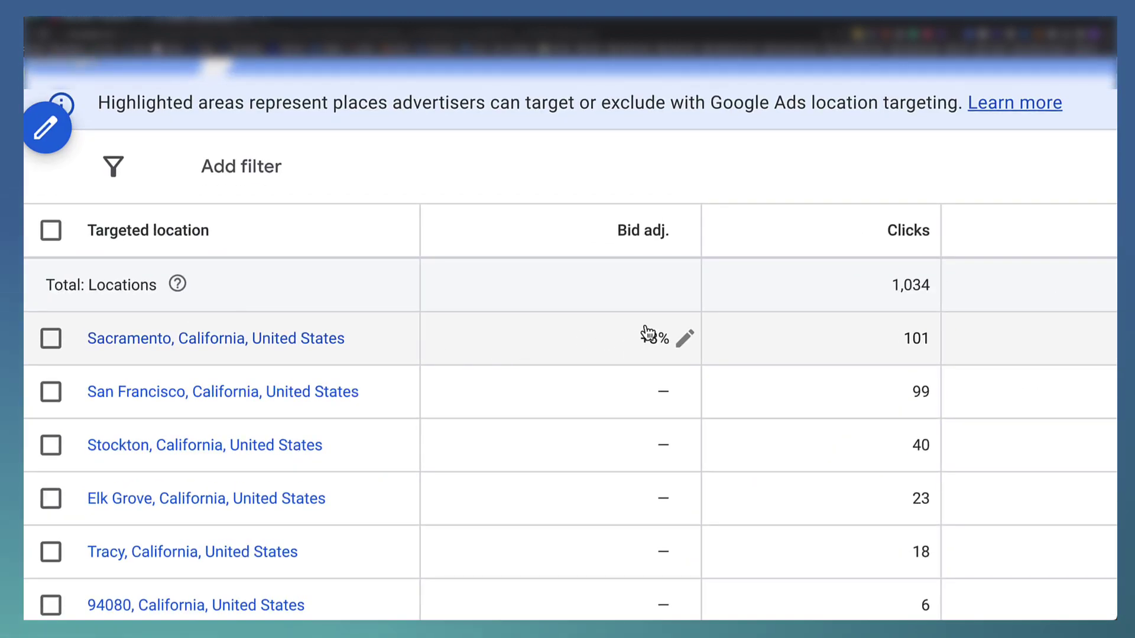
Set Sacramento's bid adjustment to an increase of 5% and save it.
{"action": "left_click", "coordinate": [681, 340]}
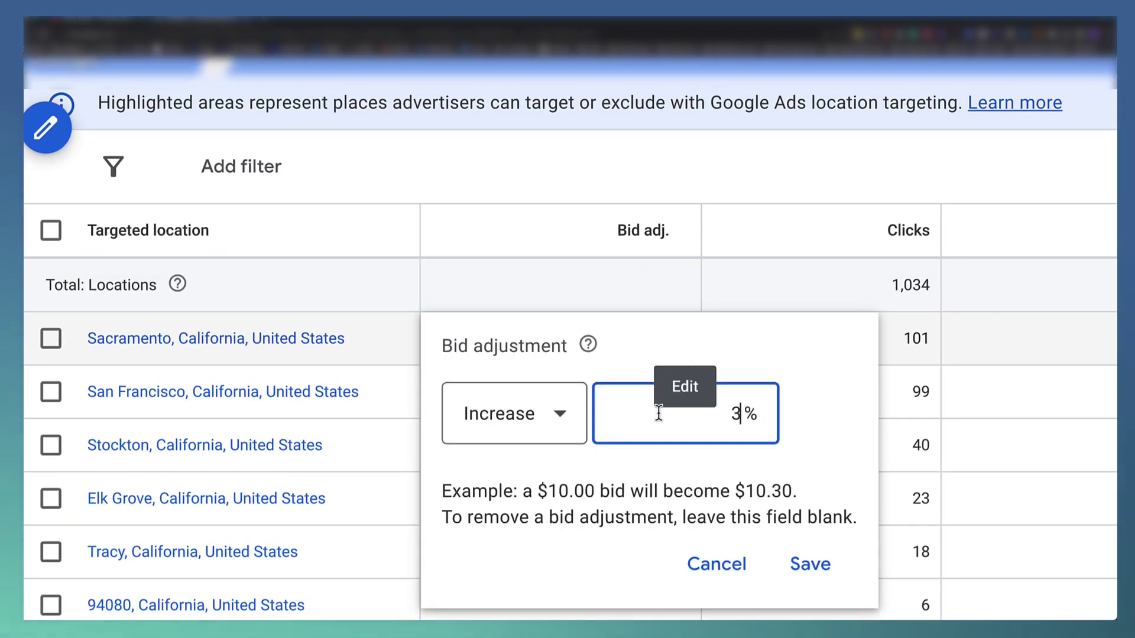
{"action": "type", "text": "5"}
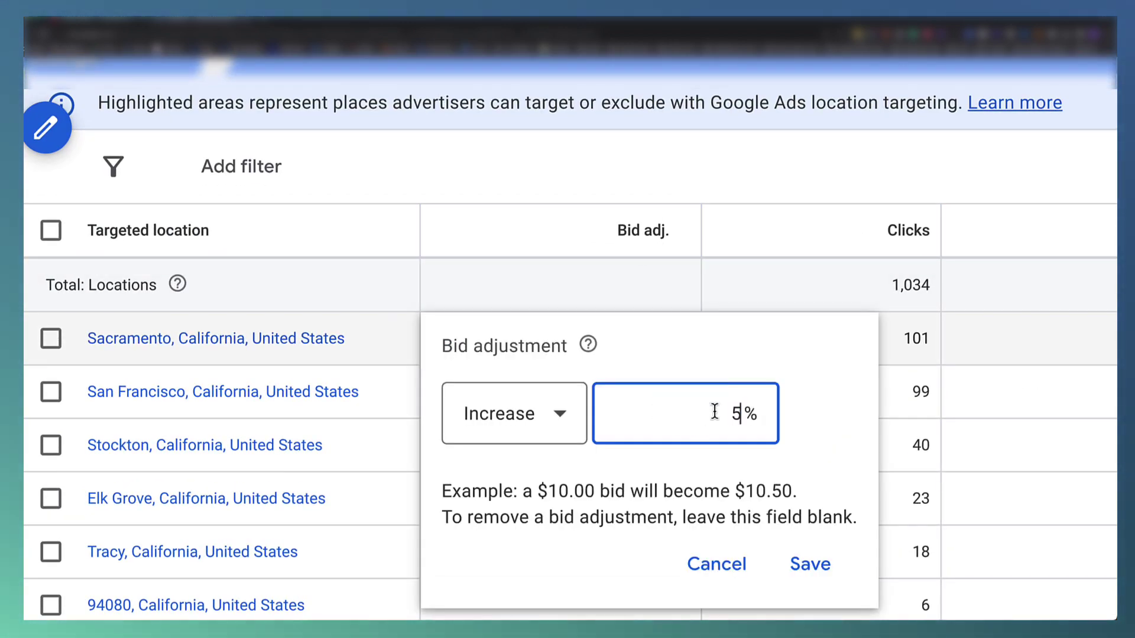
{"action": "left_click", "coordinate": [800, 570]}
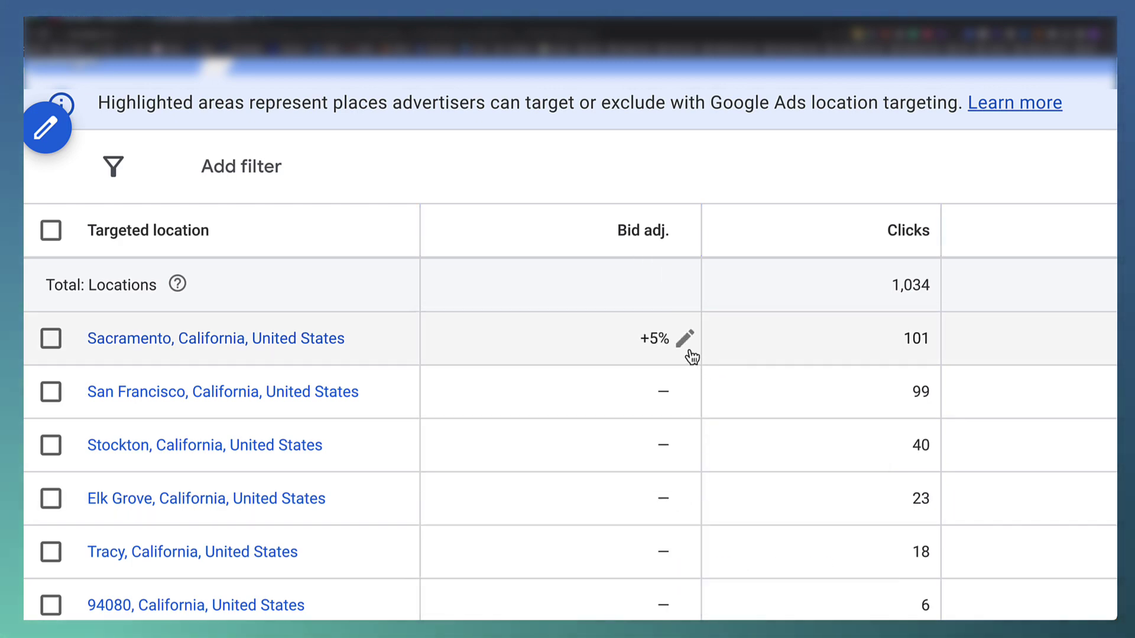
Reopen Sacramento's bid adjustment, read the example of how it affects a $10.00 bid, and close it without changes.
{"action": "left_click", "coordinate": [684, 339]}
{"action": "left_click_drag", "start_coordinate": [439, 491], "coordinate": [741, 510]}
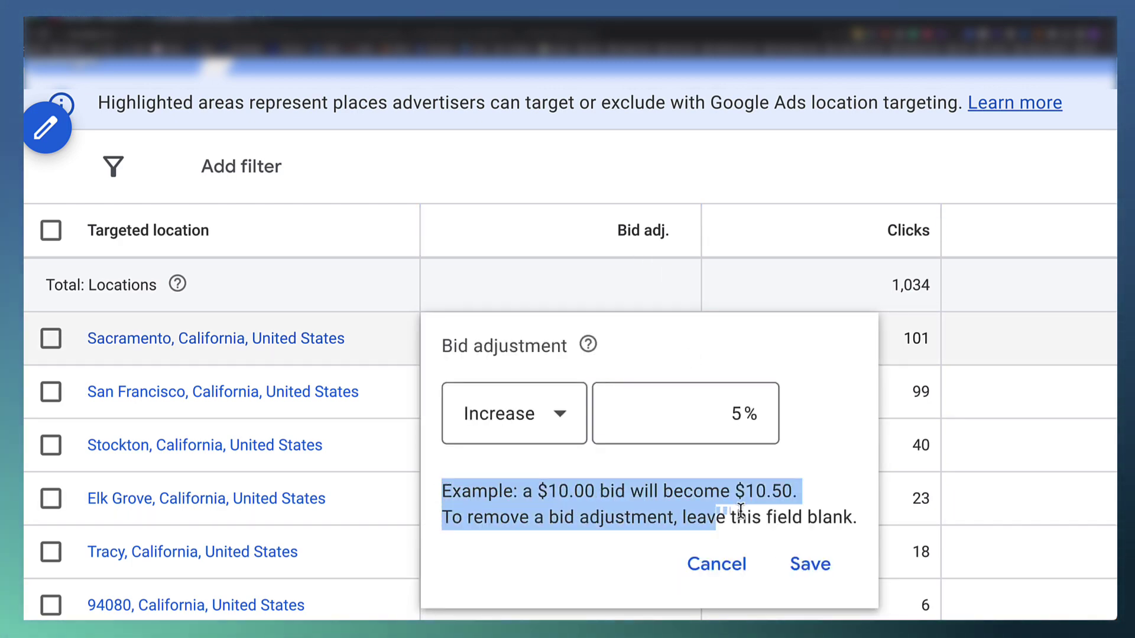
{"action": "left_click_drag", "start_coordinate": [860, 517], "coordinate": [860, 517]}
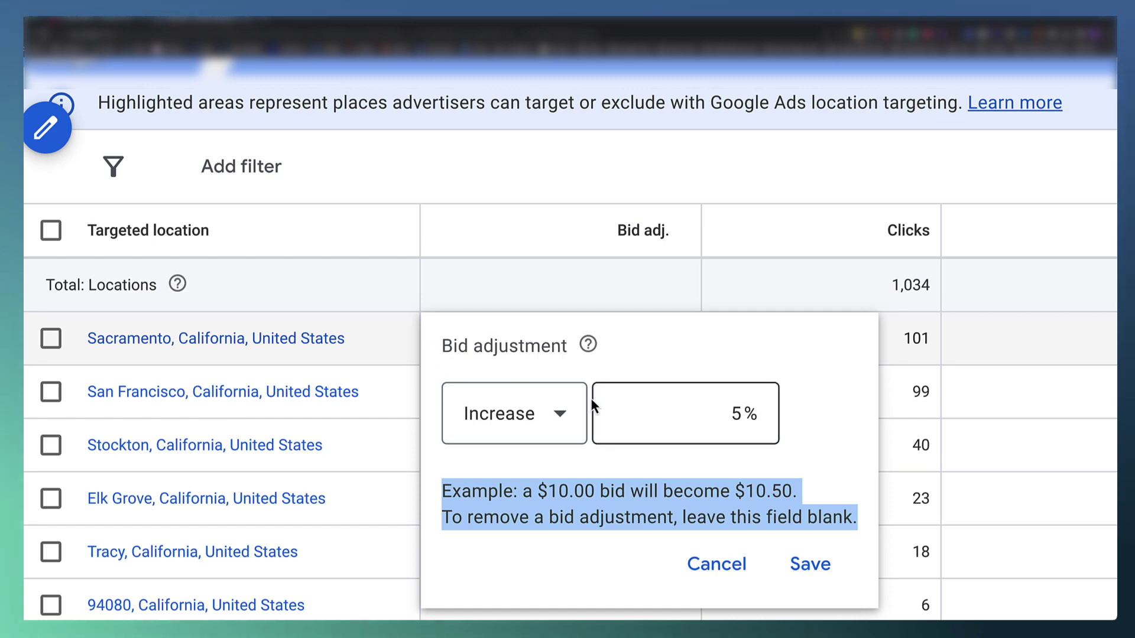
{"action": "left_click", "coordinate": [593, 501]}
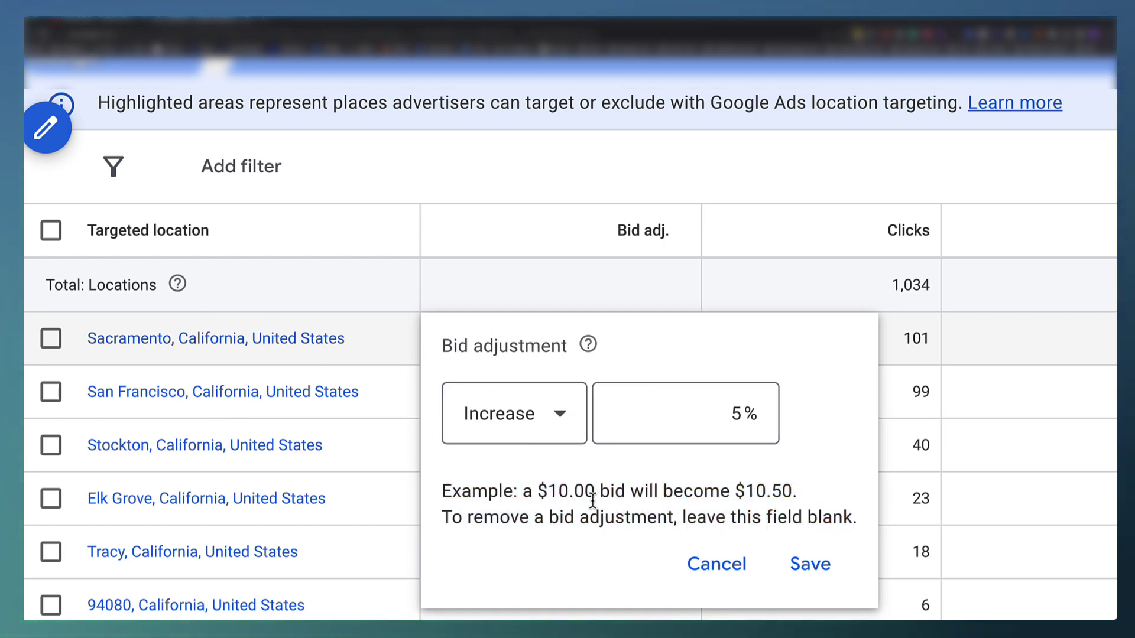
{"action": "left_click_drag", "start_coordinate": [547, 494], "coordinate": [626, 496]}
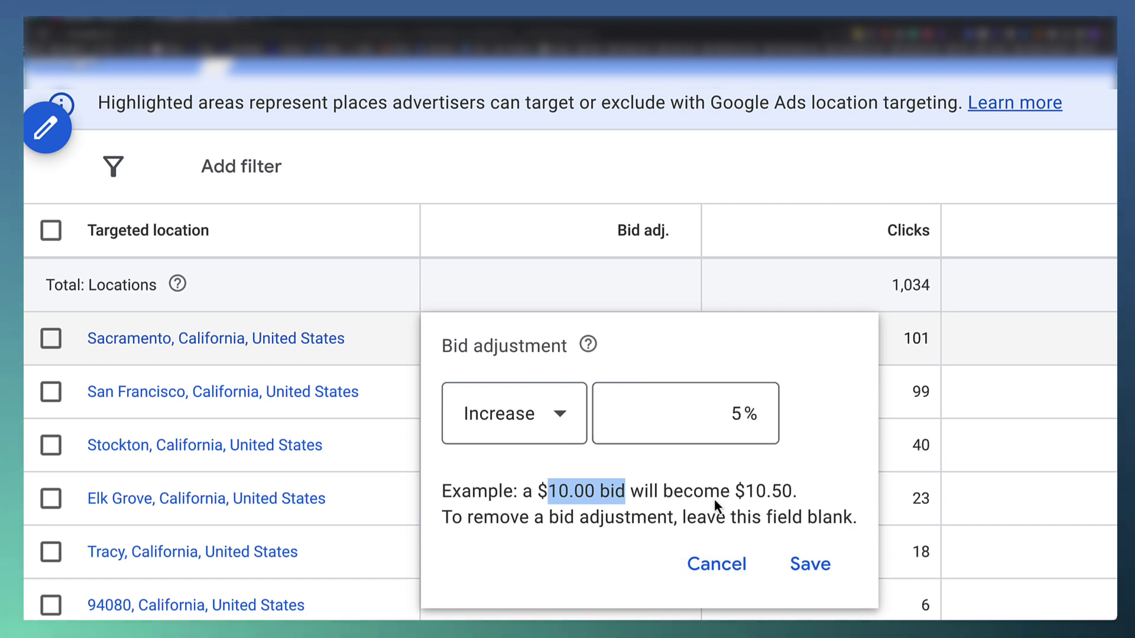
{"action": "left_click_drag", "start_coordinate": [815, 509], "coordinate": [851, 519]}
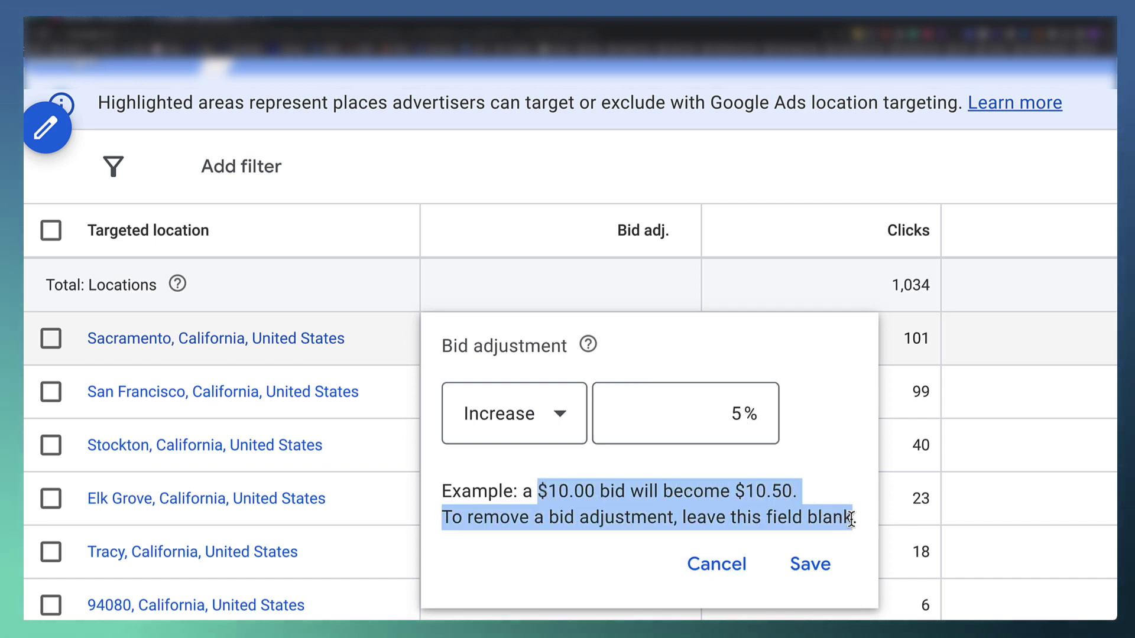
{"action": "left_click", "coordinate": [847, 521]}
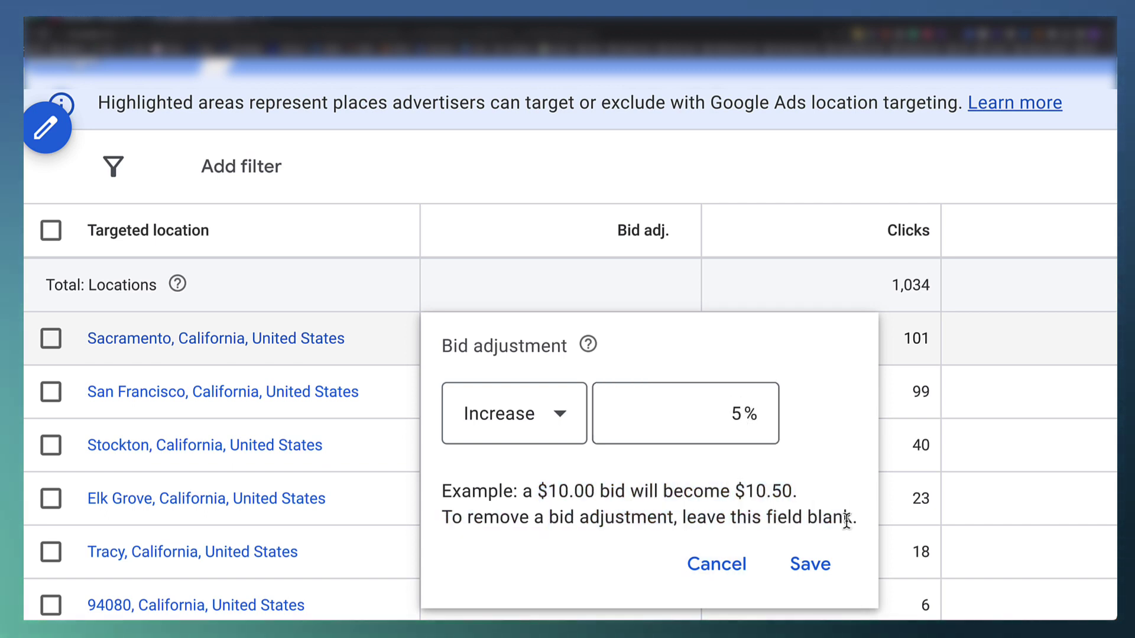
{"action": "left_click", "coordinate": [736, 569]}
{"action": "scroll", "coordinate": [621, 353], "scroll_direction": "right", "scroll_amount": 15}
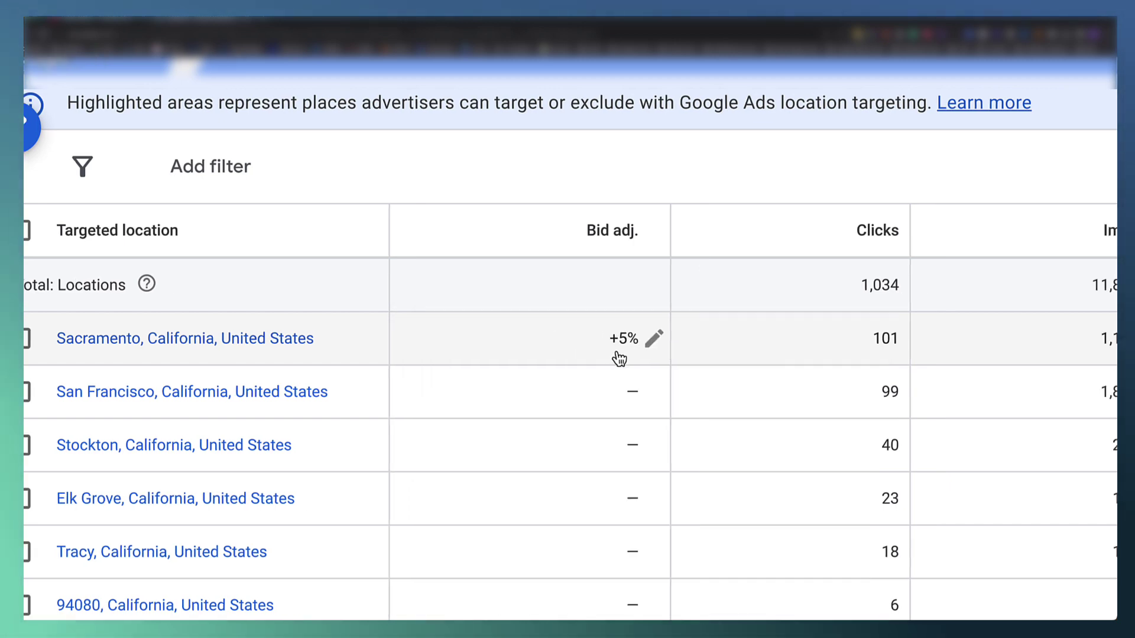
Compare Sacramento's conversion rate, conversions and cost per conversion with those of the other targeted locations.
{"action": "scroll", "coordinate": [652, 381], "scroll_direction": "right", "scroll_amount": 15}
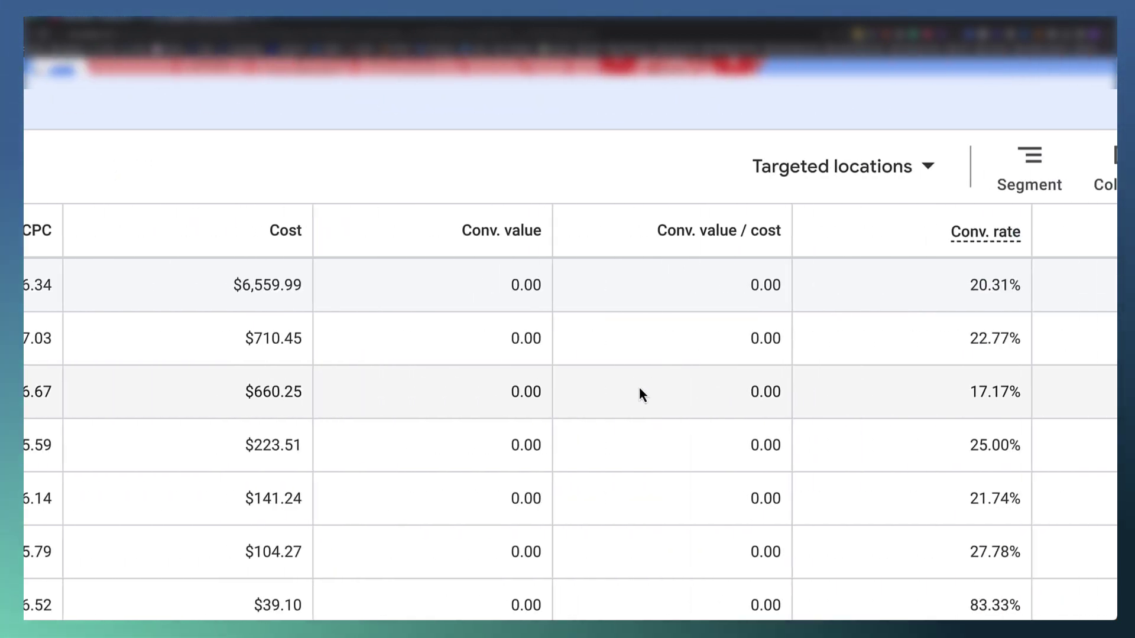
{"action": "left_click_drag", "start_coordinate": [863, 336], "coordinate": [1069, 340]}
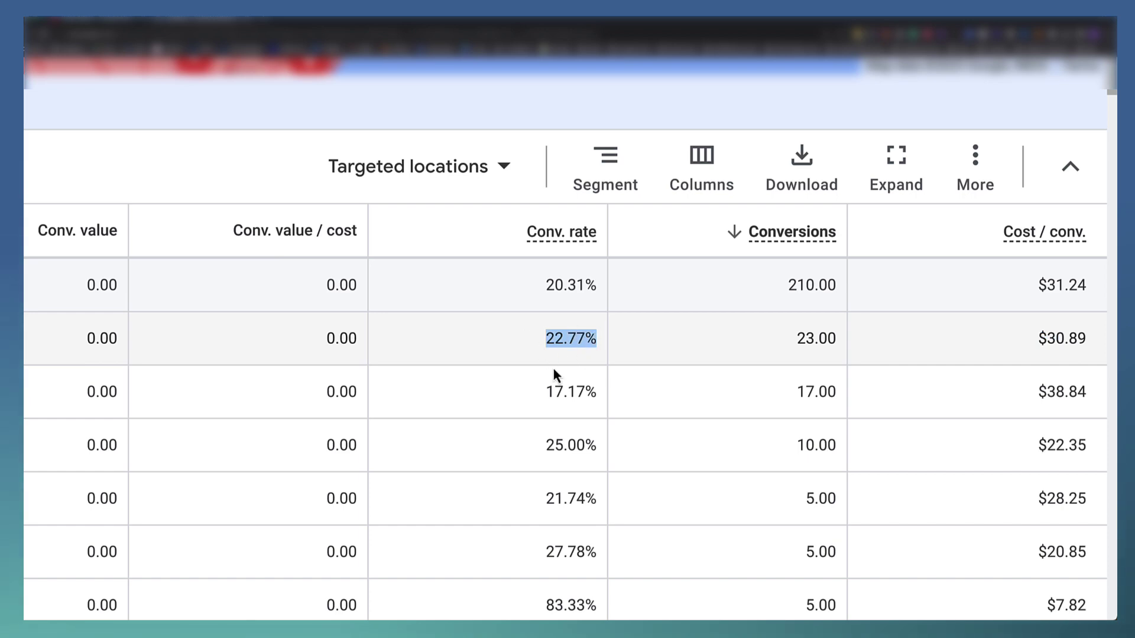
{"action": "scroll", "coordinate": [553, 369], "scroll_direction": "left", "scroll_amount": 15}
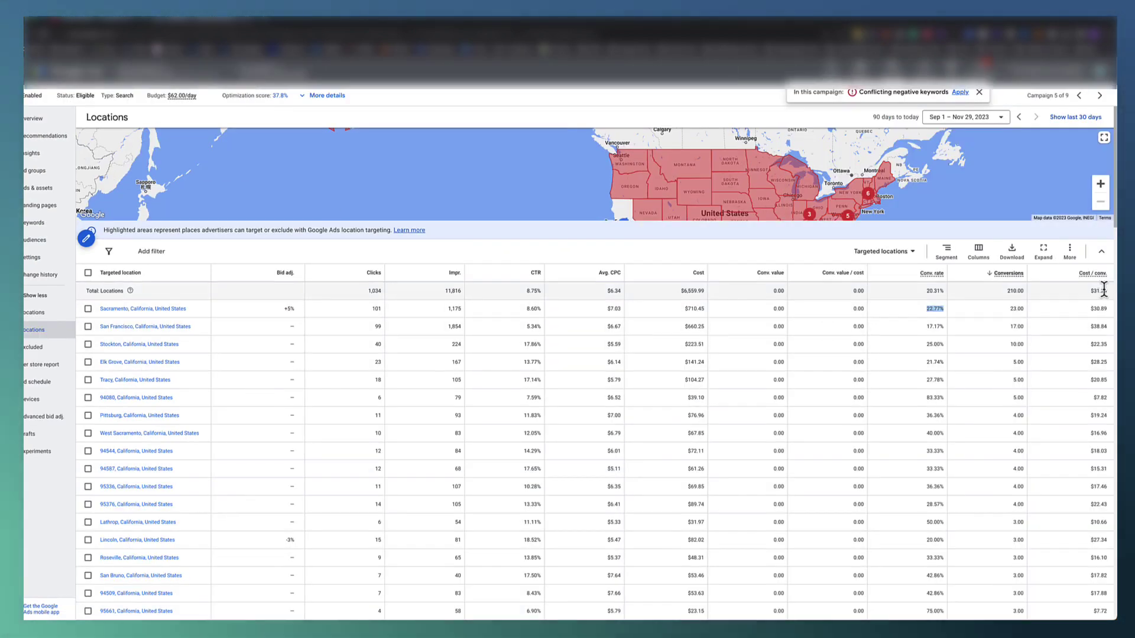
Sort the targeted locations by cost per conversion, highest first, and examine the costliest location's conversion rate, cost and clicks against the totals.
{"action": "left_click", "coordinate": [1093, 273]}
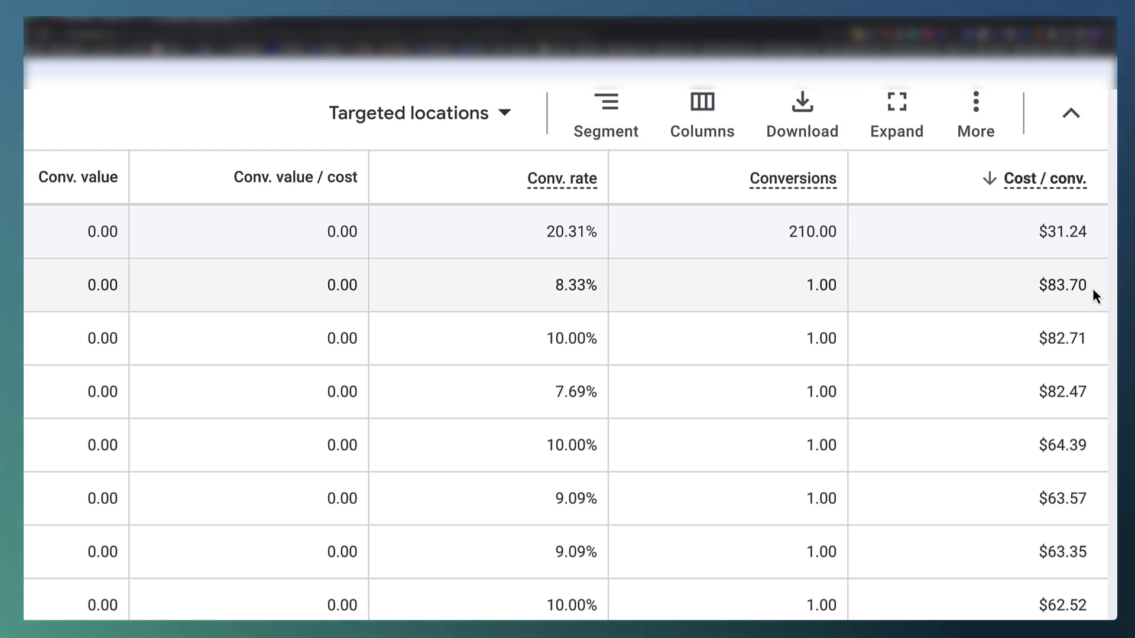
{"action": "left_click_drag", "start_coordinate": [1093, 290], "coordinate": [1021, 286]}
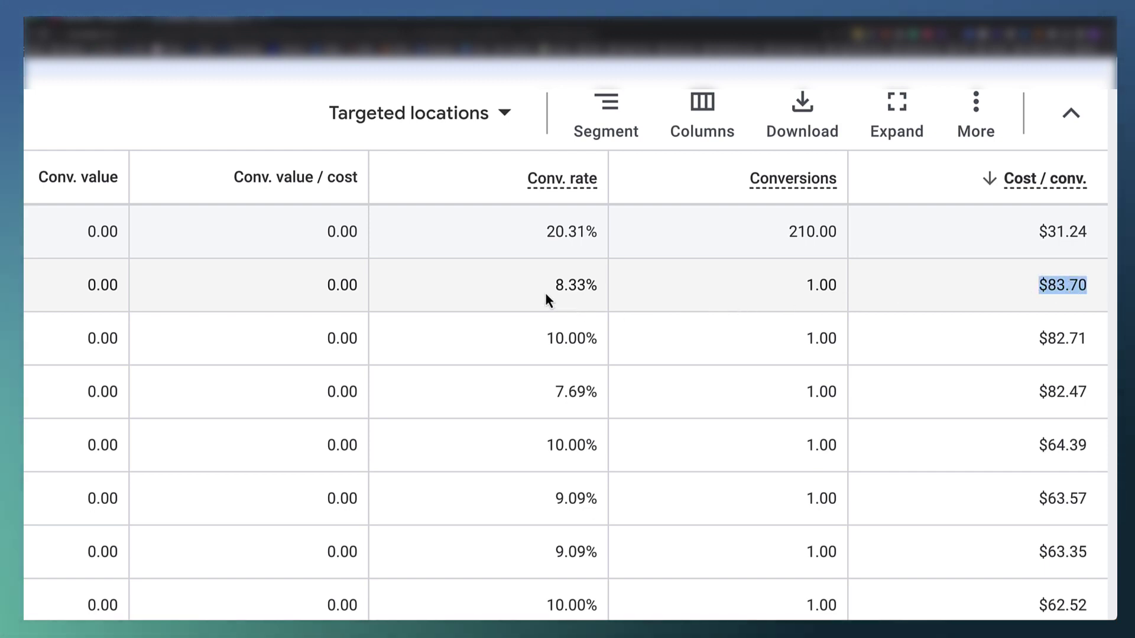
{"action": "left_click_drag", "start_coordinate": [546, 294], "coordinate": [632, 293]}
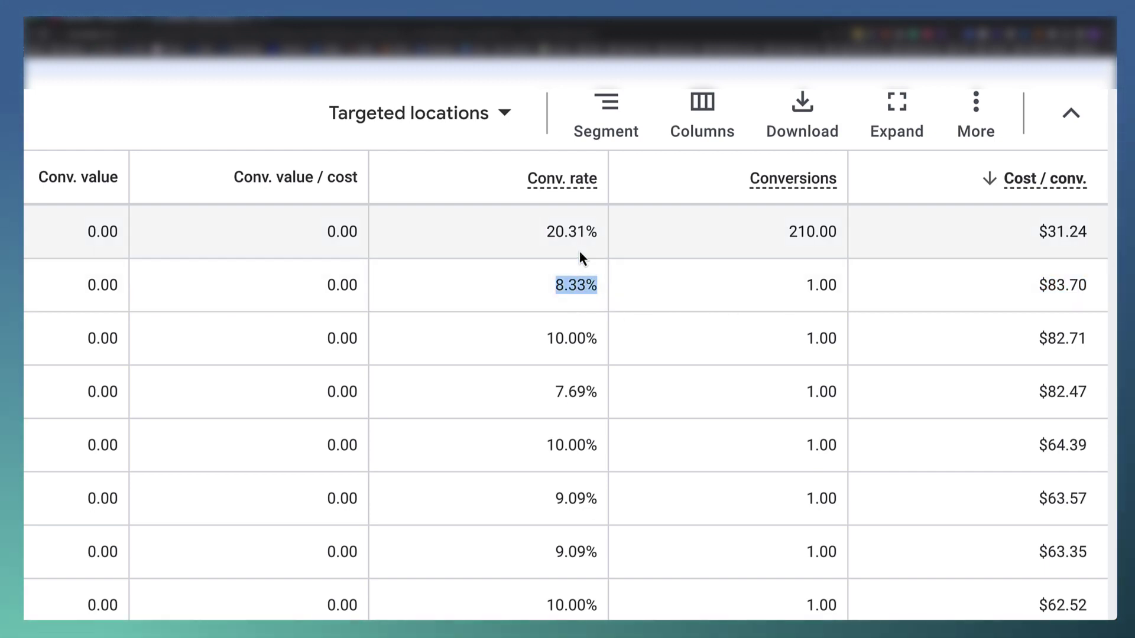
{"action": "left_click_drag", "start_coordinate": [543, 232], "coordinate": [574, 233]}
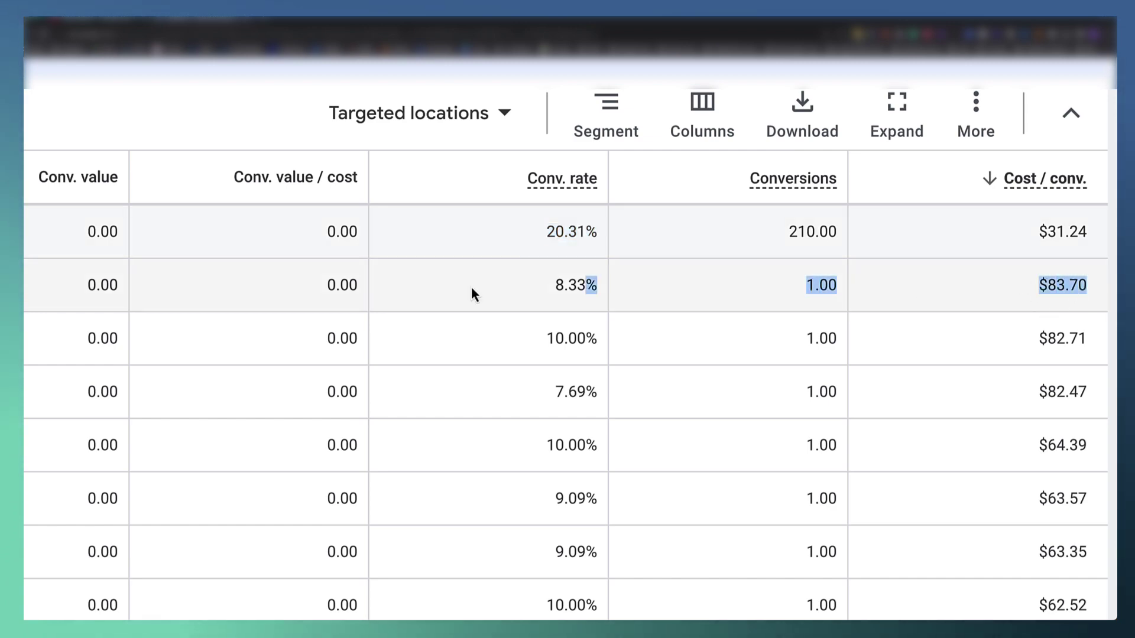
{"action": "scroll", "coordinate": [195, 301], "scroll_direction": "left", "scroll_amount": 10}
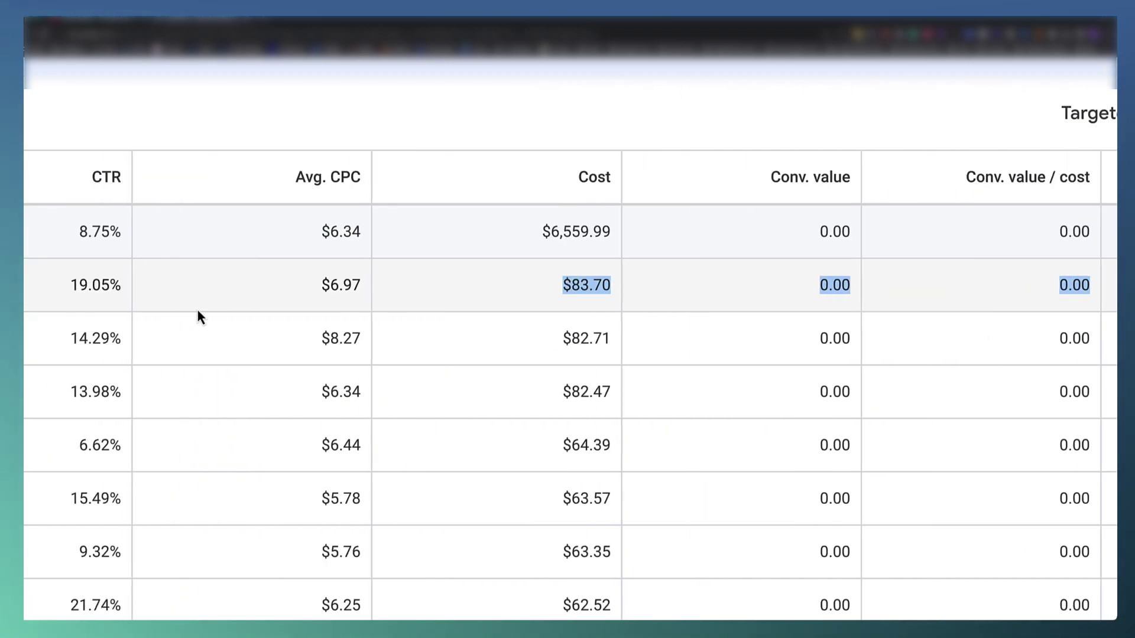
{"action": "scroll", "coordinate": [197, 310], "scroll_direction": "left", "scroll_amount": 8}
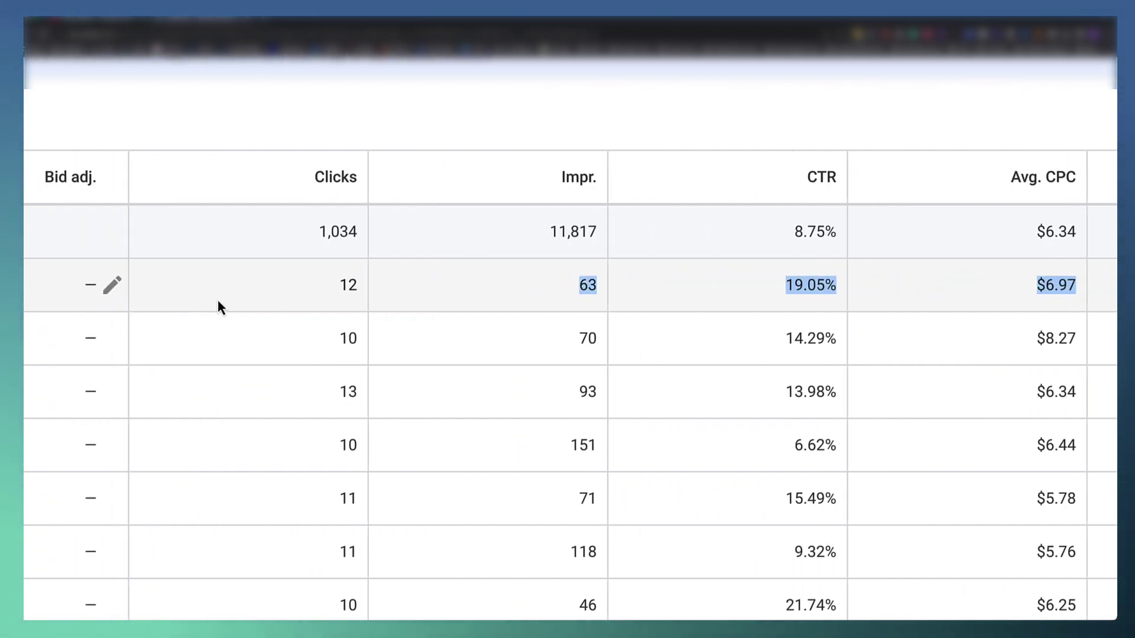
{"action": "left_click_drag", "start_coordinate": [331, 292], "coordinate": [367, 295]}
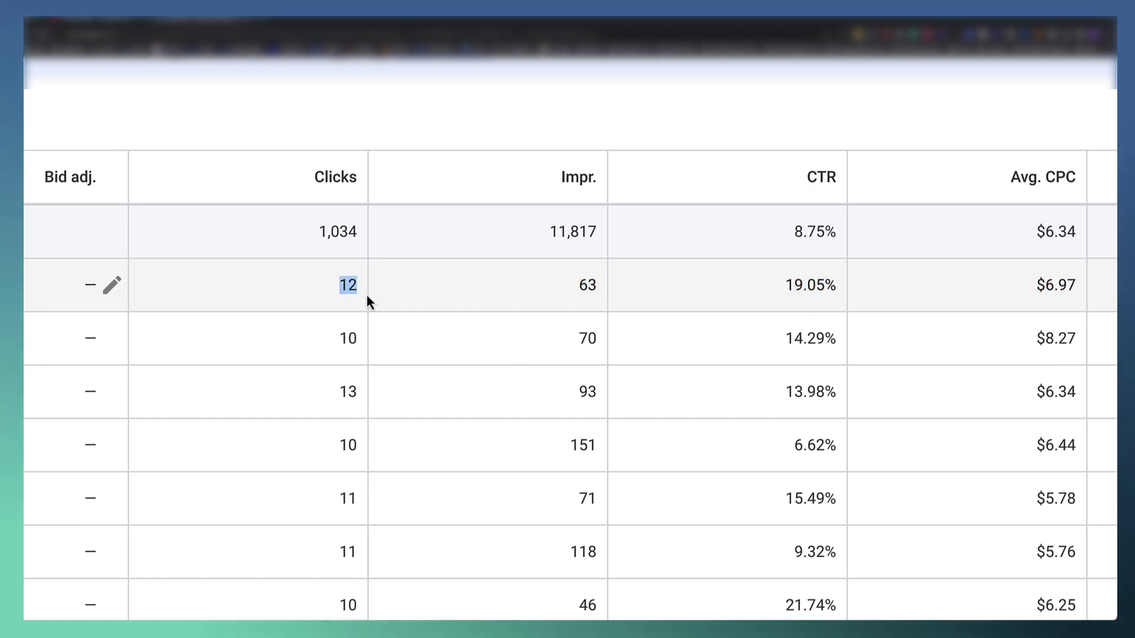
{"action": "left_click", "coordinate": [348, 287]}
{"action": "scroll", "coordinate": [373, 345], "scroll_direction": "left", "scroll_amount": 6}
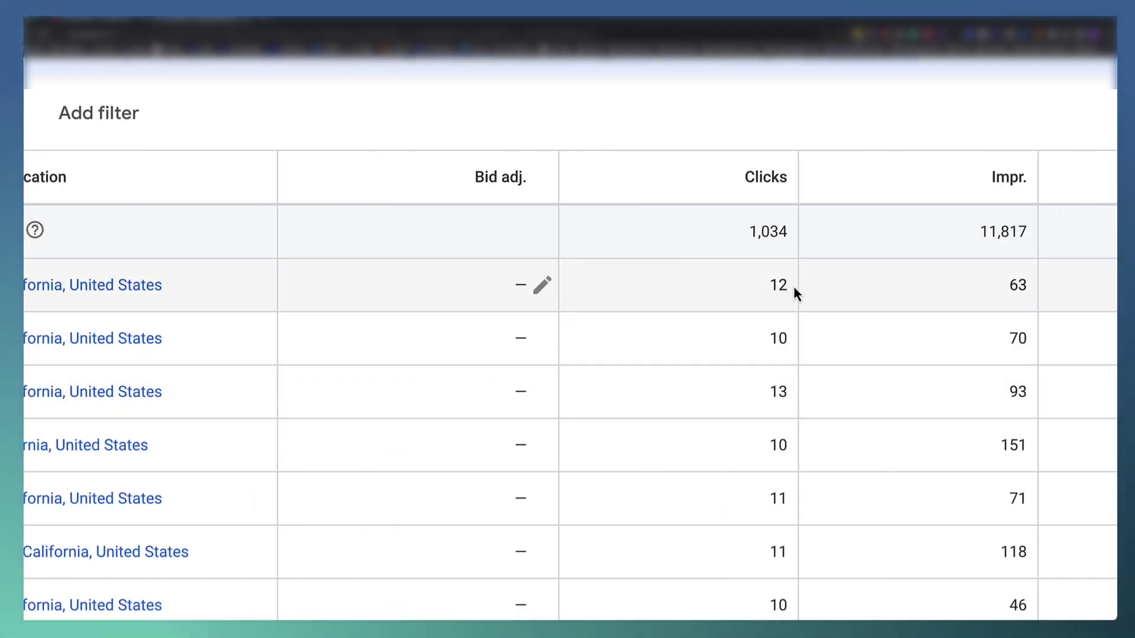
{"action": "left_click_drag", "start_coordinate": [793, 291], "coordinate": [710, 304]}
{"action": "scroll", "coordinate": [709, 304], "scroll_direction": "left", "scroll_amount": 3}
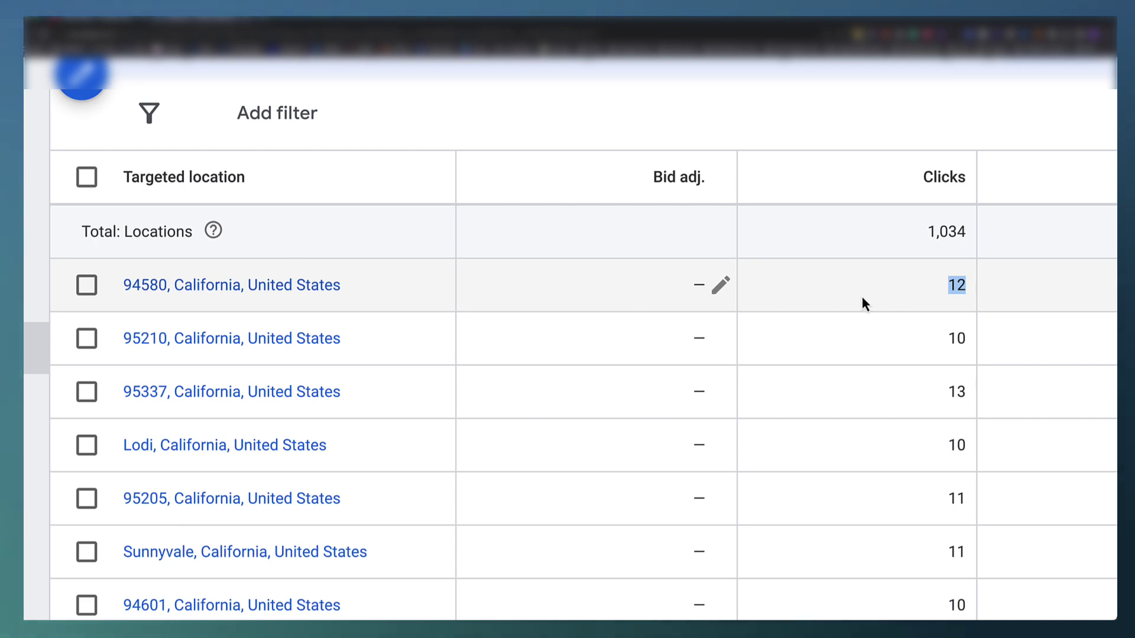
Set the bid adjustment for 94580, California to a decrease of 2% and save it.
{"action": "left_click", "coordinate": [720, 286]}
{"action": "left_click", "coordinate": [574, 371]}
{"action": "left_click", "coordinate": [539, 443]}
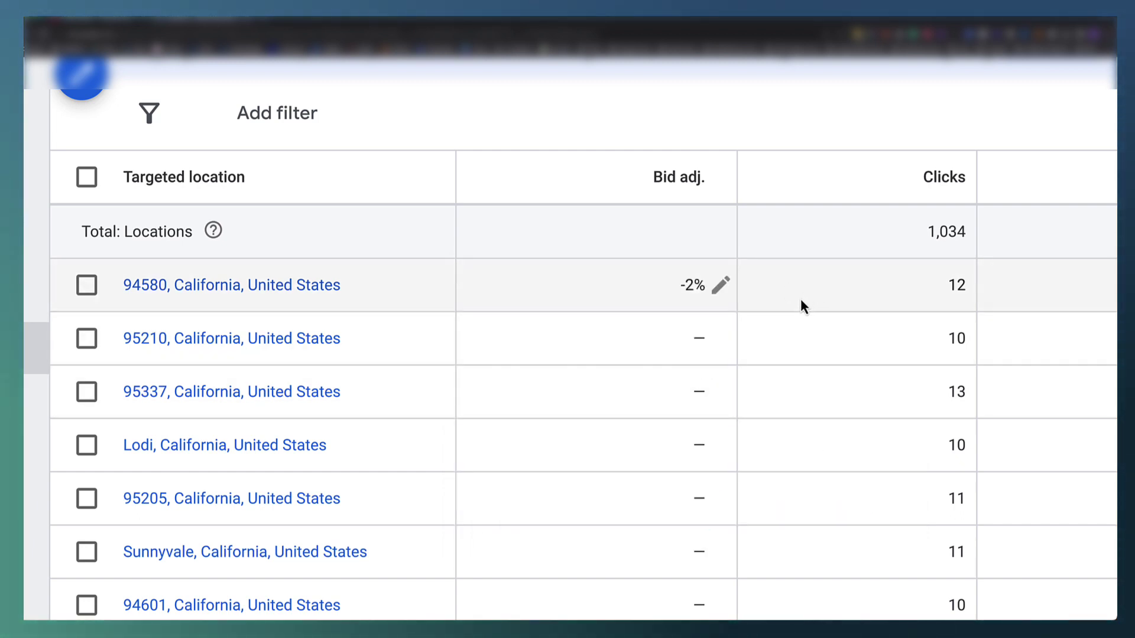
{"action": "scroll", "coordinate": [800, 299], "scroll_direction": "right", "scroll_amount": 3}
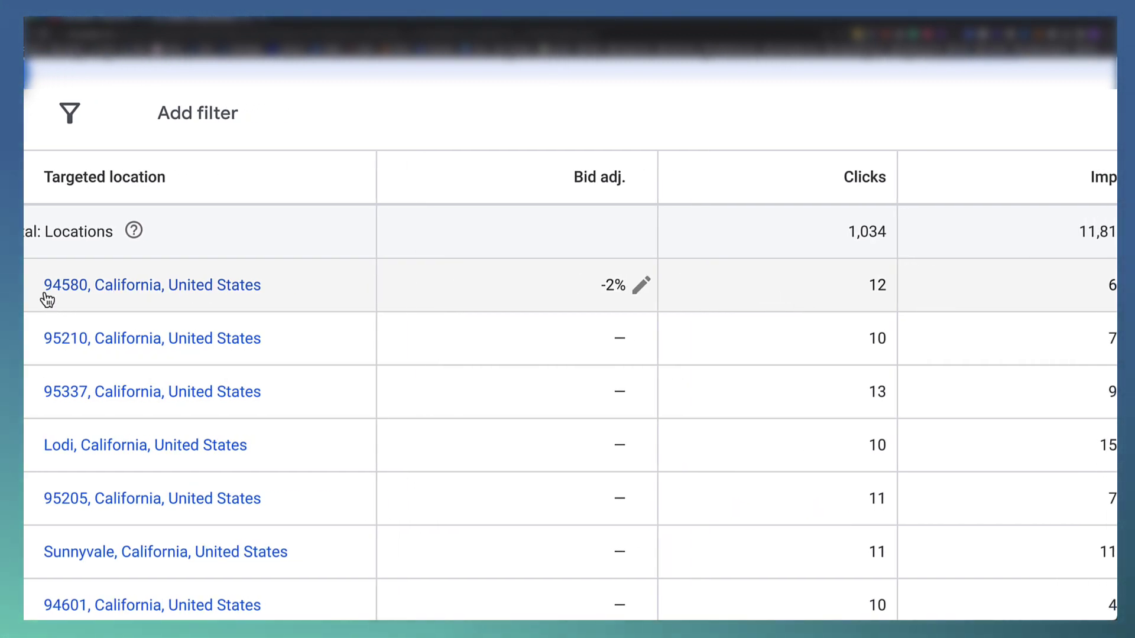
{"action": "scroll", "coordinate": [641, 299], "scroll_direction": "right", "scroll_amount": 5}
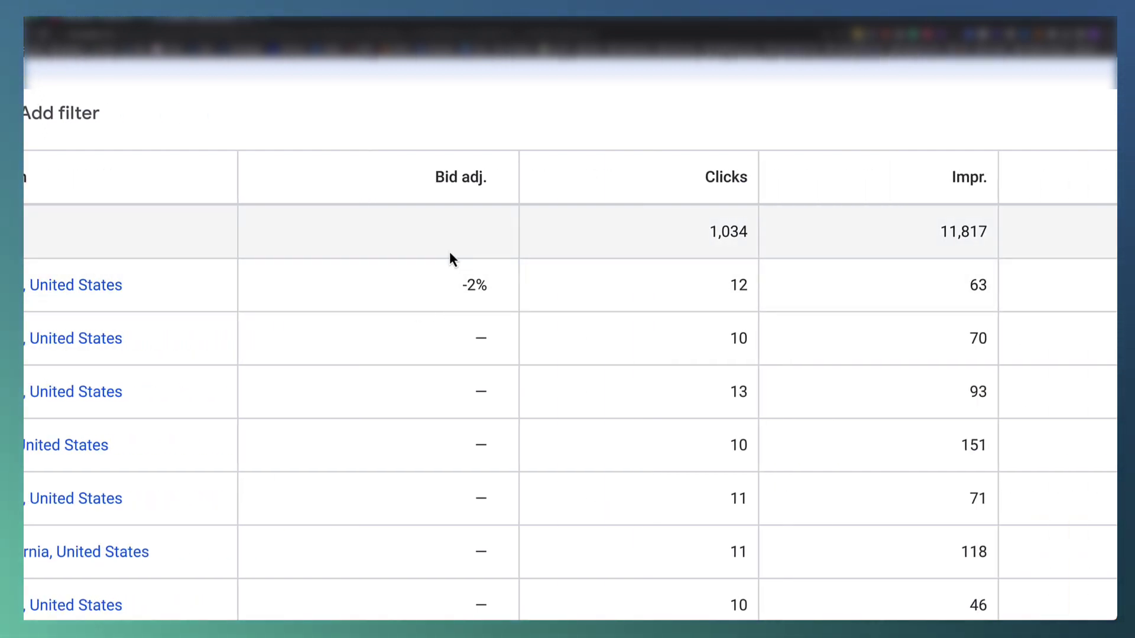
{"action": "scroll", "coordinate": [341, 274], "scroll_direction": "left", "scroll_amount": 8}
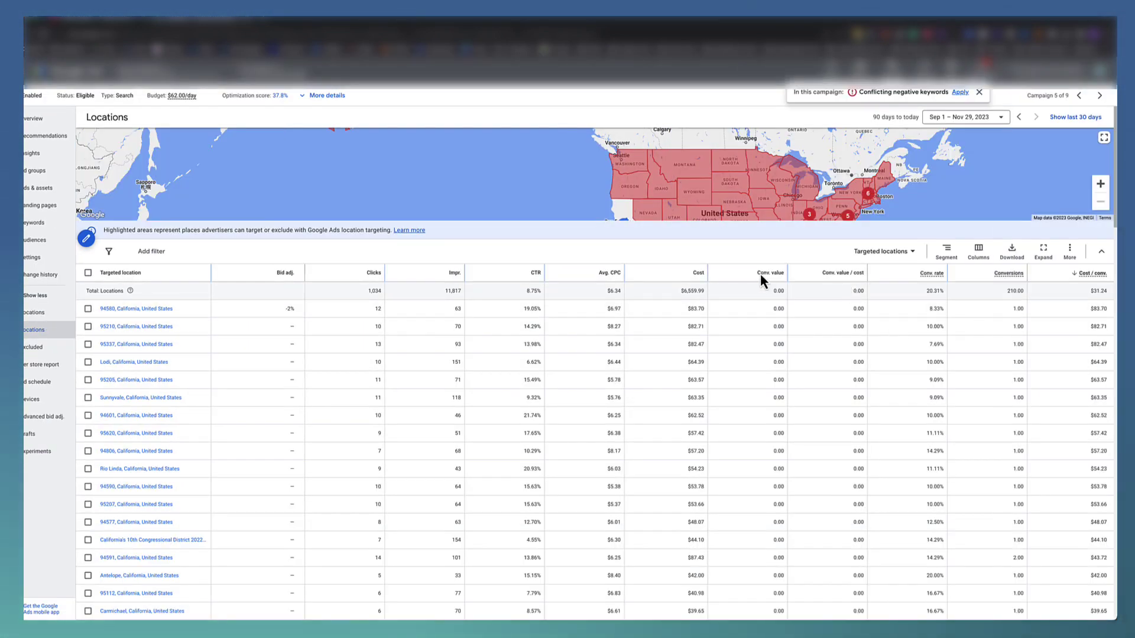
Sort the targeted locations by cost, highest first, and examine the cost, conversion rate, conversions and clicks of 95210, California.
{"action": "mouse_move", "coordinate": [699, 277]}
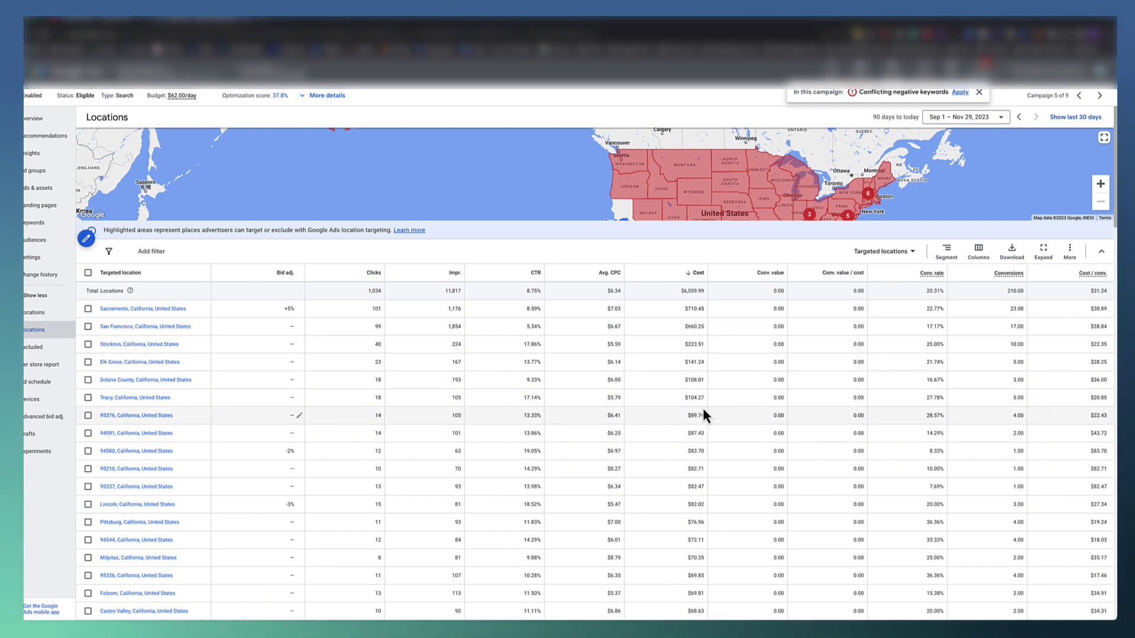
{"action": "left_click_drag", "start_coordinate": [706, 398], "coordinate": [1056, 406]}
{"action": "left_click", "coordinate": [970, 403]}
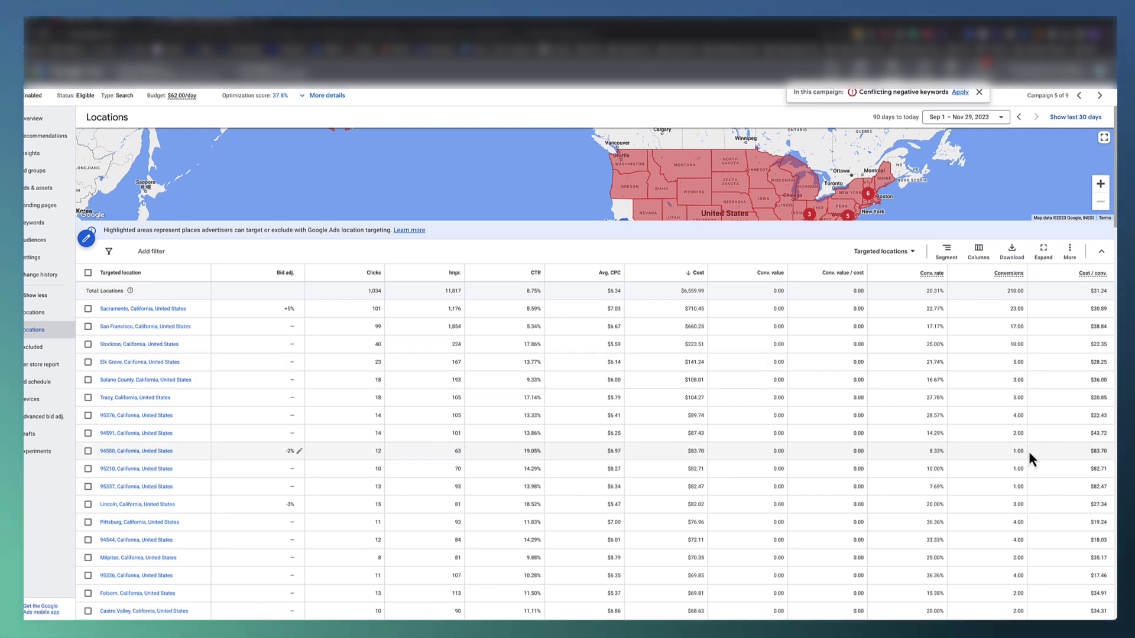
{"action": "left_click_drag", "start_coordinate": [1029, 451], "coordinate": [697, 471]}
{"action": "double_click", "coordinate": [696, 468]}
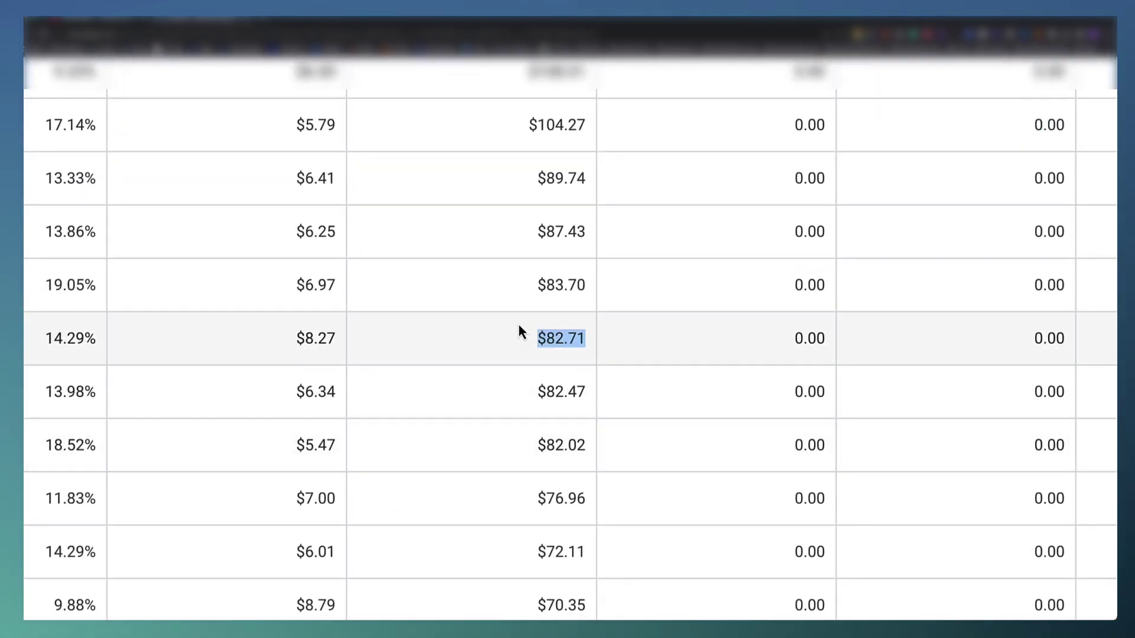
{"action": "scroll", "coordinate": [659, 356], "scroll_direction": "right", "scroll_amount": 10}
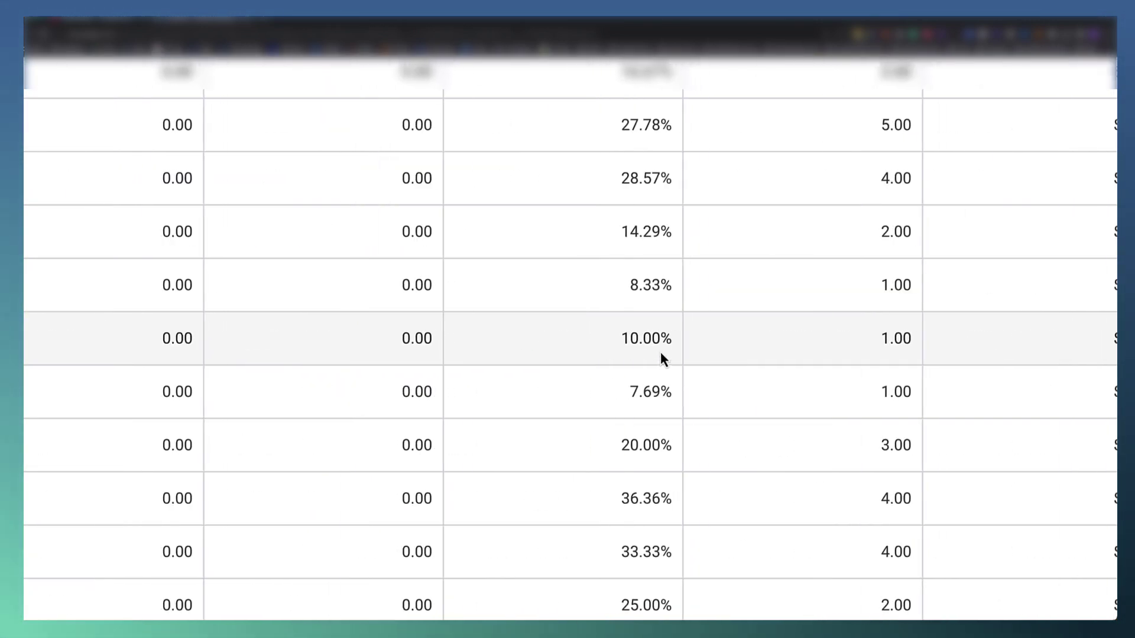
{"action": "left_click_drag", "start_coordinate": [893, 338], "coordinate": [944, 347]}
{"action": "scroll", "coordinate": [481, 332], "scroll_direction": "left", "scroll_amount": 10}
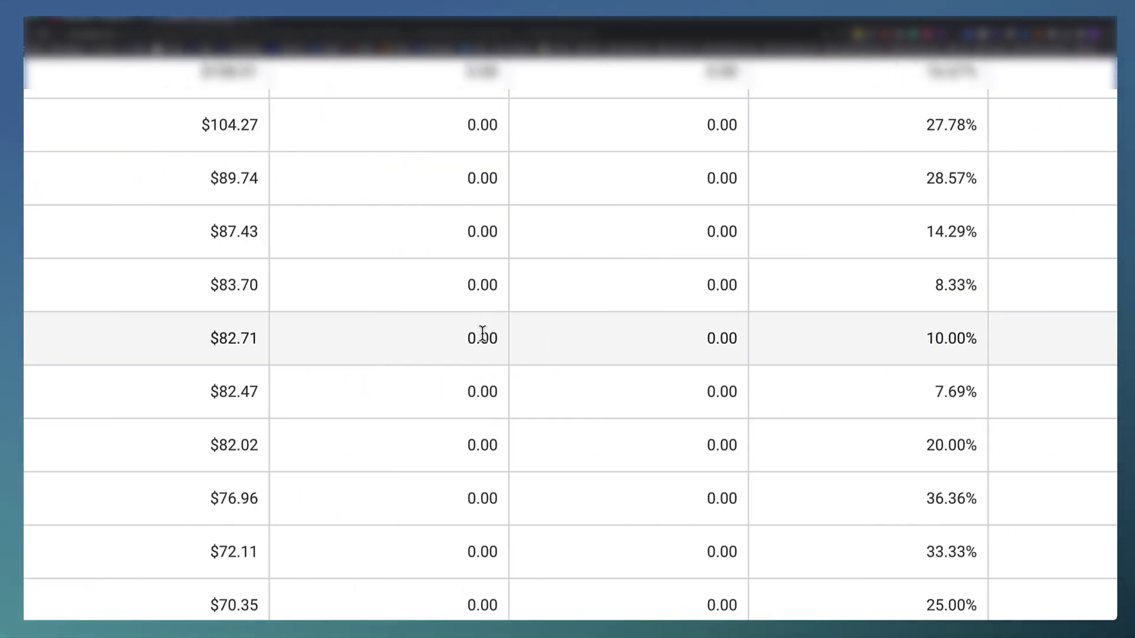
{"action": "scroll", "coordinate": [432, 340], "scroll_direction": "left", "scroll_amount": 10}
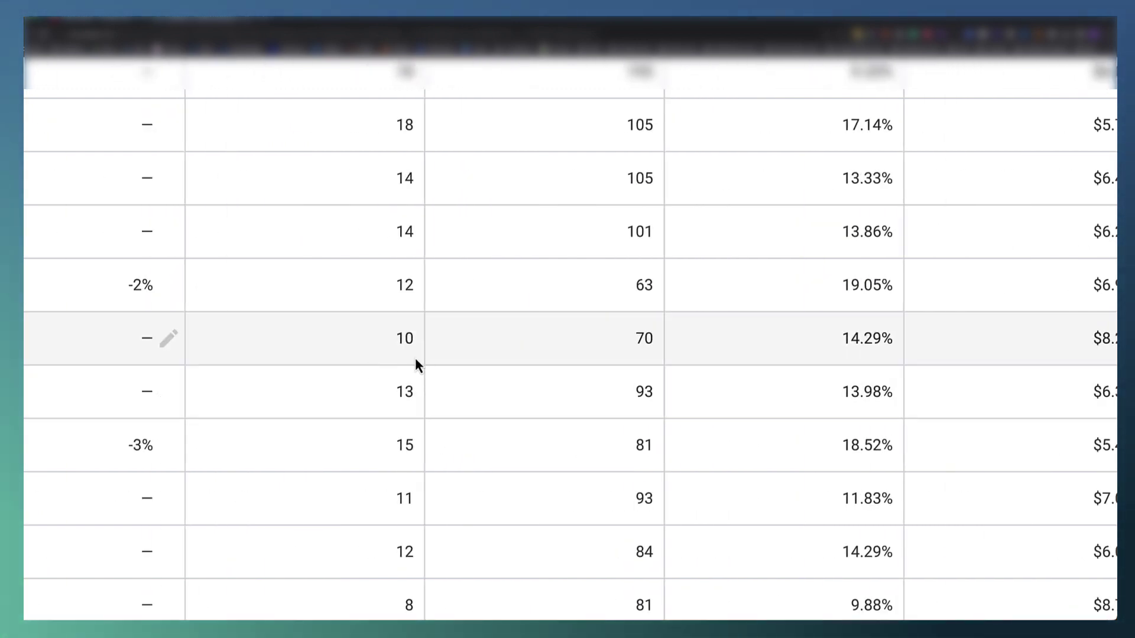
Set the bid adjustment for 95210, California to a decrease of 2% and save it.
{"action": "left_click", "coordinate": [444, 341]}
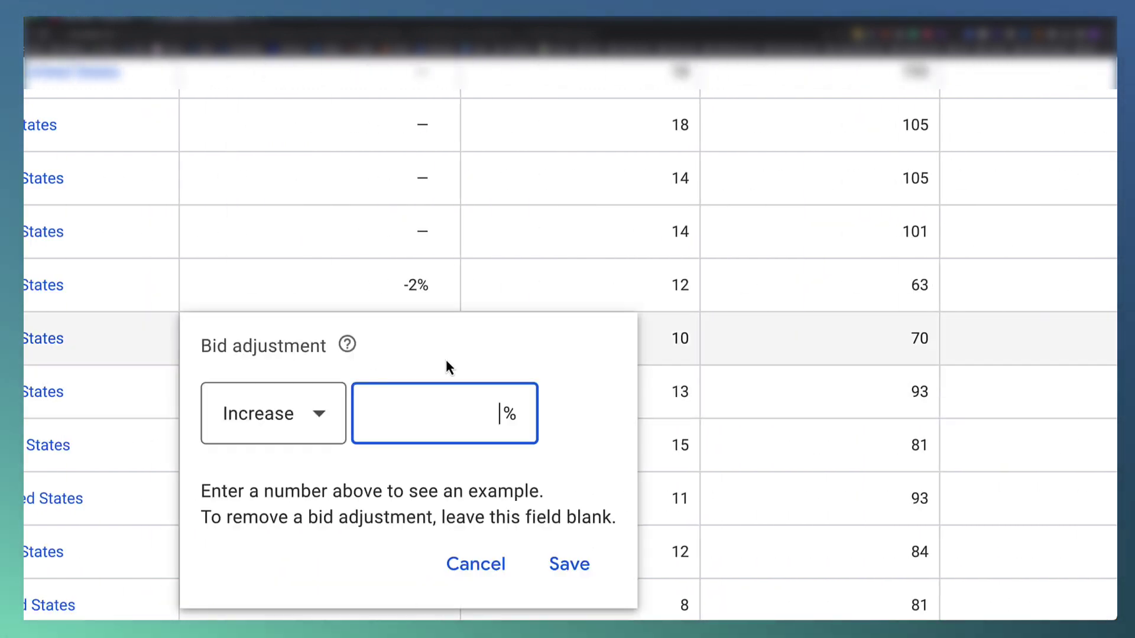
{"action": "left_click", "coordinate": [324, 413]}
{"action": "left_click", "coordinate": [309, 499]}
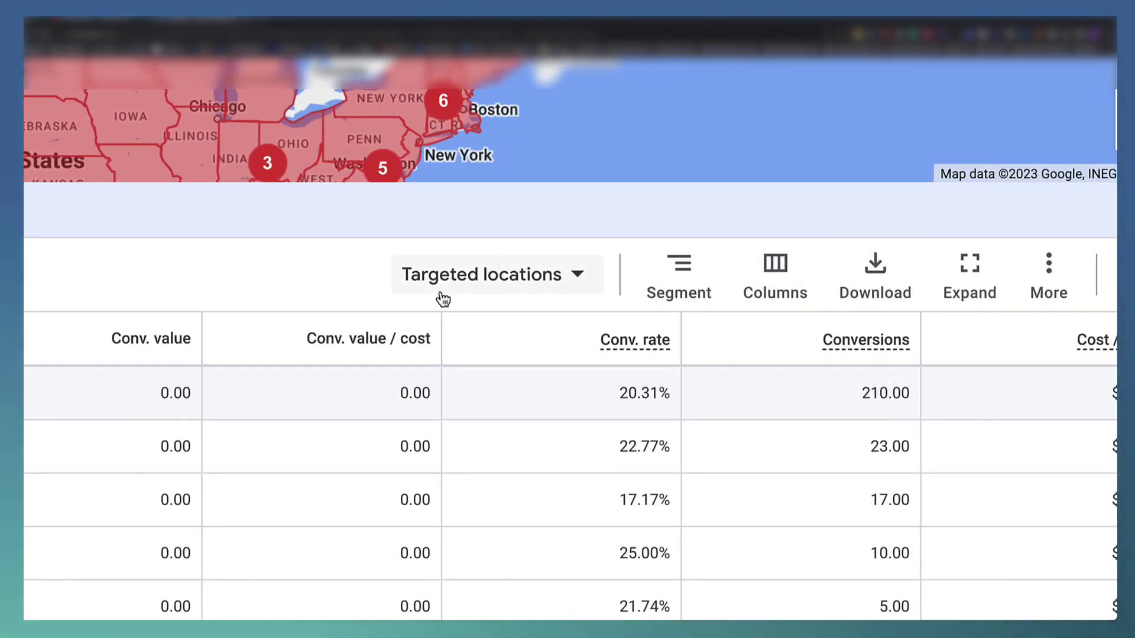
Switch the report to matched locations and narrow United States by postal codes.
{"action": "left_click", "coordinate": [870, 255]}
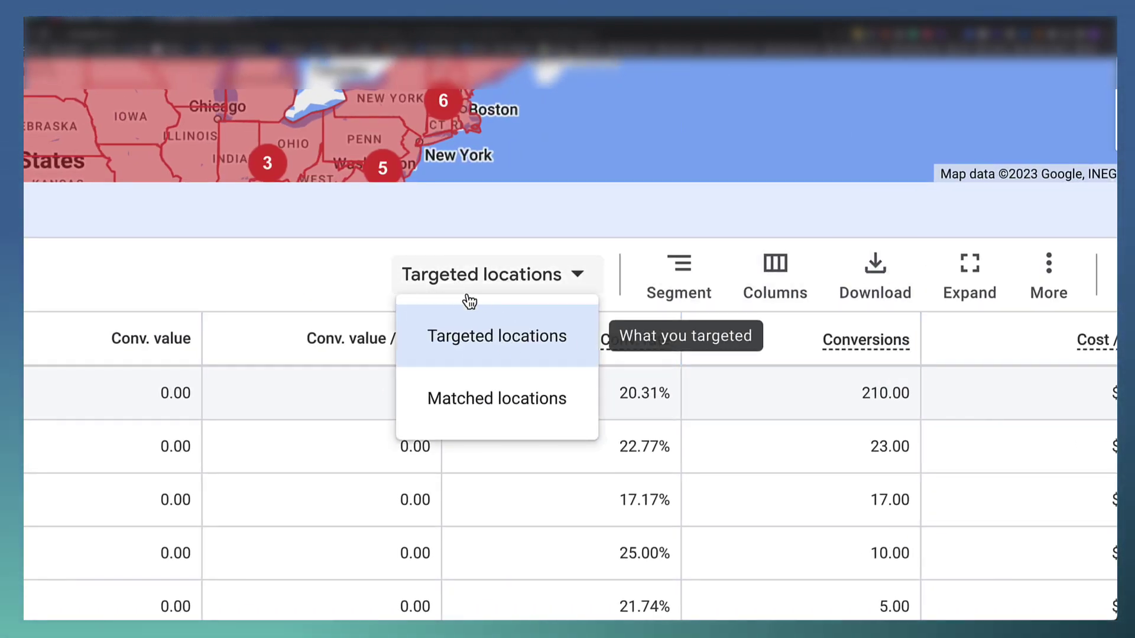
{"action": "left_click", "coordinate": [521, 396]}
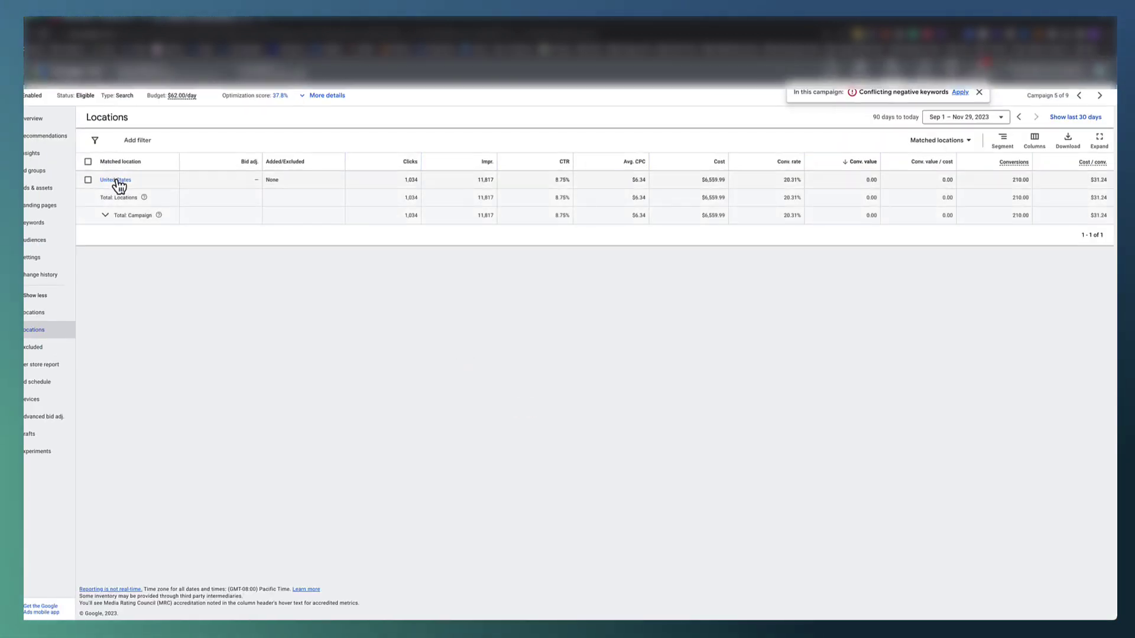
{"action": "left_click", "coordinate": [118, 180]}
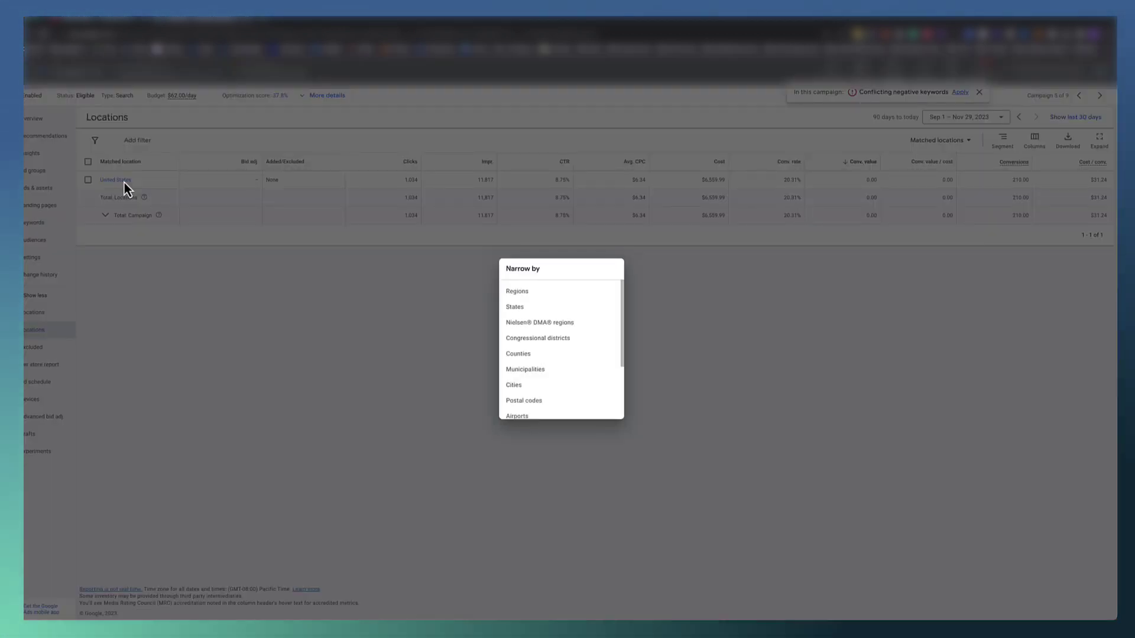
{"action": "scroll", "coordinate": [544, 384], "scroll_direction": "down", "scroll_amount": 3}
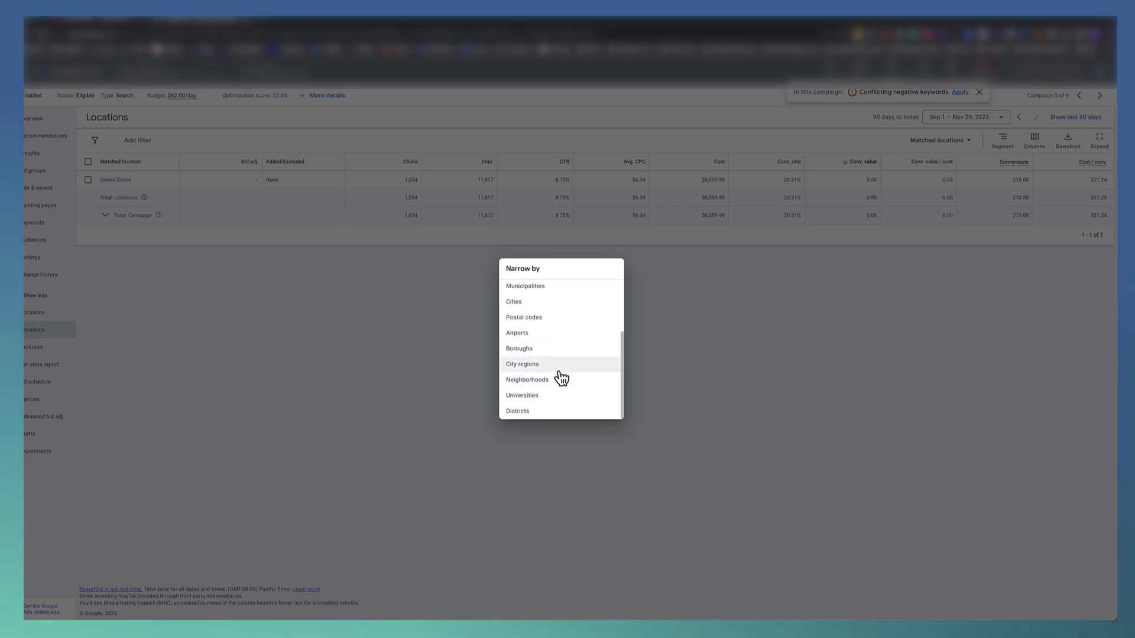
{"action": "scroll", "coordinate": [562, 379], "scroll_direction": "up", "scroll_amount": 2}
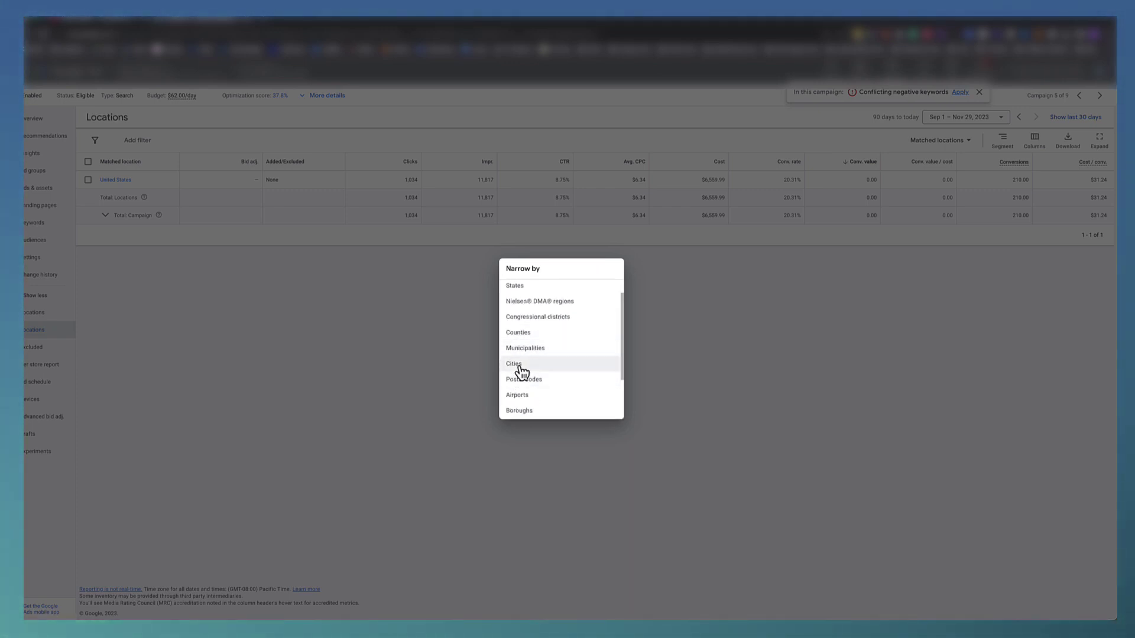
{"action": "left_click", "coordinate": [532, 382]}
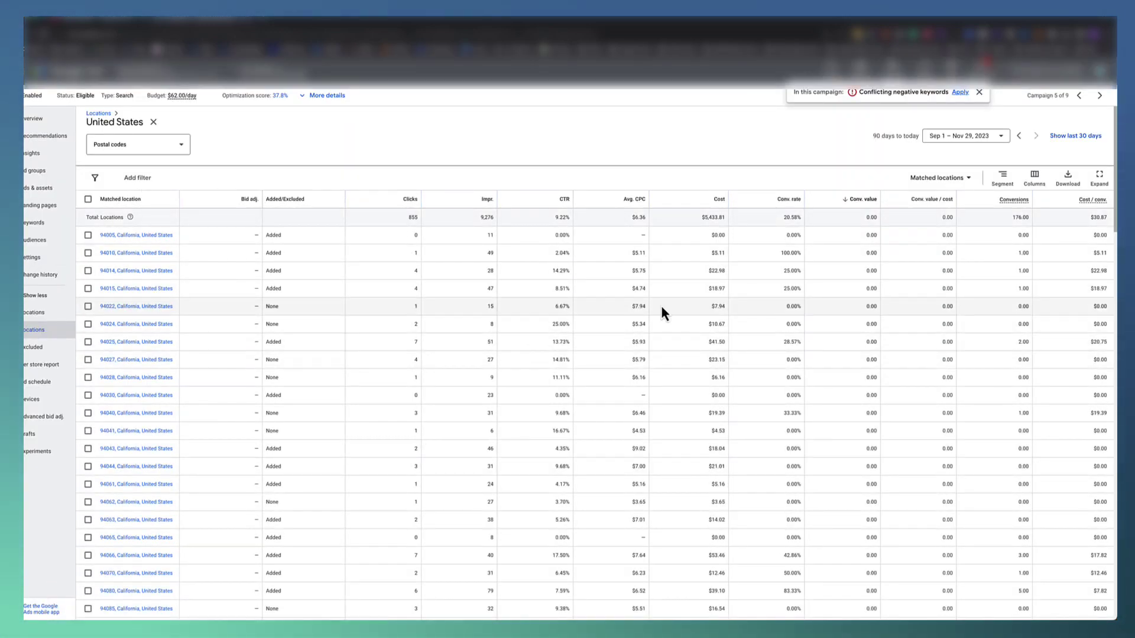
Sort the postal codes by cost, highest first, and apply a bid adjustment increase of 2% to 95206, California.
{"action": "left_click", "coordinate": [705, 201]}
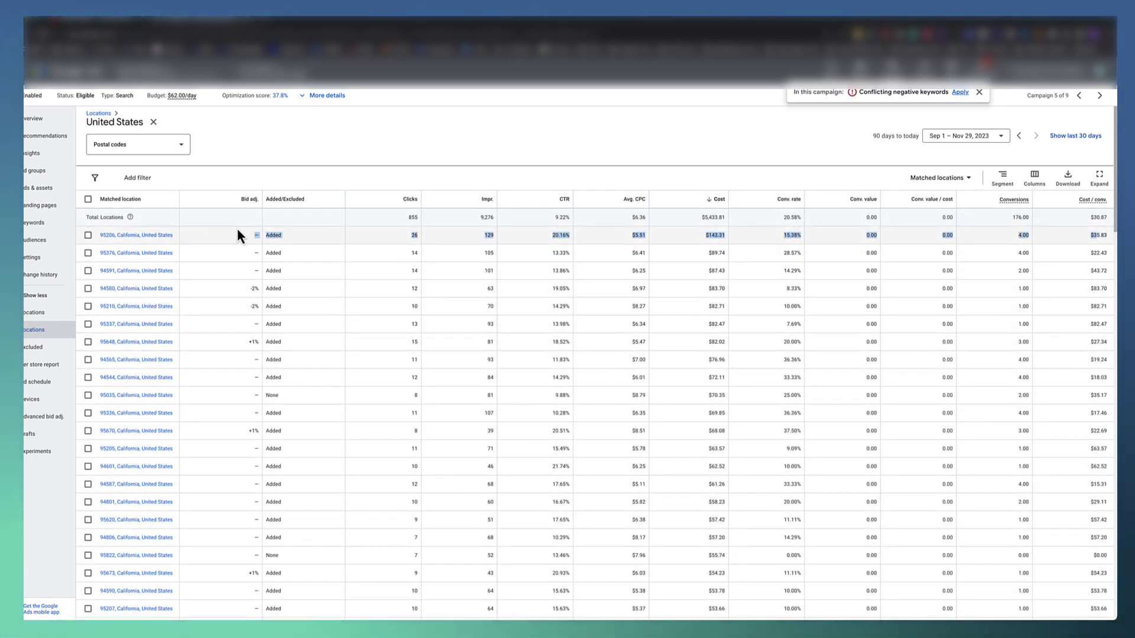
{"action": "left_click_drag", "start_coordinate": [238, 231], "coordinate": [769, 245]}
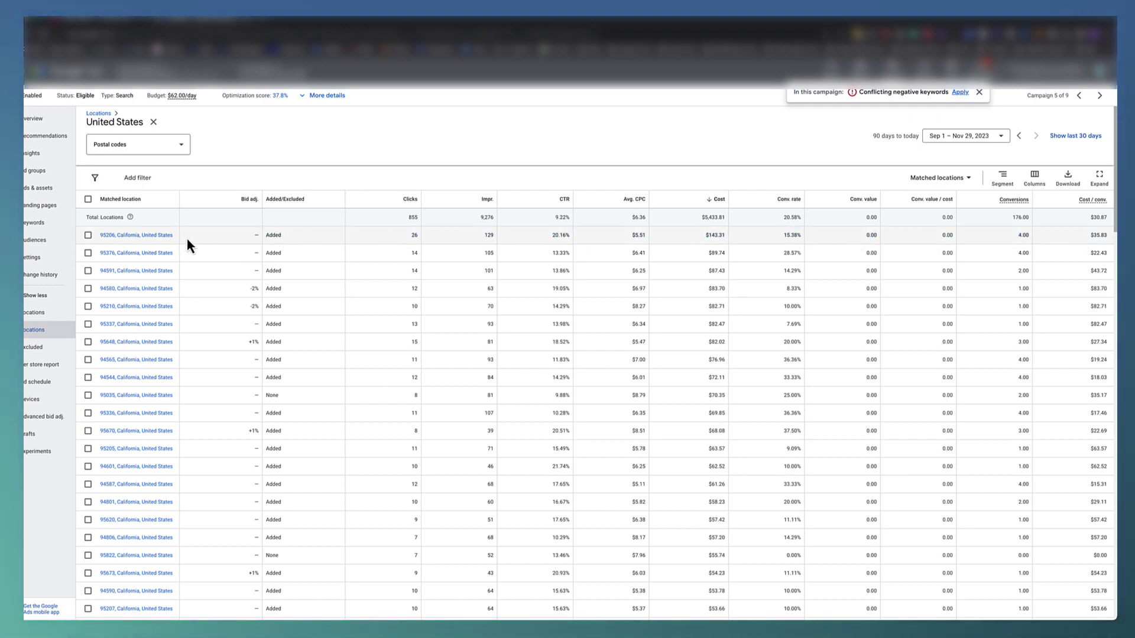
{"action": "left_click", "coordinate": [88, 235]}
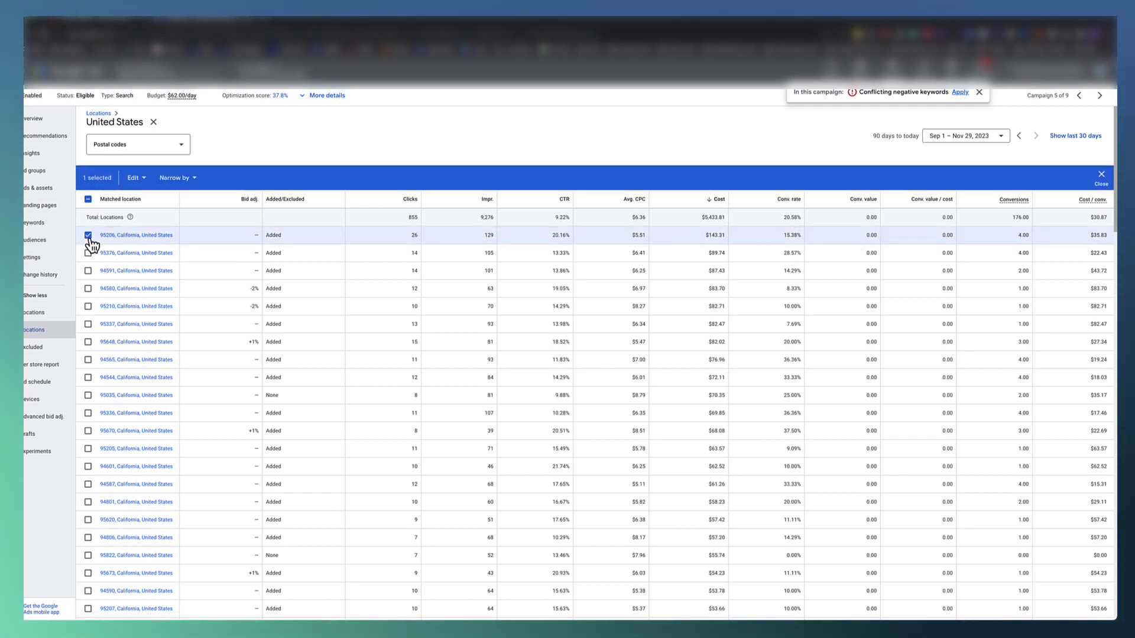
{"action": "left_click", "coordinate": [148, 179]}
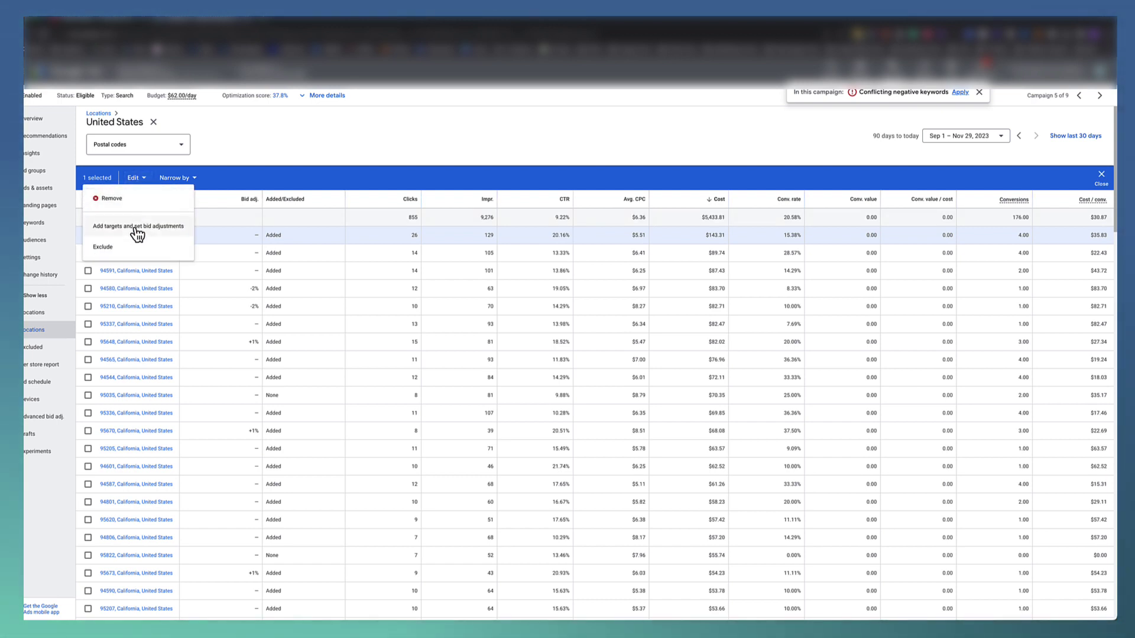
{"action": "left_click", "coordinate": [159, 228]}
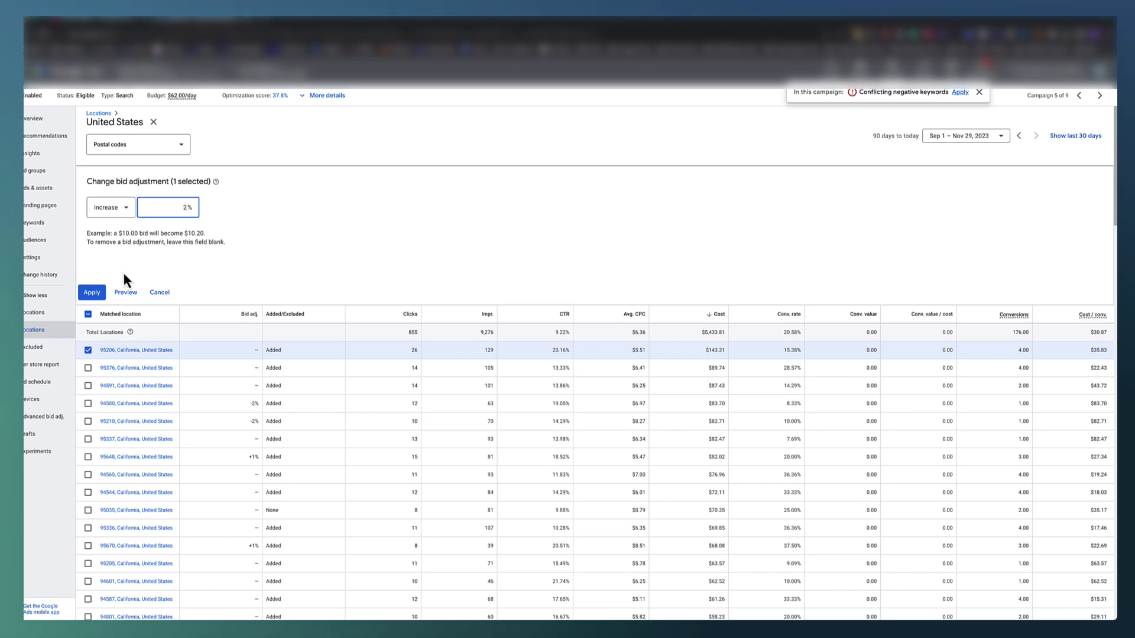
{"action": "left_click", "coordinate": [94, 298]}
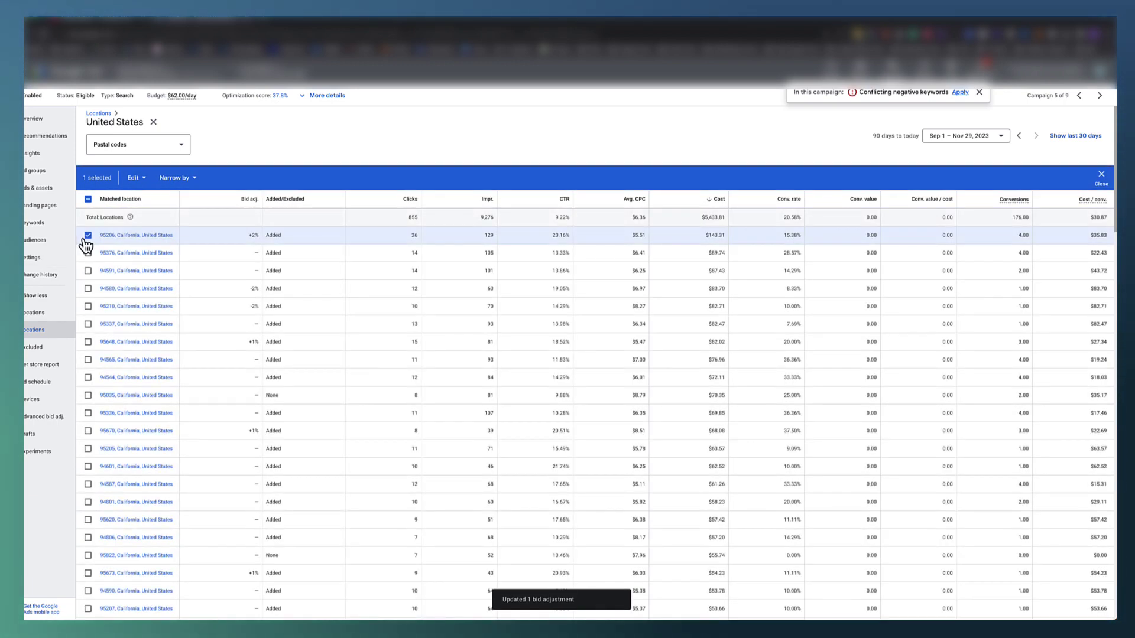
{"action": "left_click", "coordinate": [88, 235]}
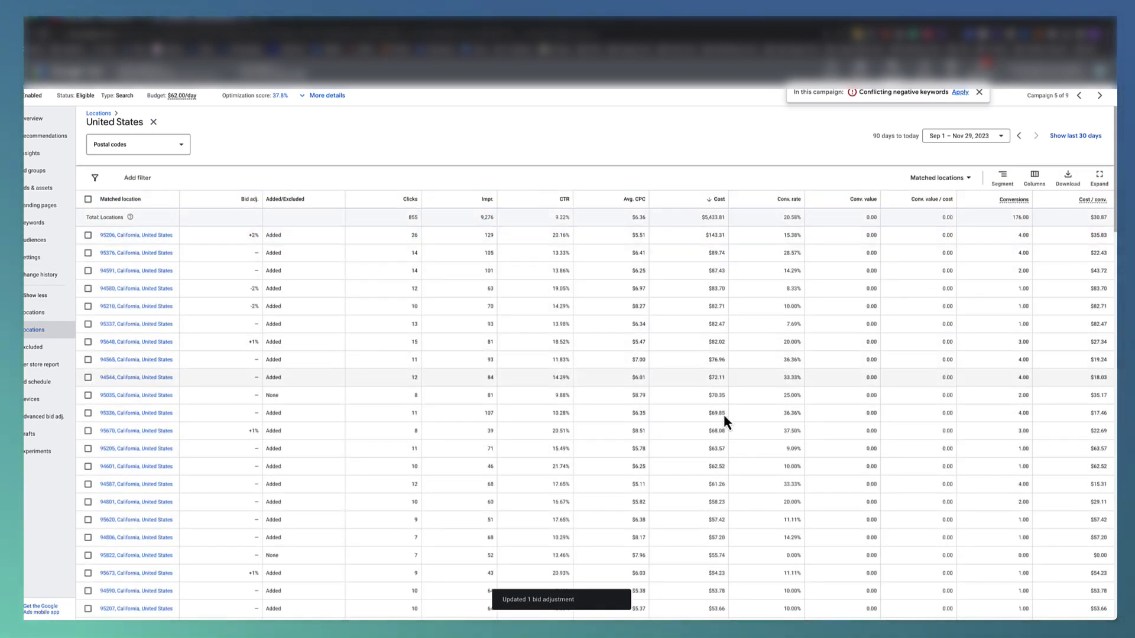